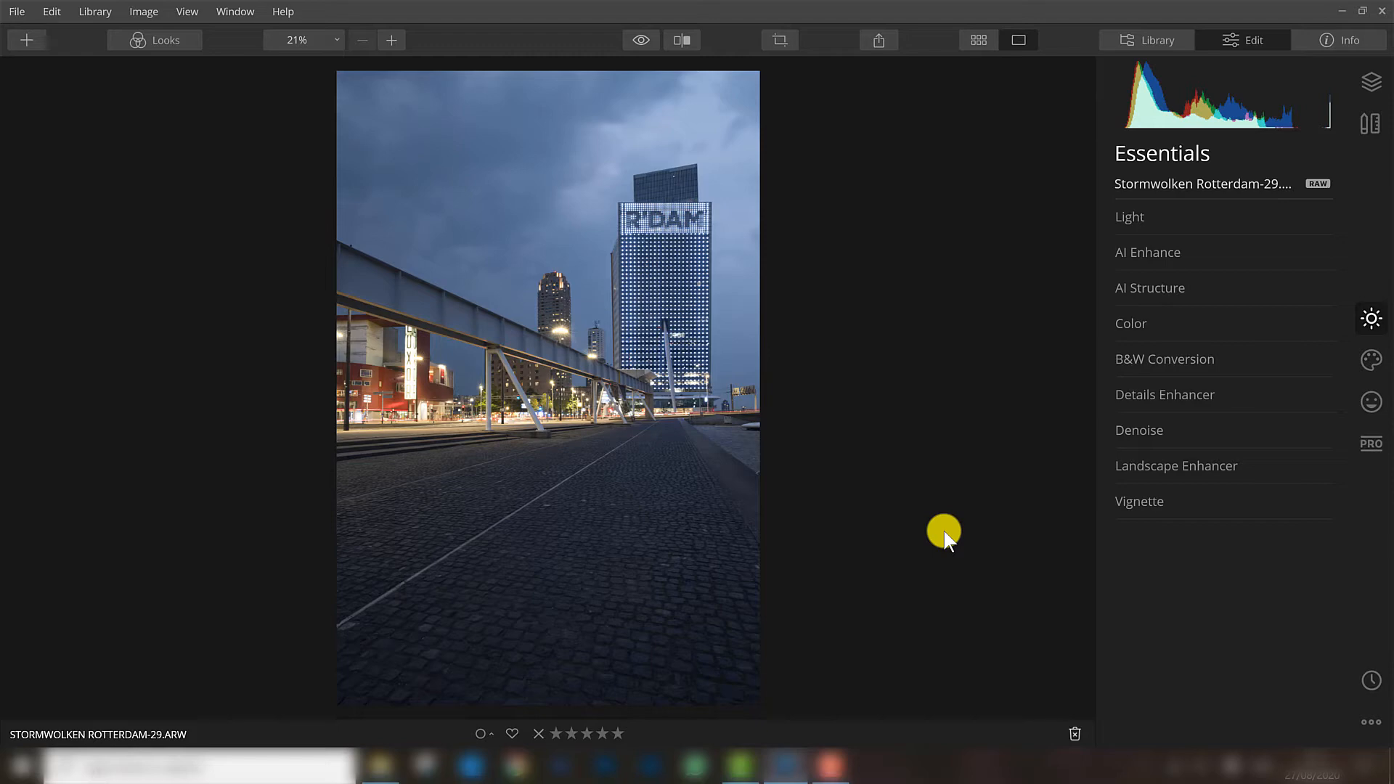
Step: Set the photo's camera profile to Camera Landscape in the Light settings
click(1166, 215)
scroll(1165, 231, down, 3)
scroll(1178, 260, up, 3)
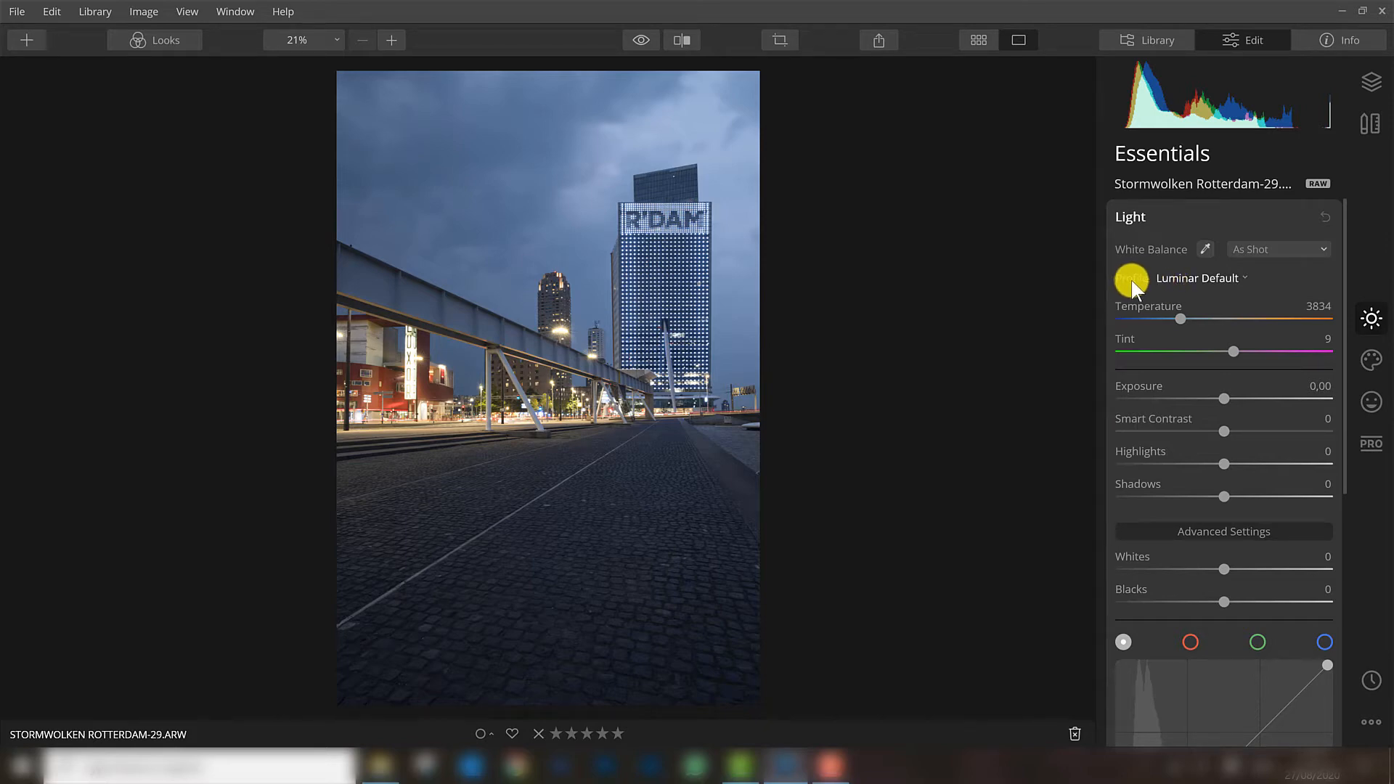
click(1200, 277)
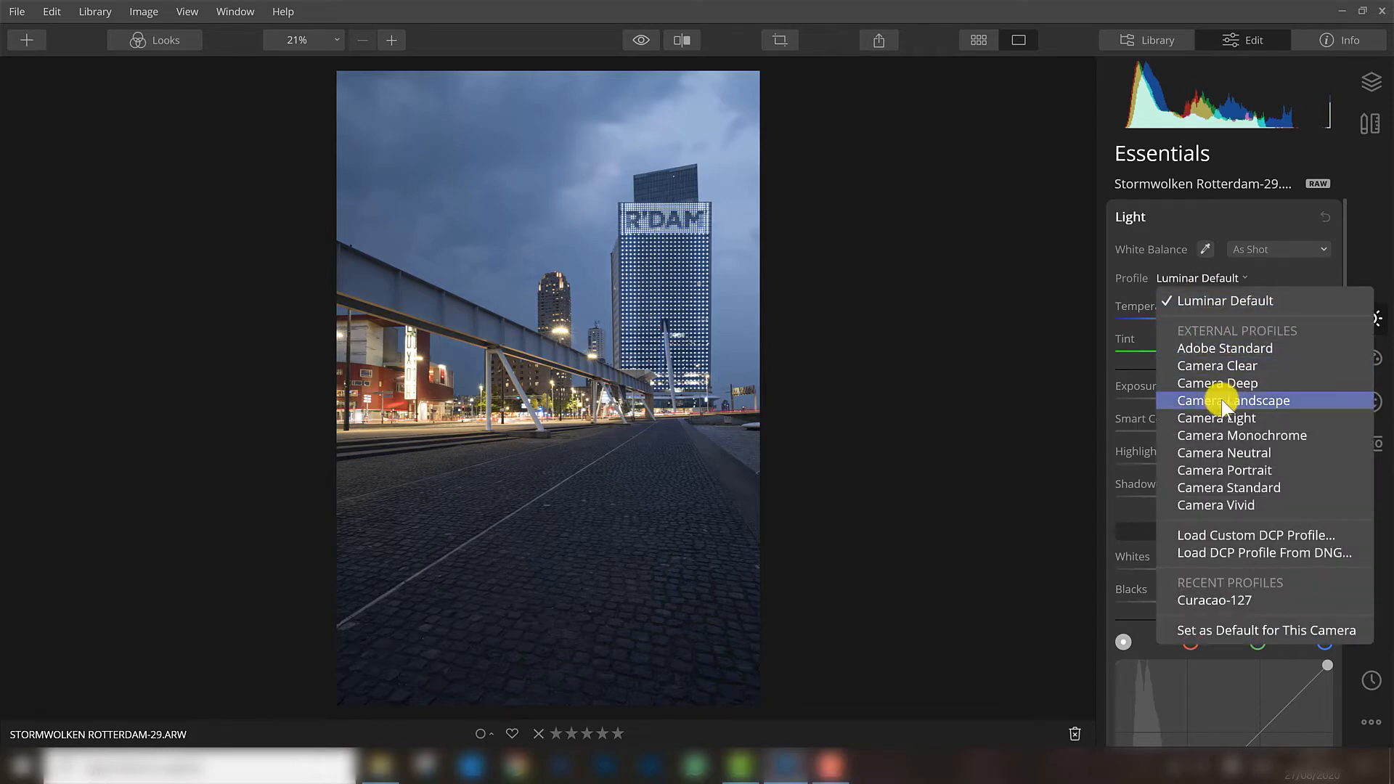
click(1301, 399)
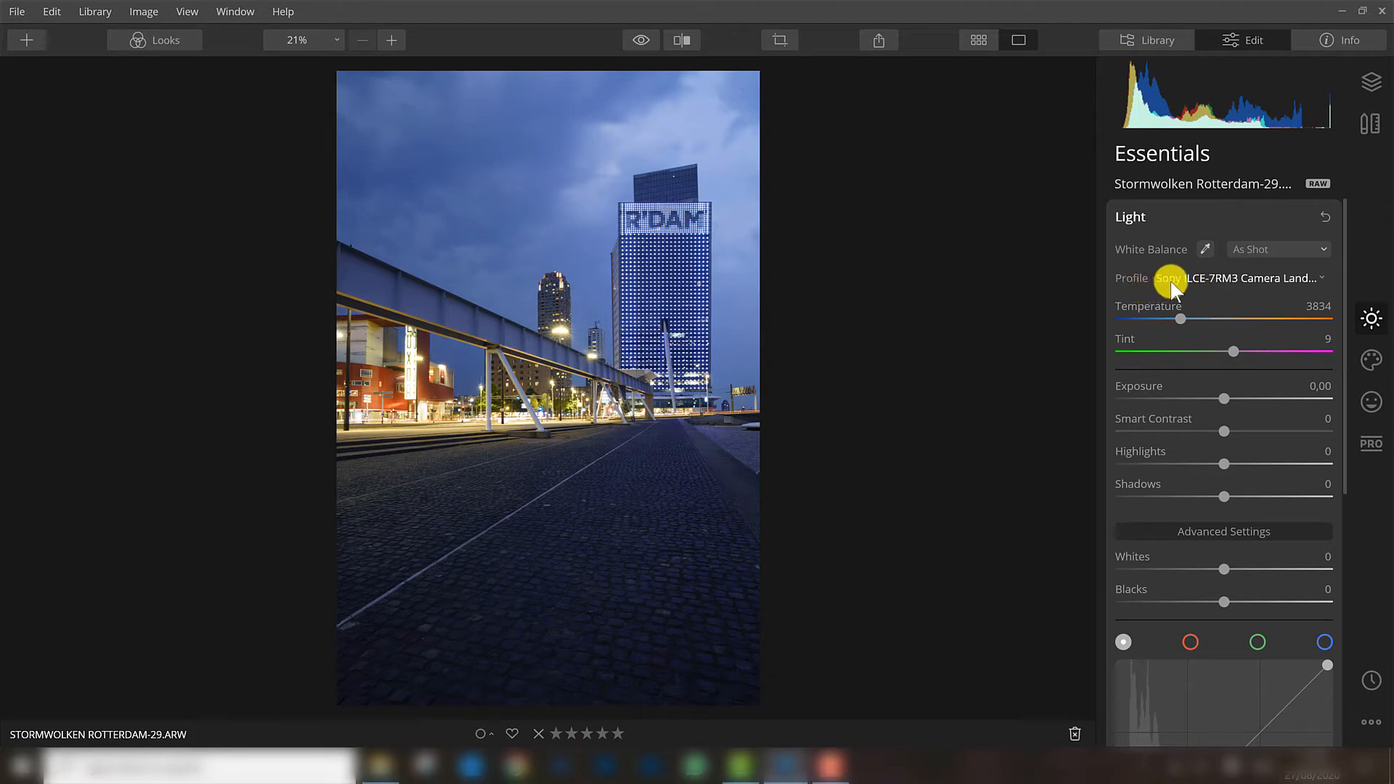
click(1161, 215)
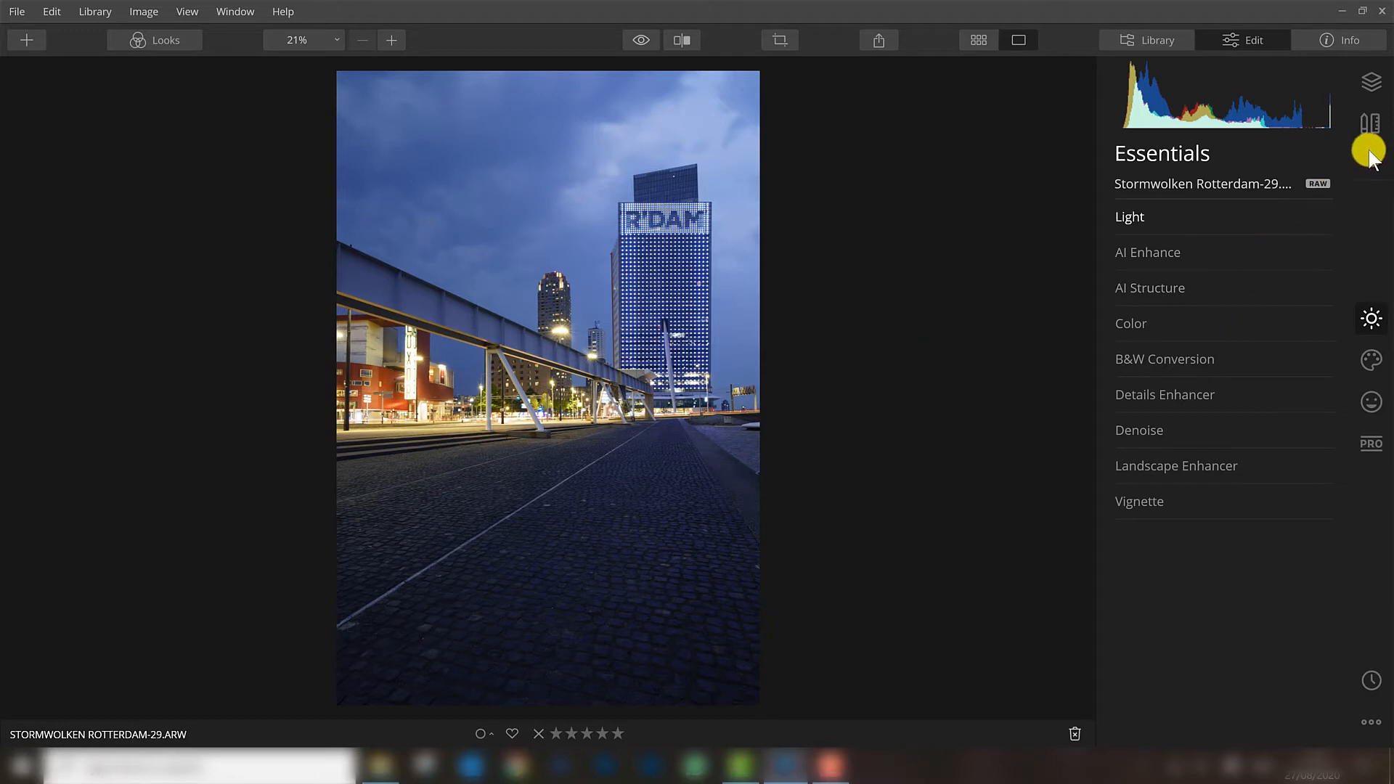
Step: Enable Auto Distortion Corrections, Remove Chromatic Aberrations and Defringe in the Lens & Geometry settings
click(1369, 125)
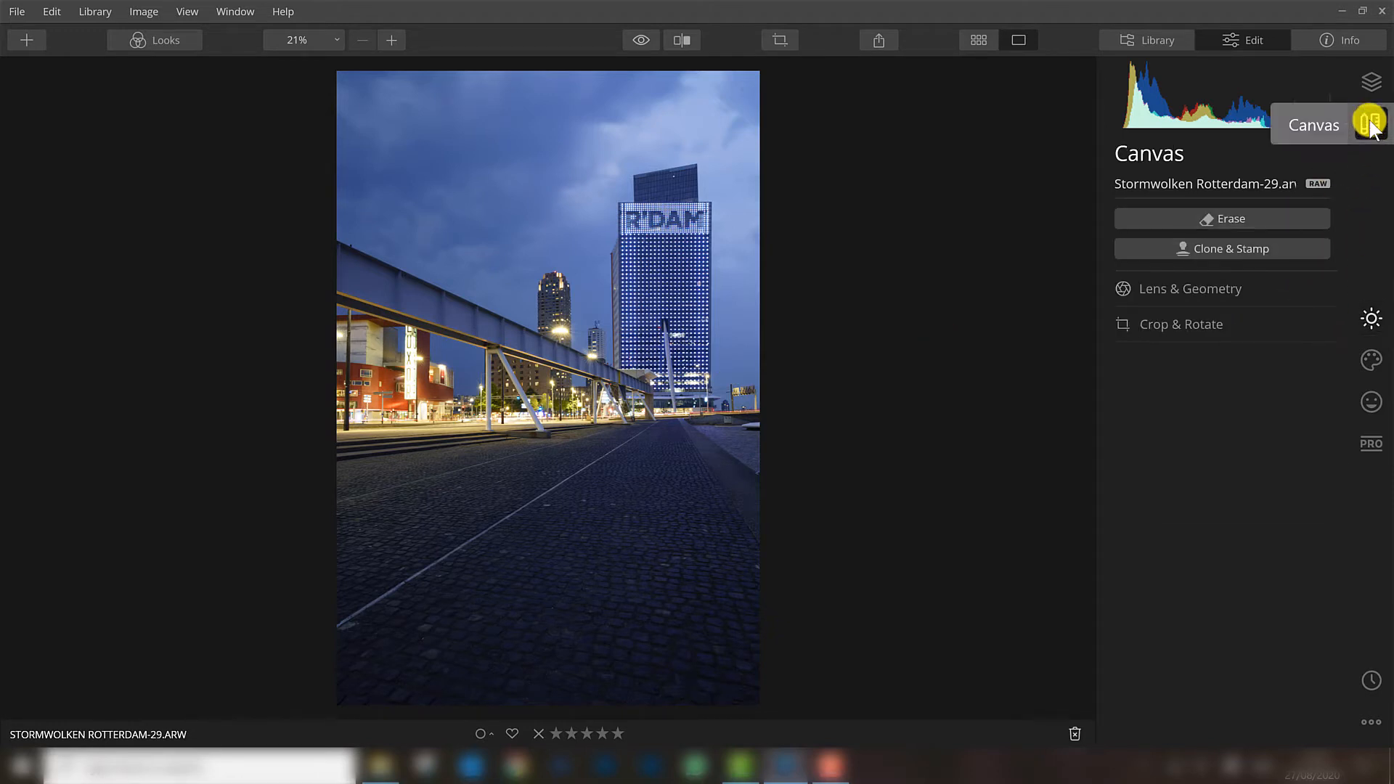
click(1160, 289)
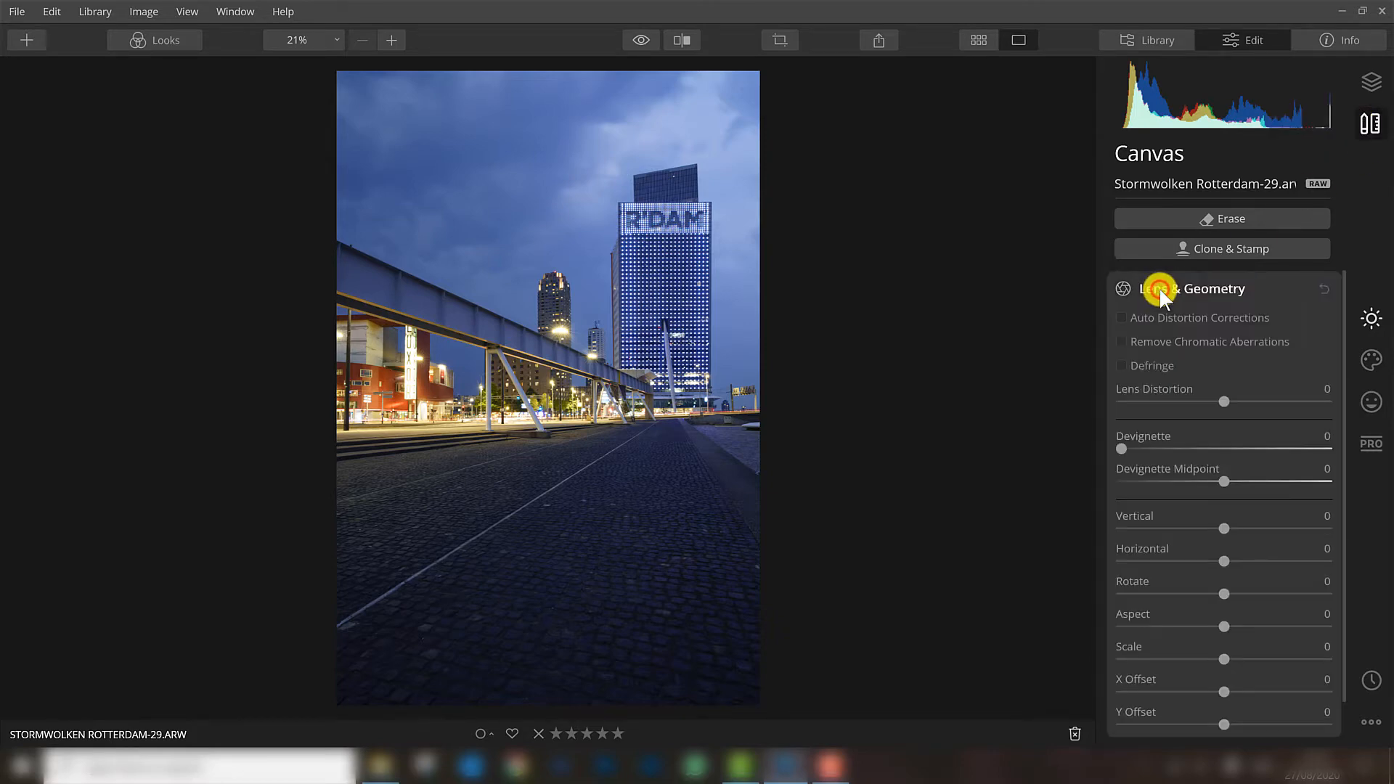
click(1122, 318)
click(1122, 318)
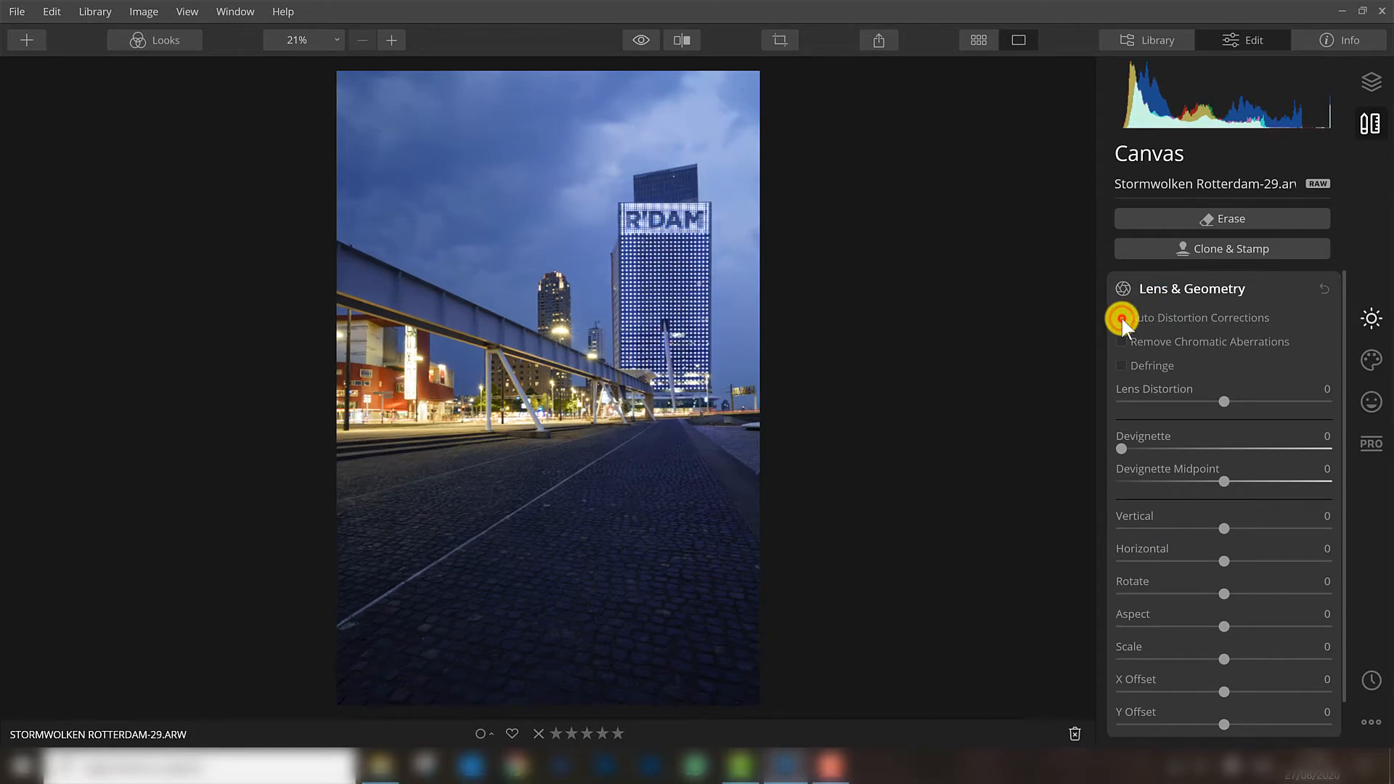
click(1121, 318)
click(1122, 318)
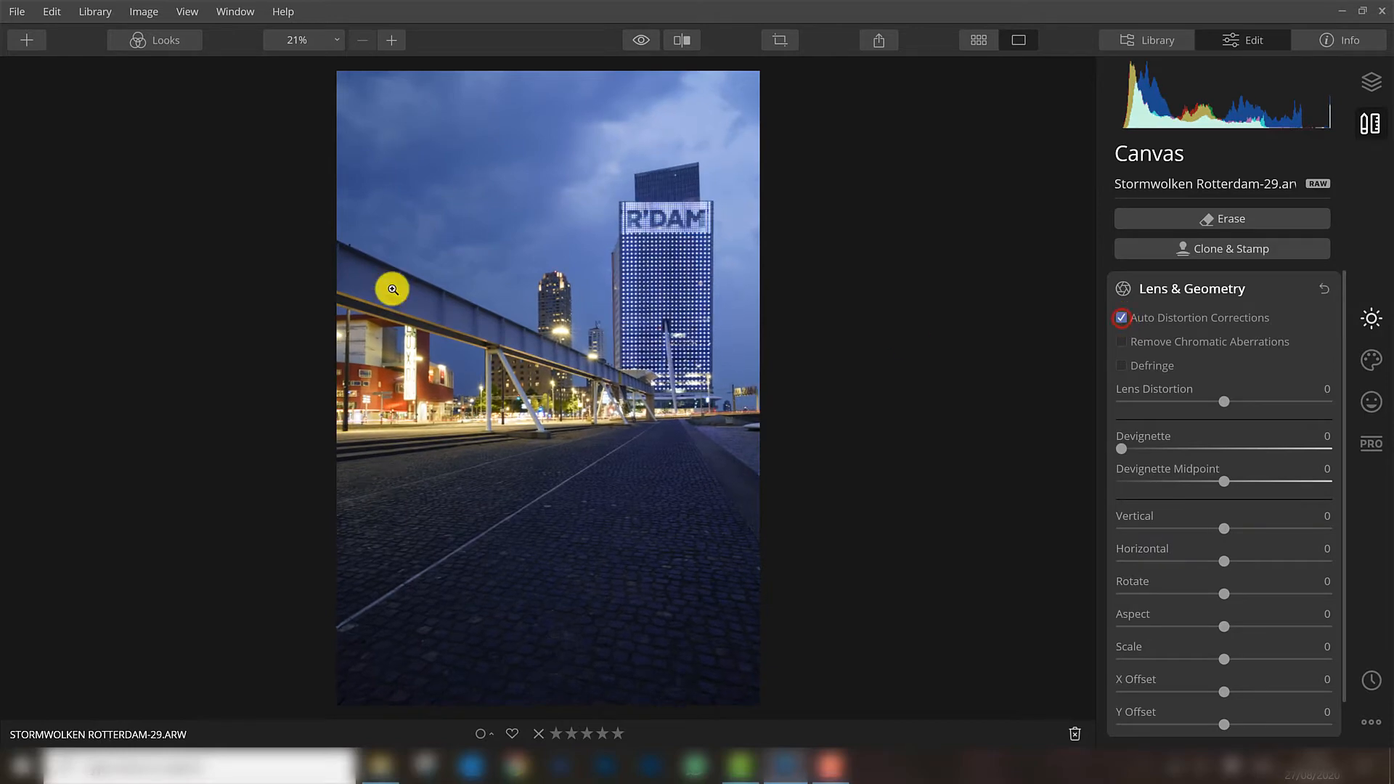
click(1122, 341)
click(1122, 365)
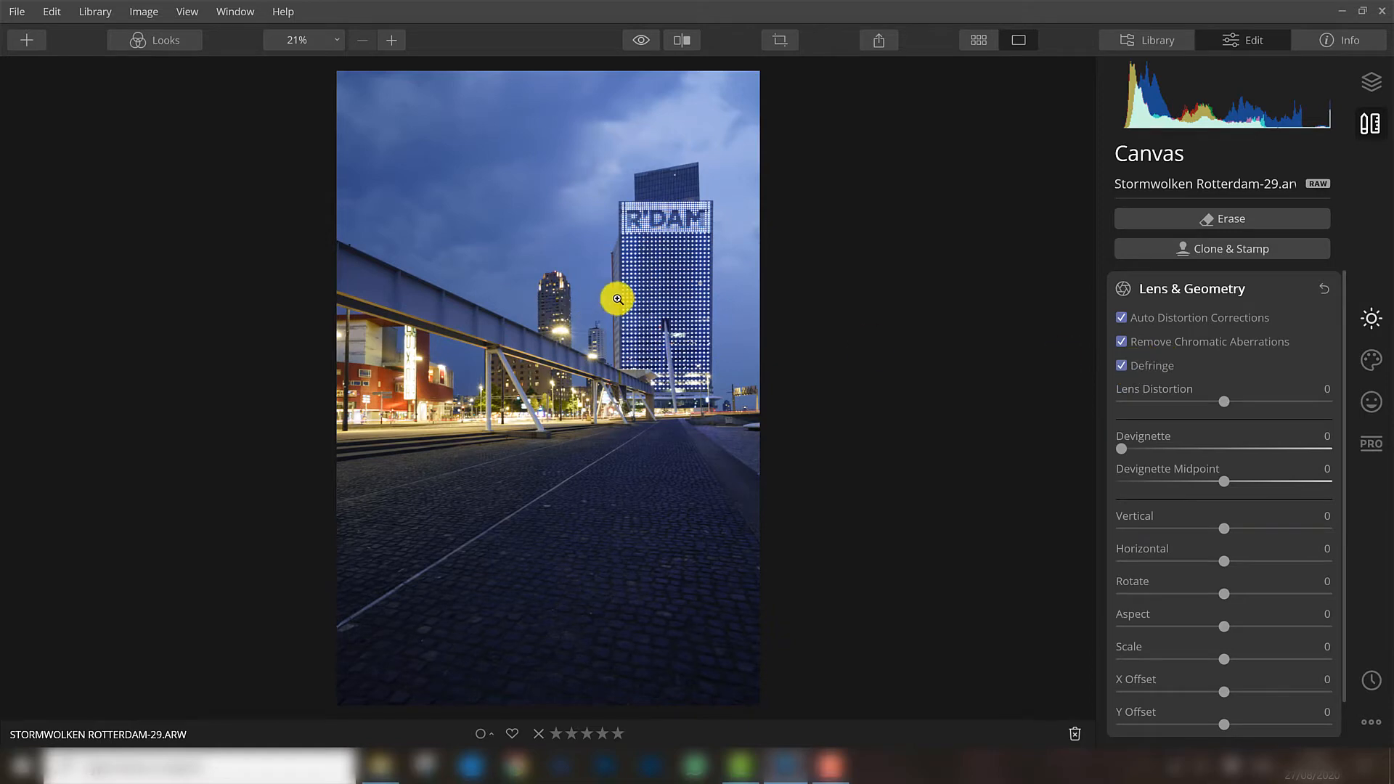
Step: Examine the tower's facade at 200% zoom, comparing the edit with the original and with Auto Distortion Corrections off and on
click(656, 283)
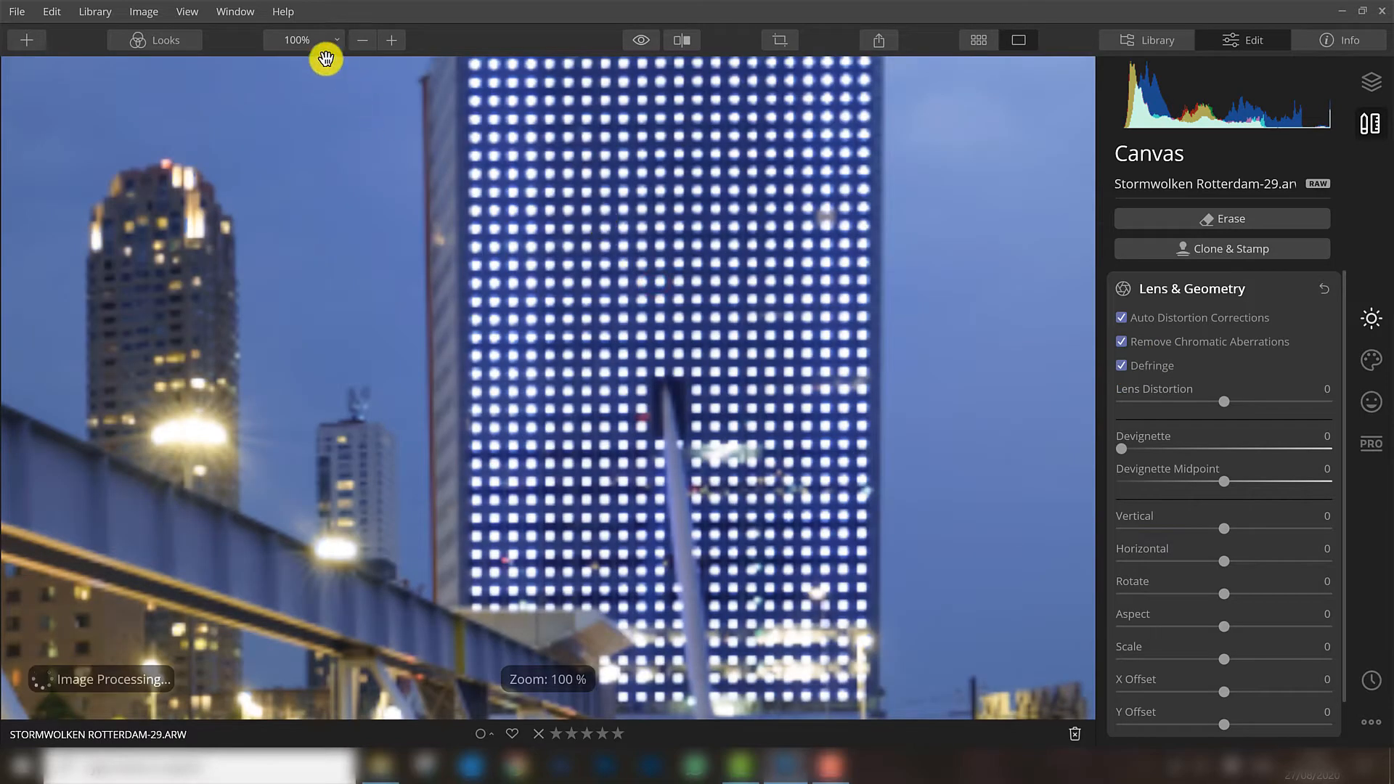
click(313, 45)
click(312, 138)
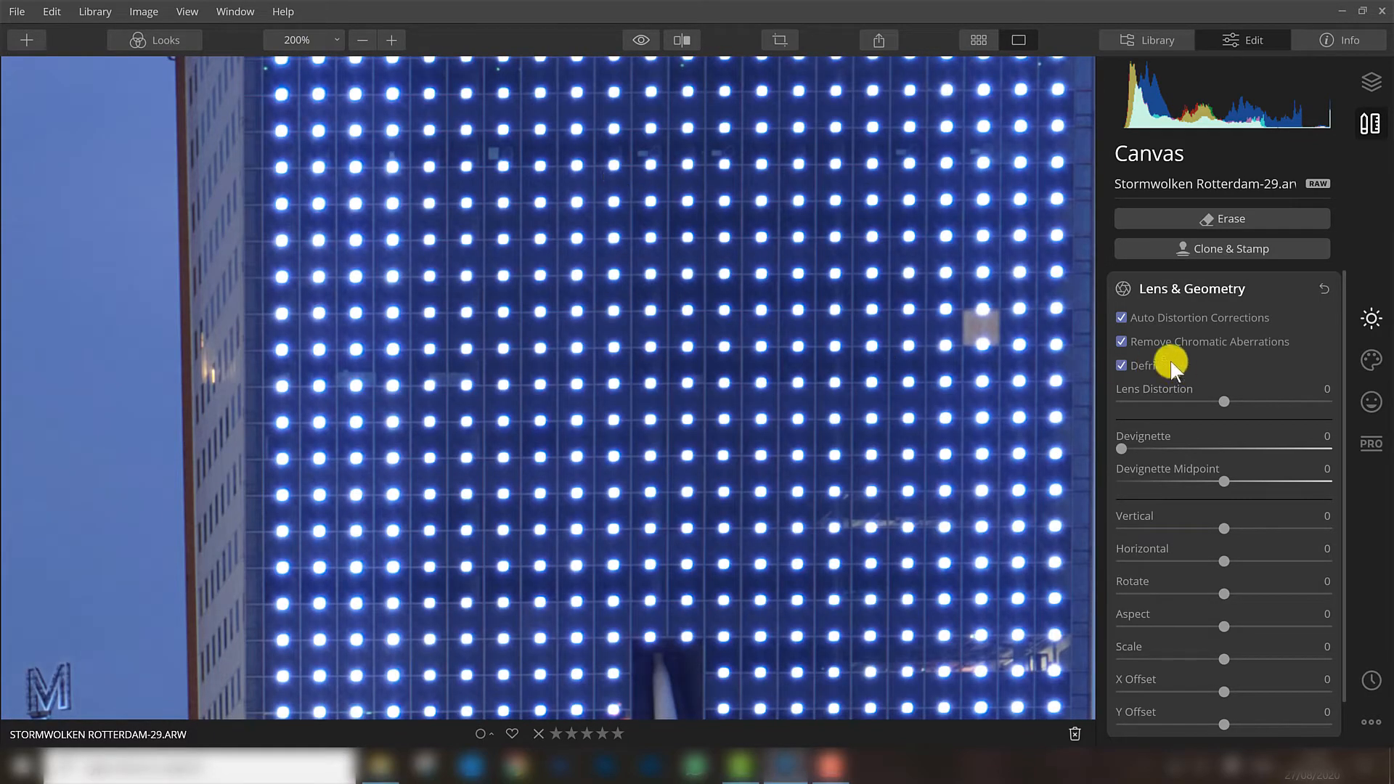
drag(637, 38, 638, 39)
click(1122, 318)
click(639, 40)
click(638, 39)
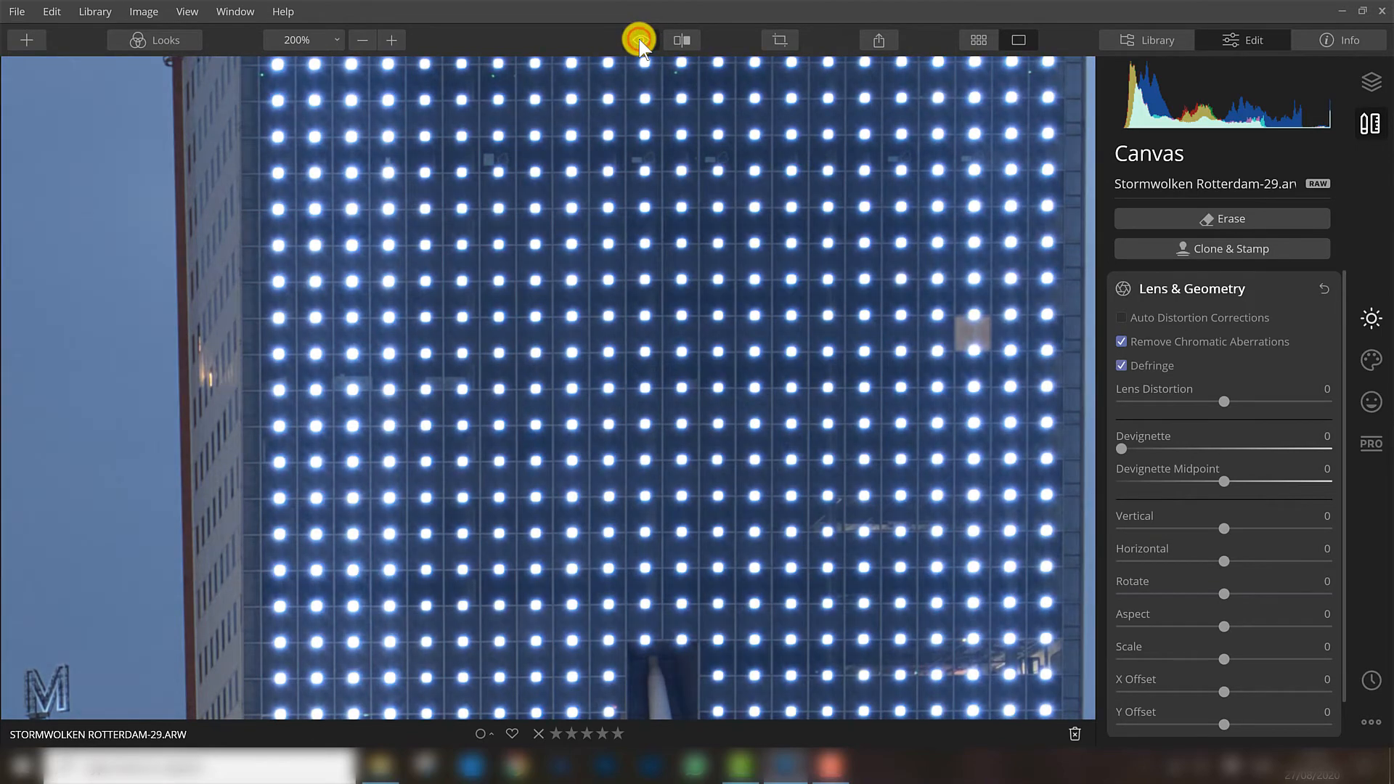
click(639, 39)
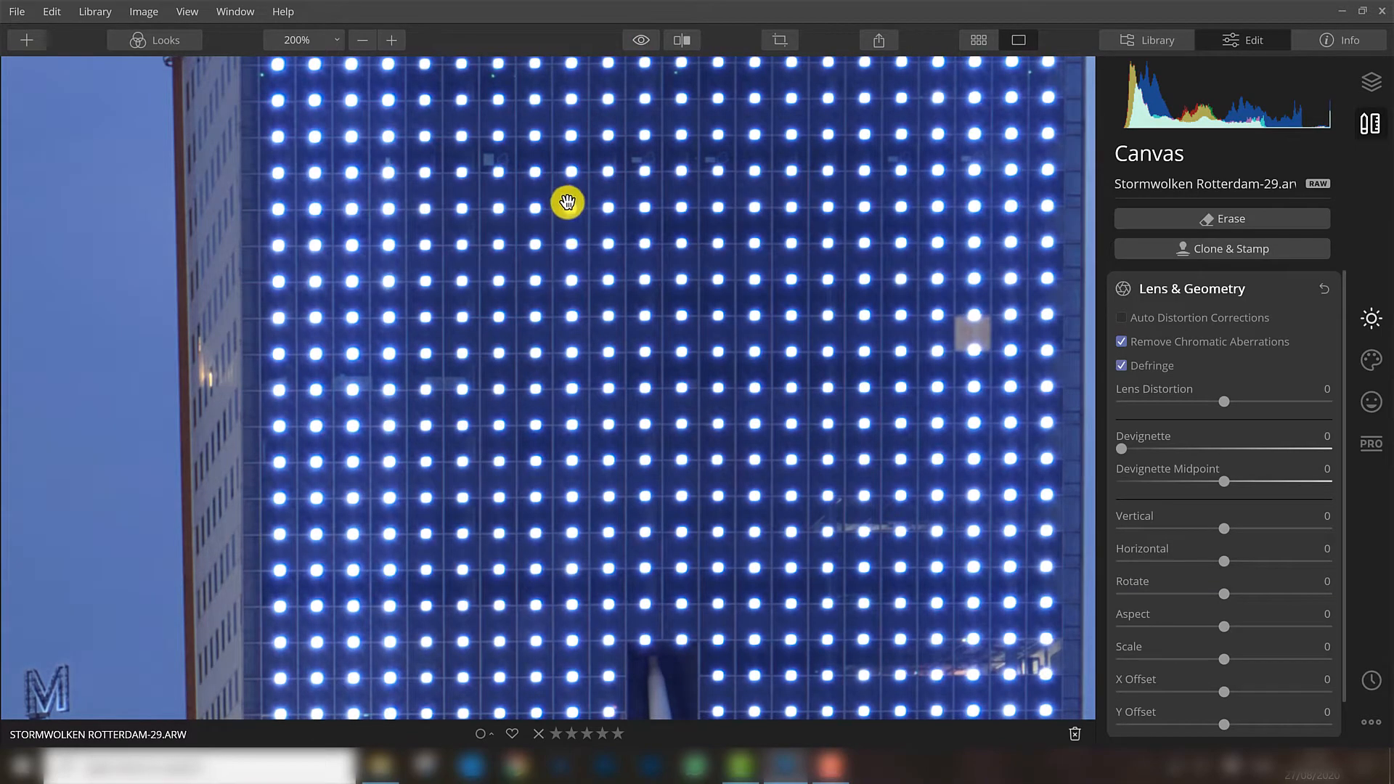
click(639, 41)
click(639, 41)
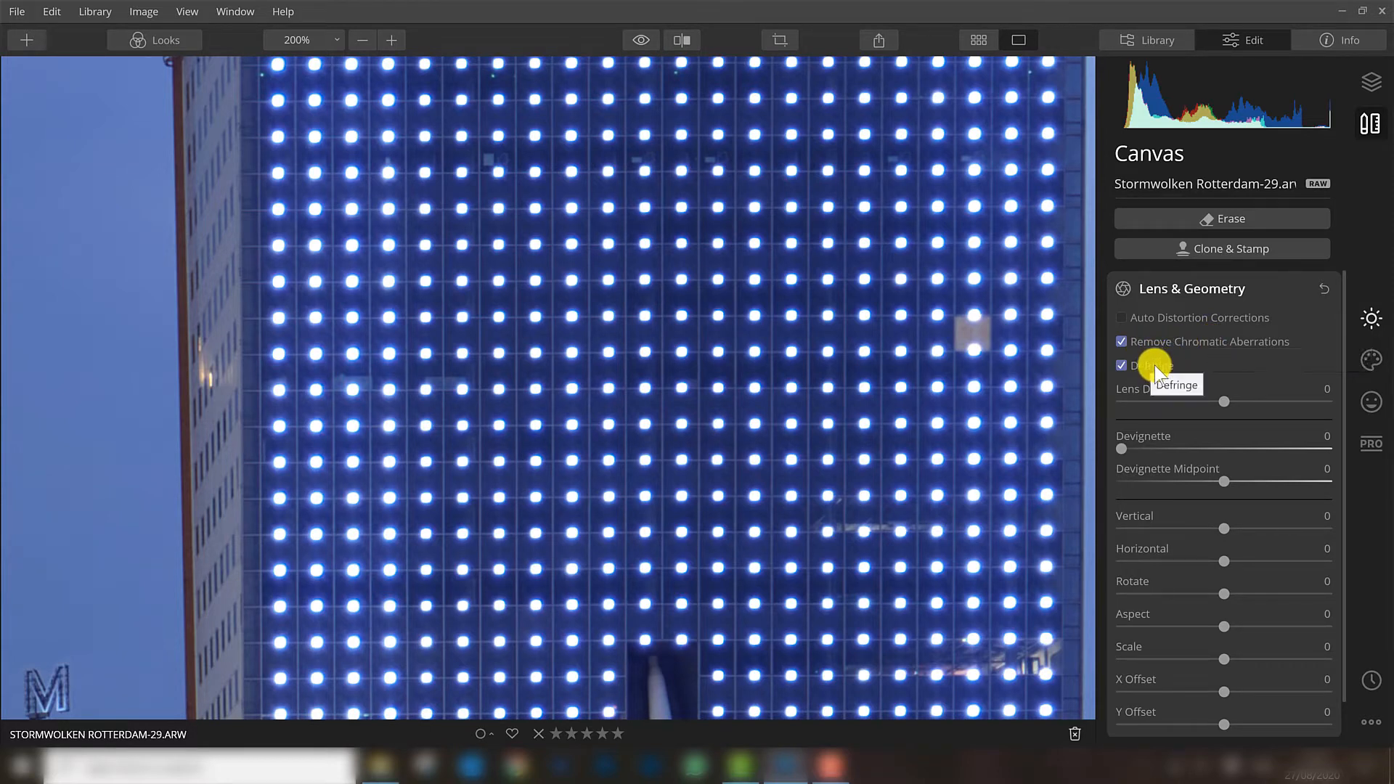
click(1141, 320)
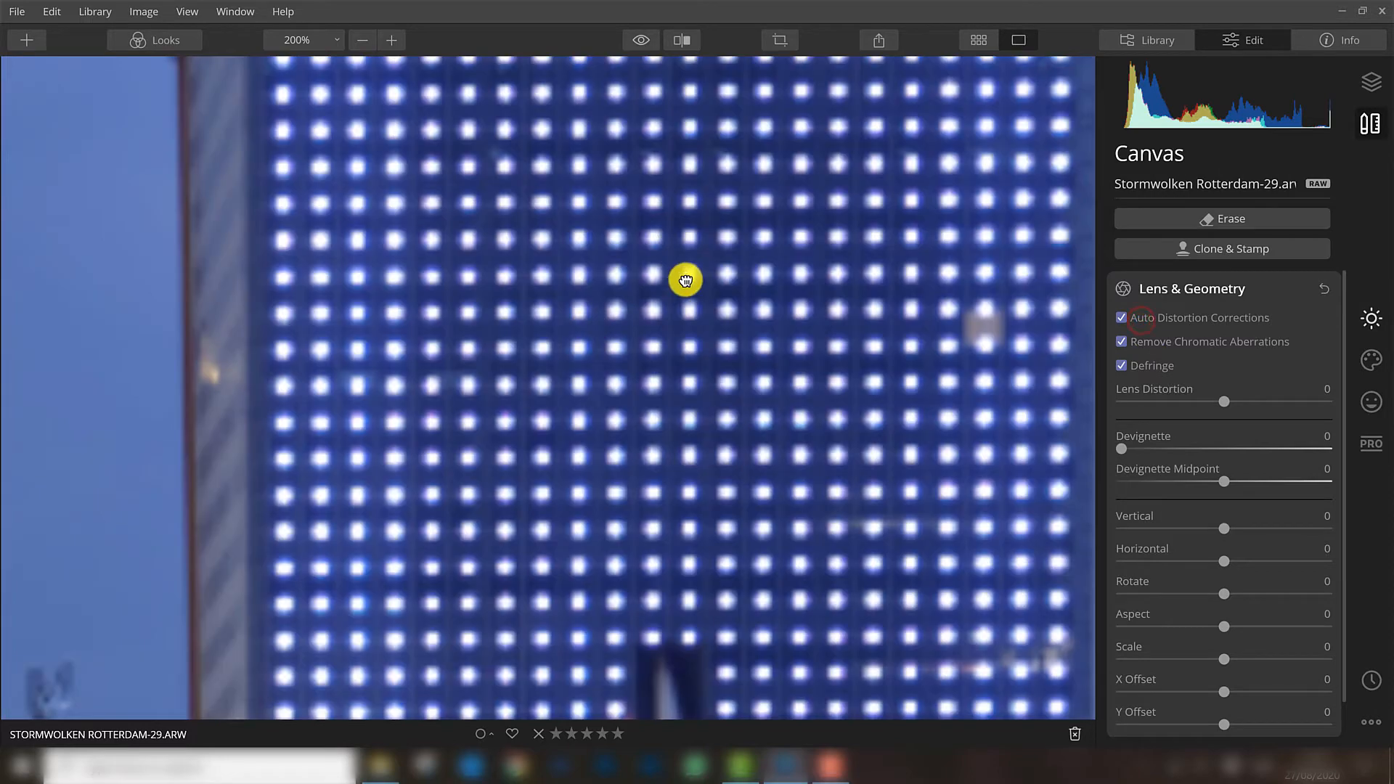
scroll(685, 280, down, 10)
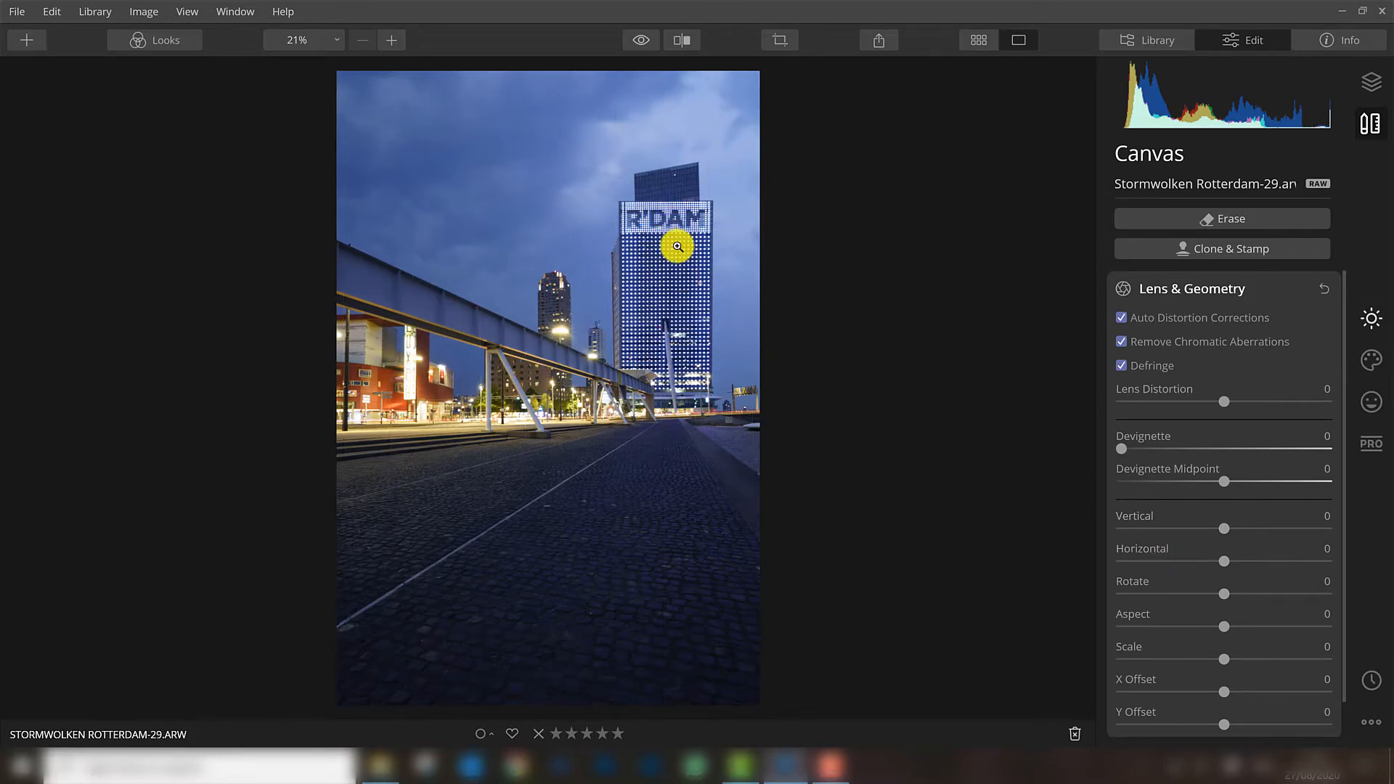
Step: Set the Vertical perspective correction to -4 and return to the Essentials tools
scroll(700, 283, up, 1)
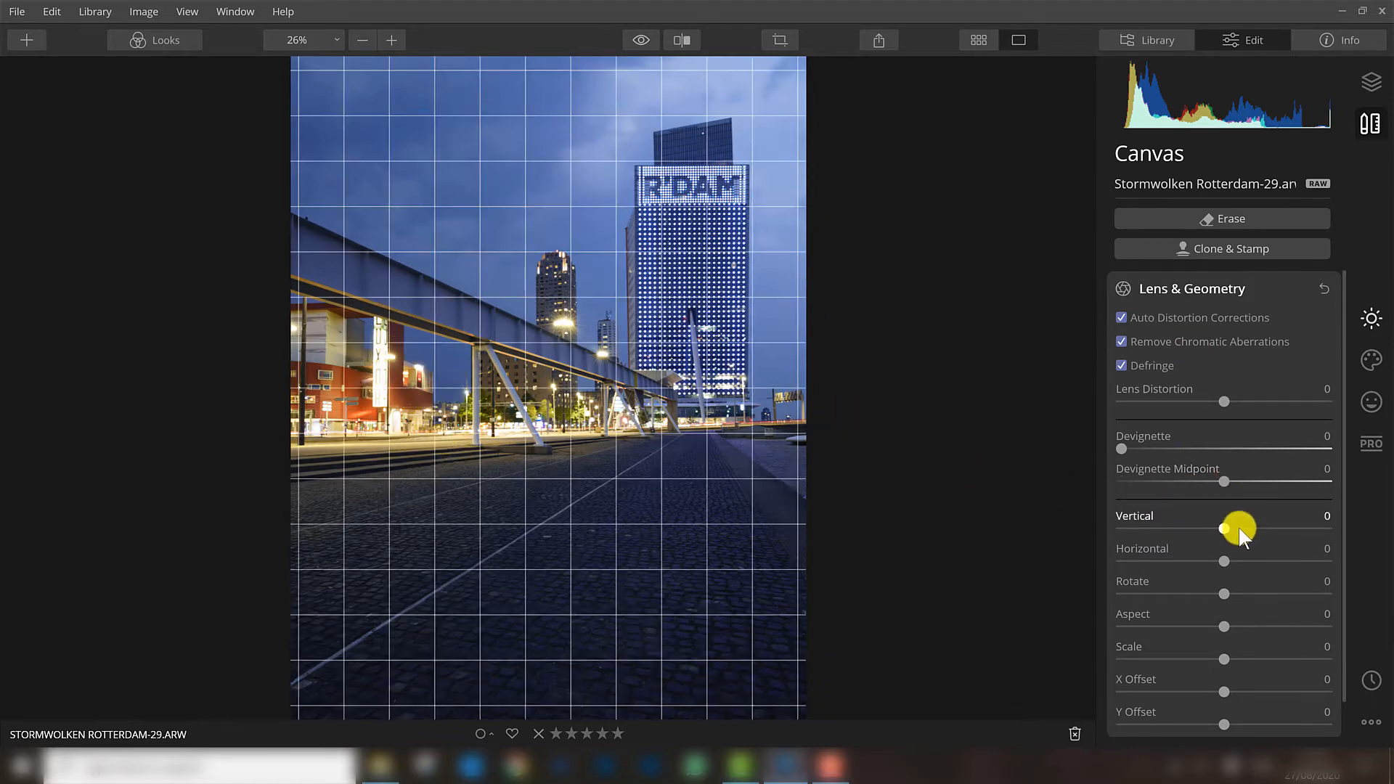
drag(1227, 531, 1223, 530)
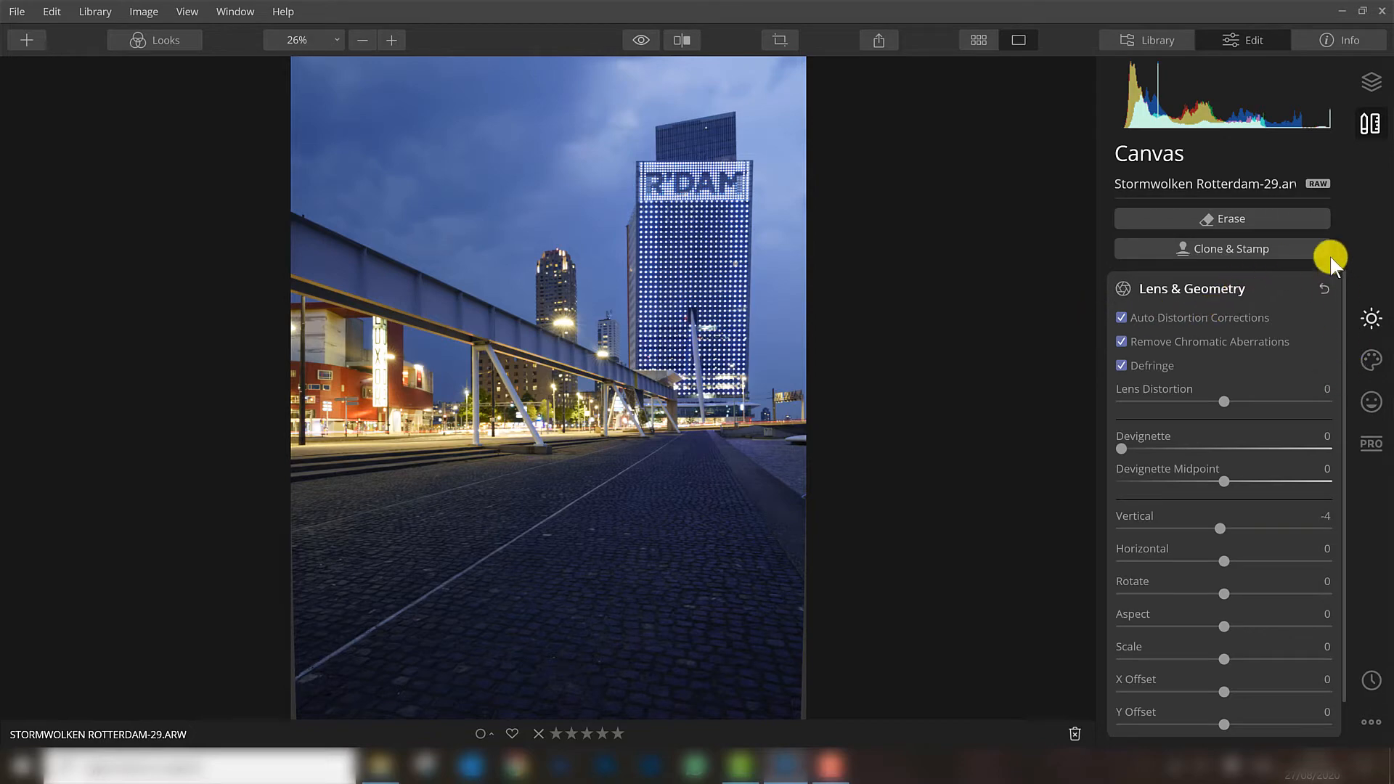
click(1372, 308)
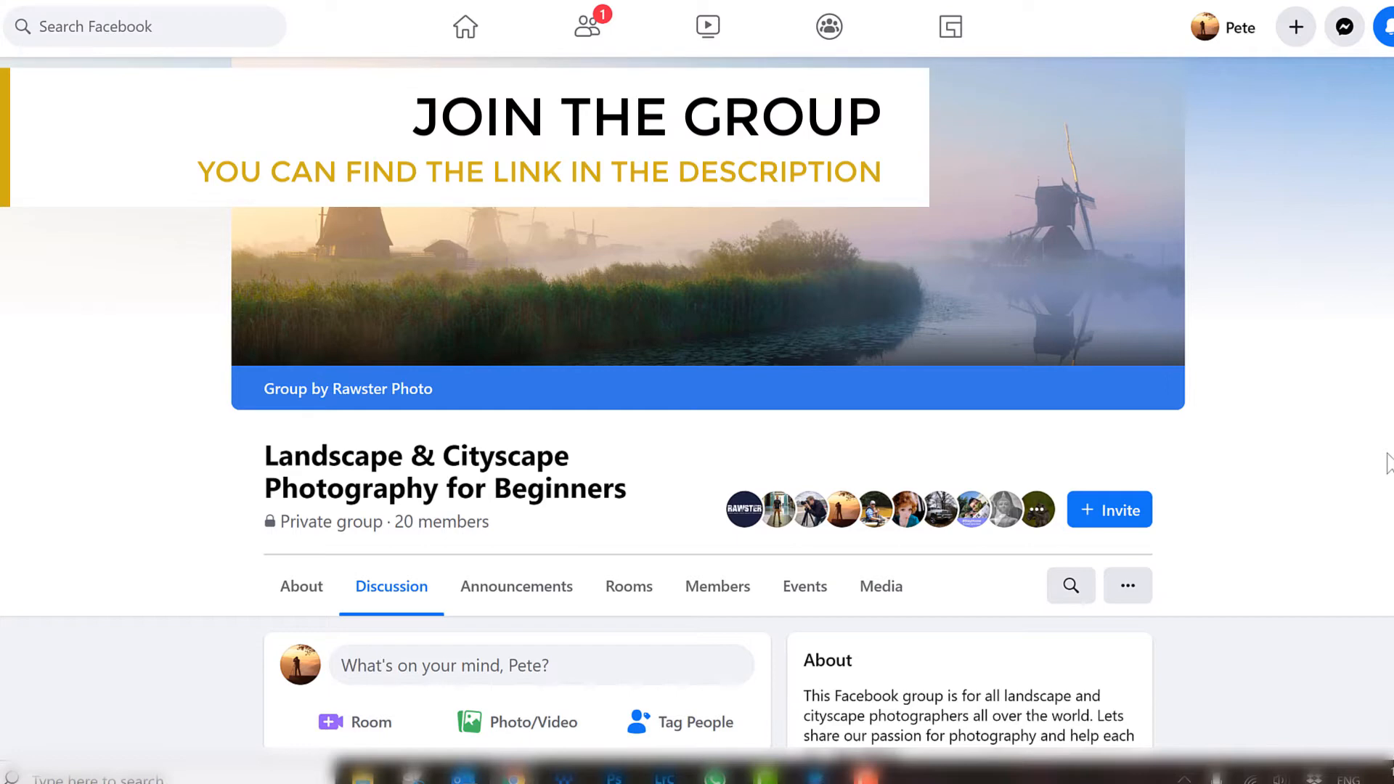
scroll(1372, 459, down, 3)
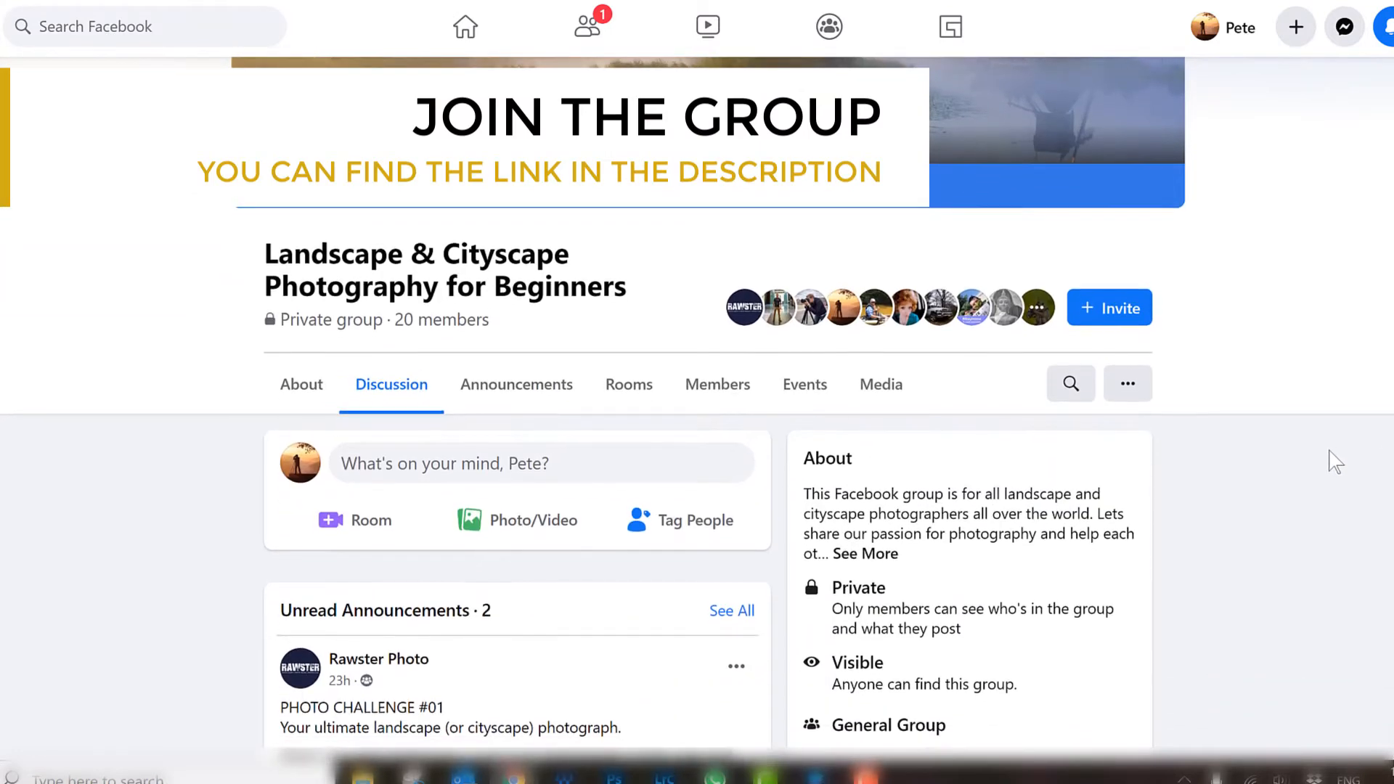
scroll(1335, 462, down, 4)
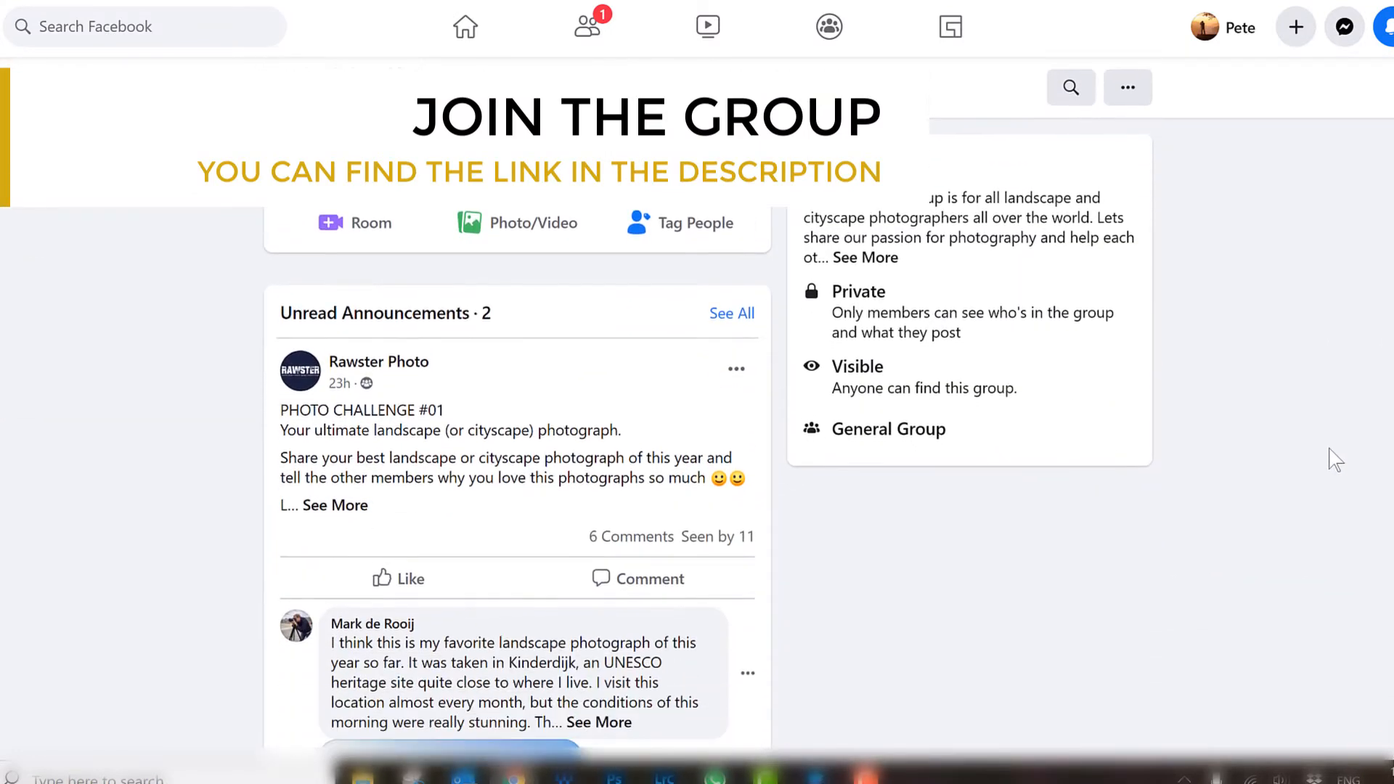
scroll(1336, 459, down, 5)
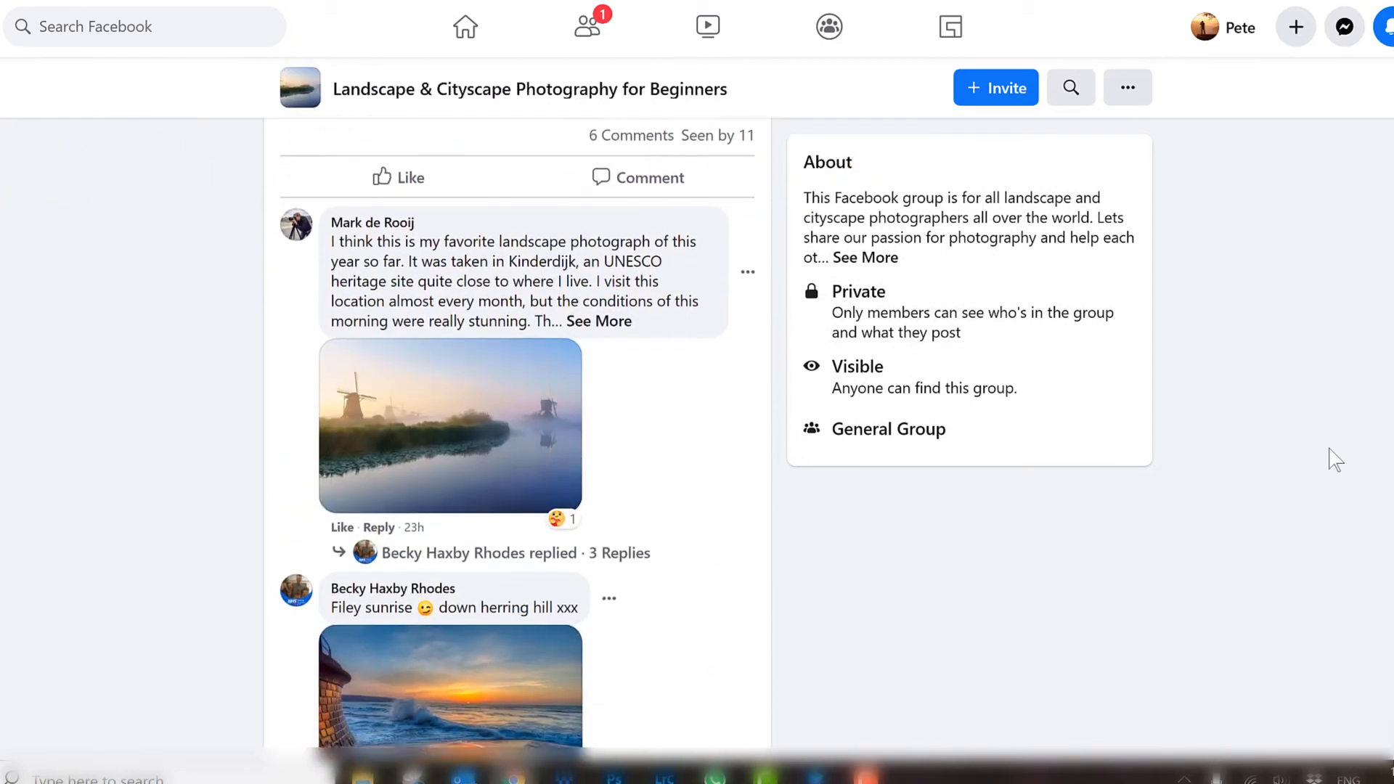
scroll(1336, 460, down, 3)
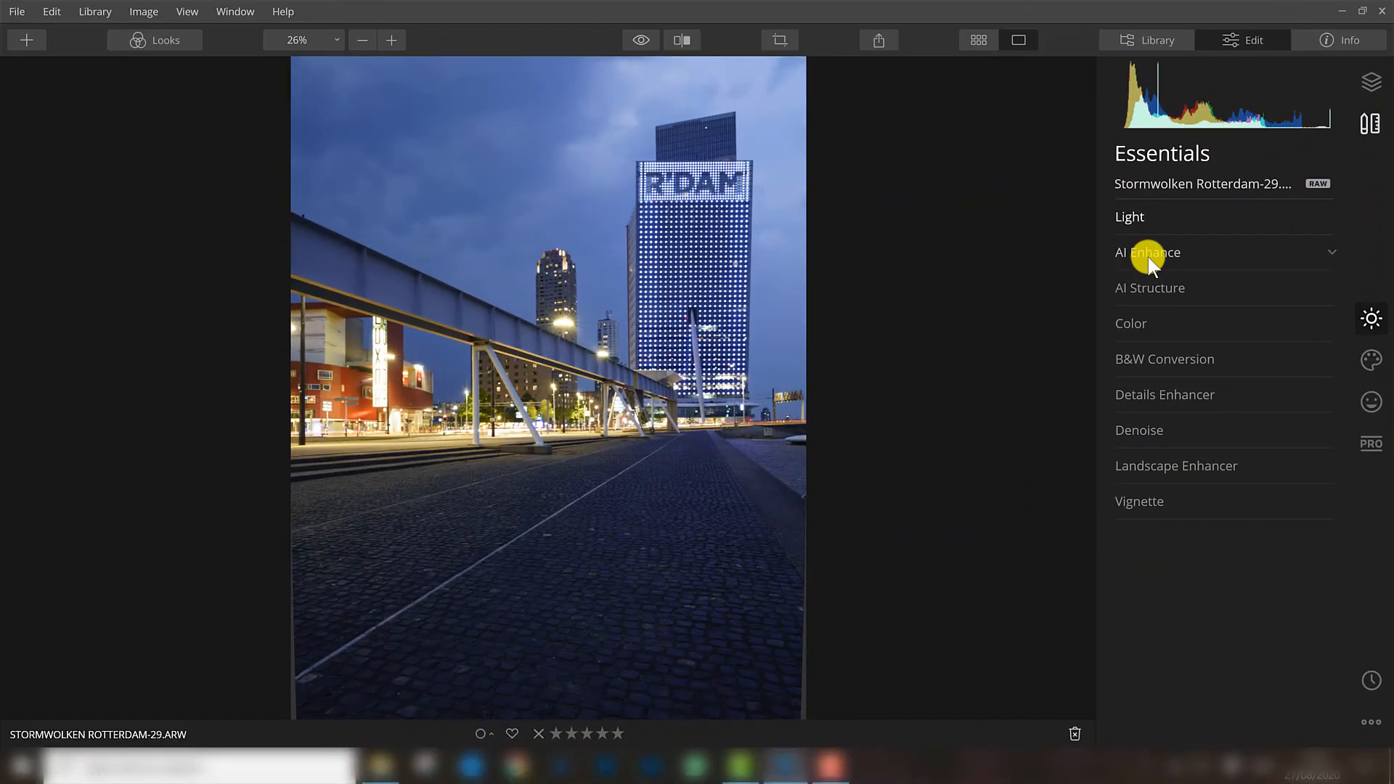
Step: Set AI Accent to 50 and AI Sky Enhancer to 14, comparing the photo with AI Enhance off and on
click(1147, 254)
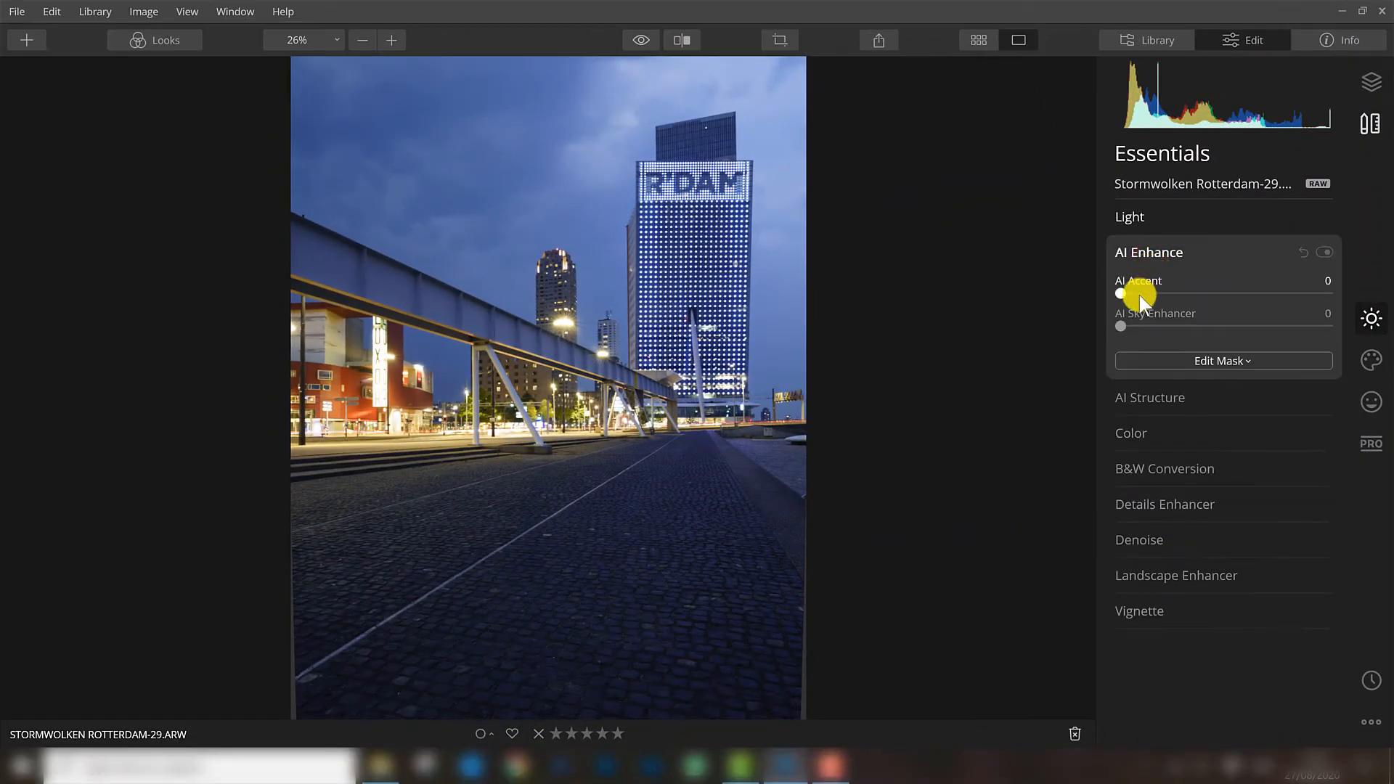
drag(1174, 294, 1220, 298)
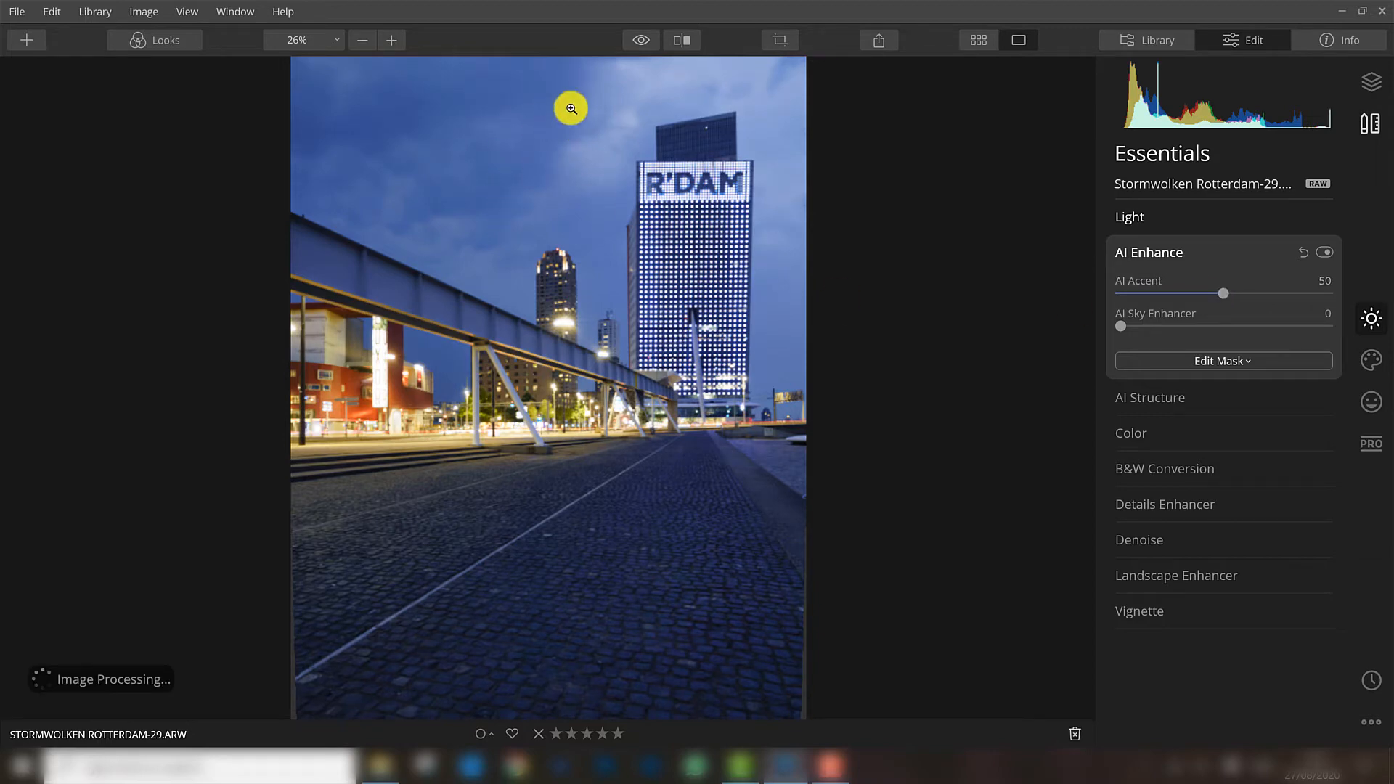
scroll(535, 504, down, 1)
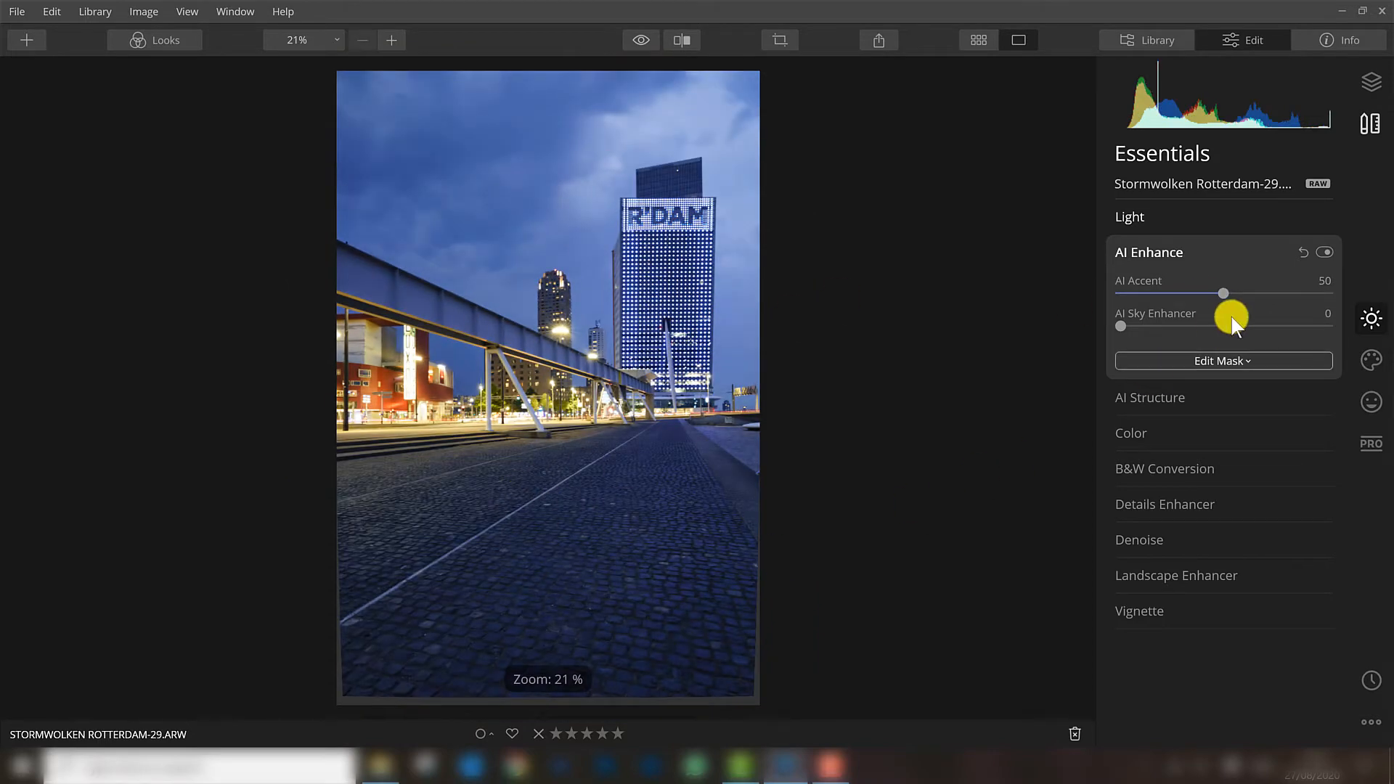
click(1324, 251)
click(1324, 251)
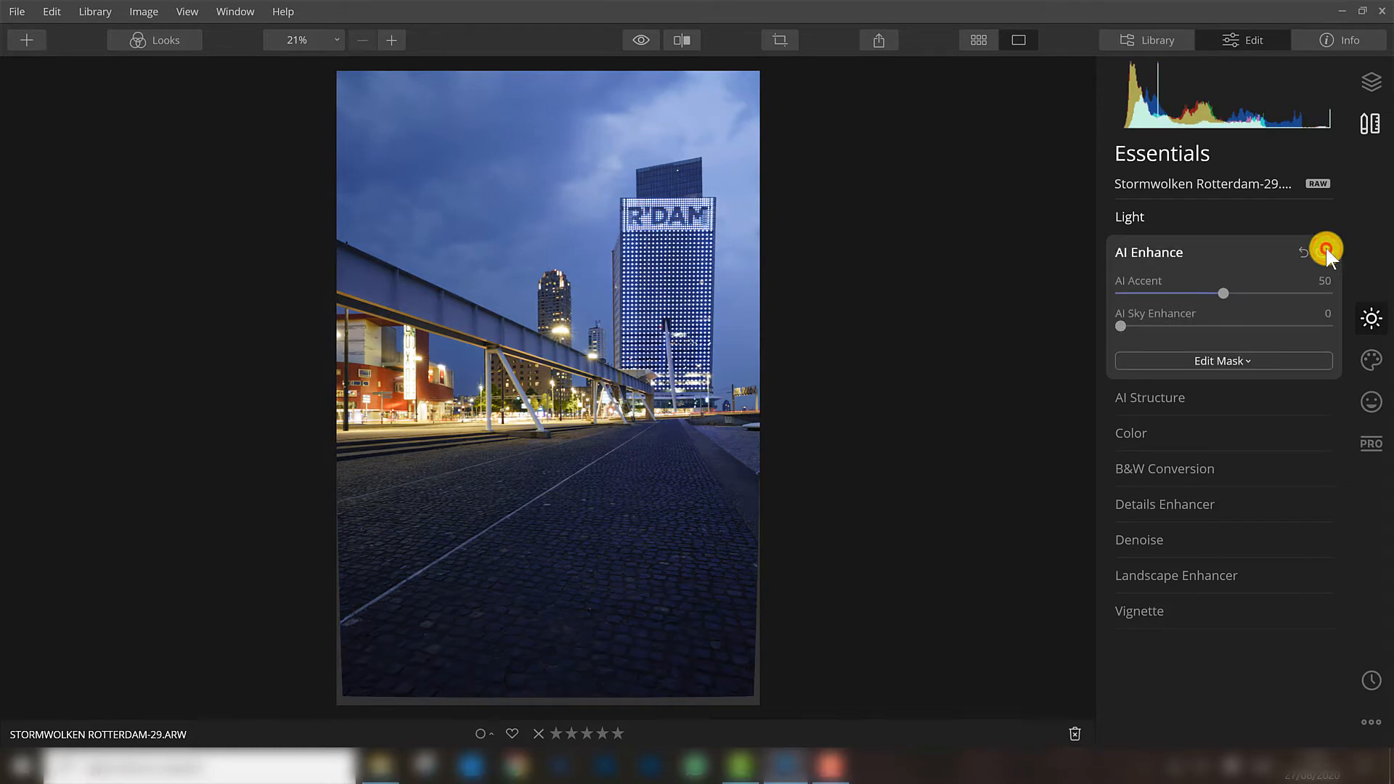
click(1324, 251)
click(1324, 251)
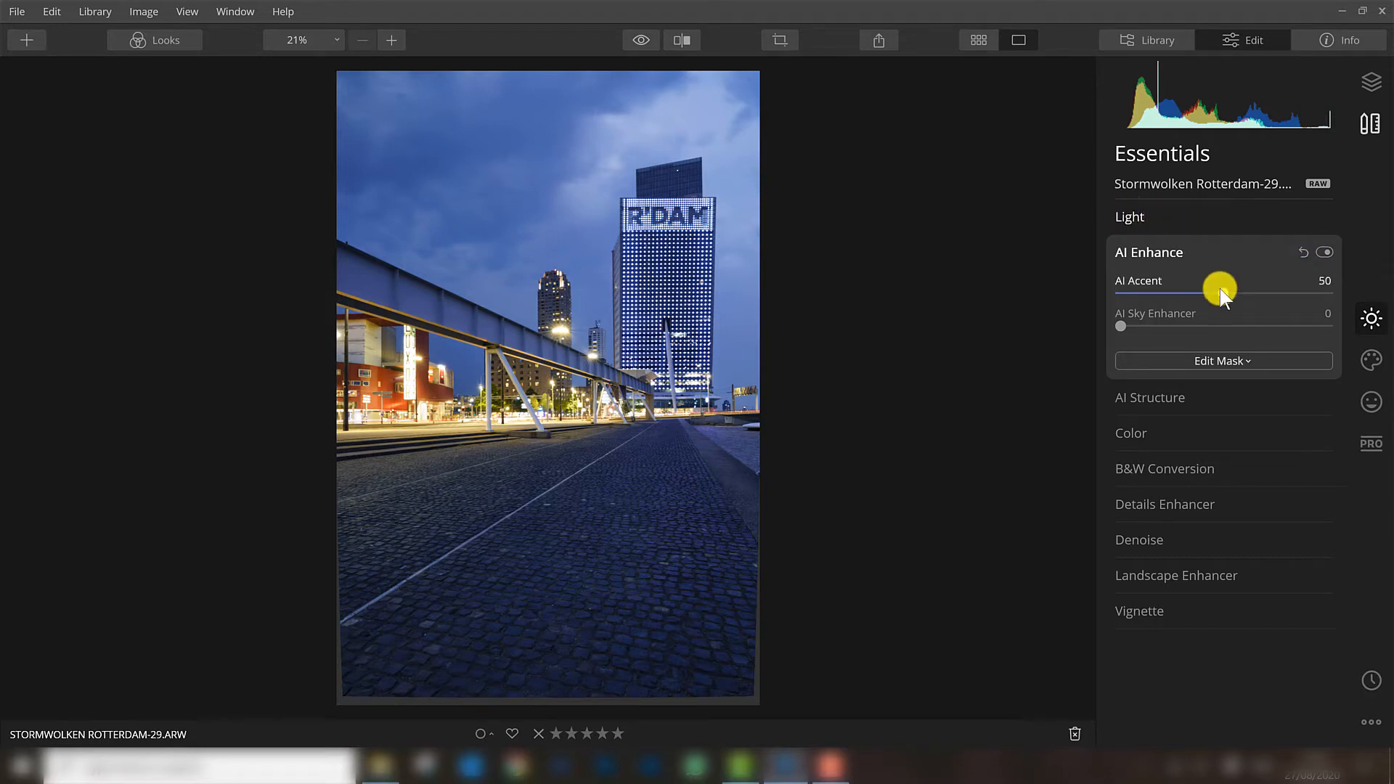
drag(1122, 325, 1153, 328)
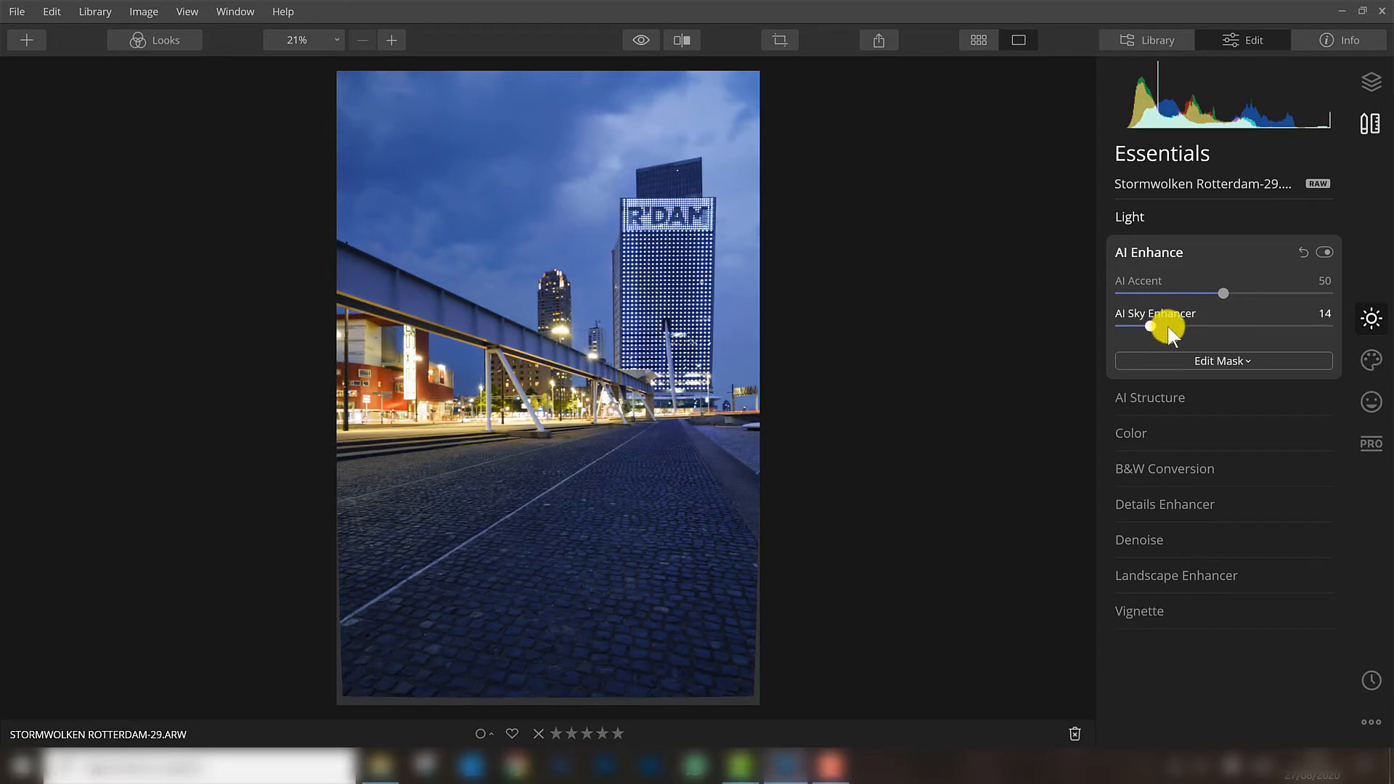
click(1169, 251)
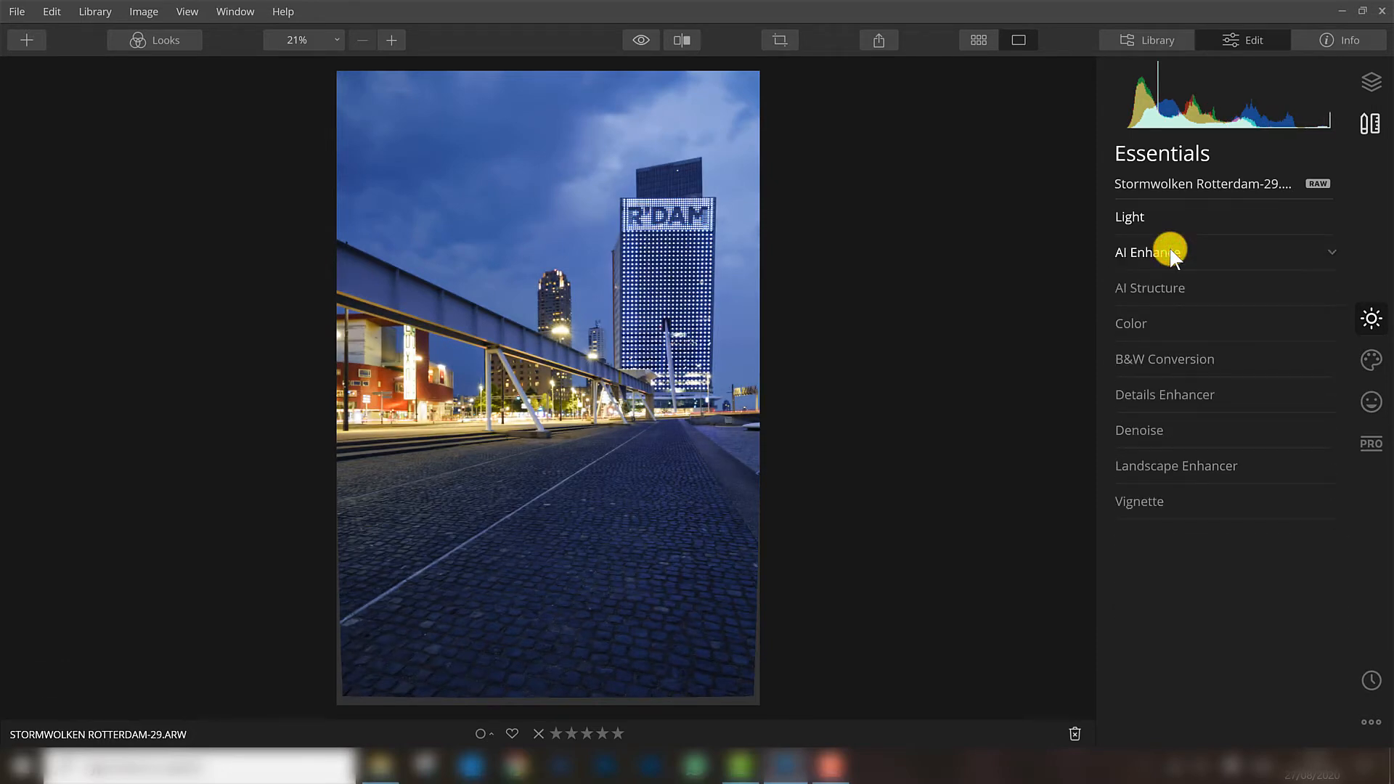
Step: Set Blacks to -12 and Highlights to -53 in the Light settings
click(1133, 216)
scroll(1154, 311, down, 3)
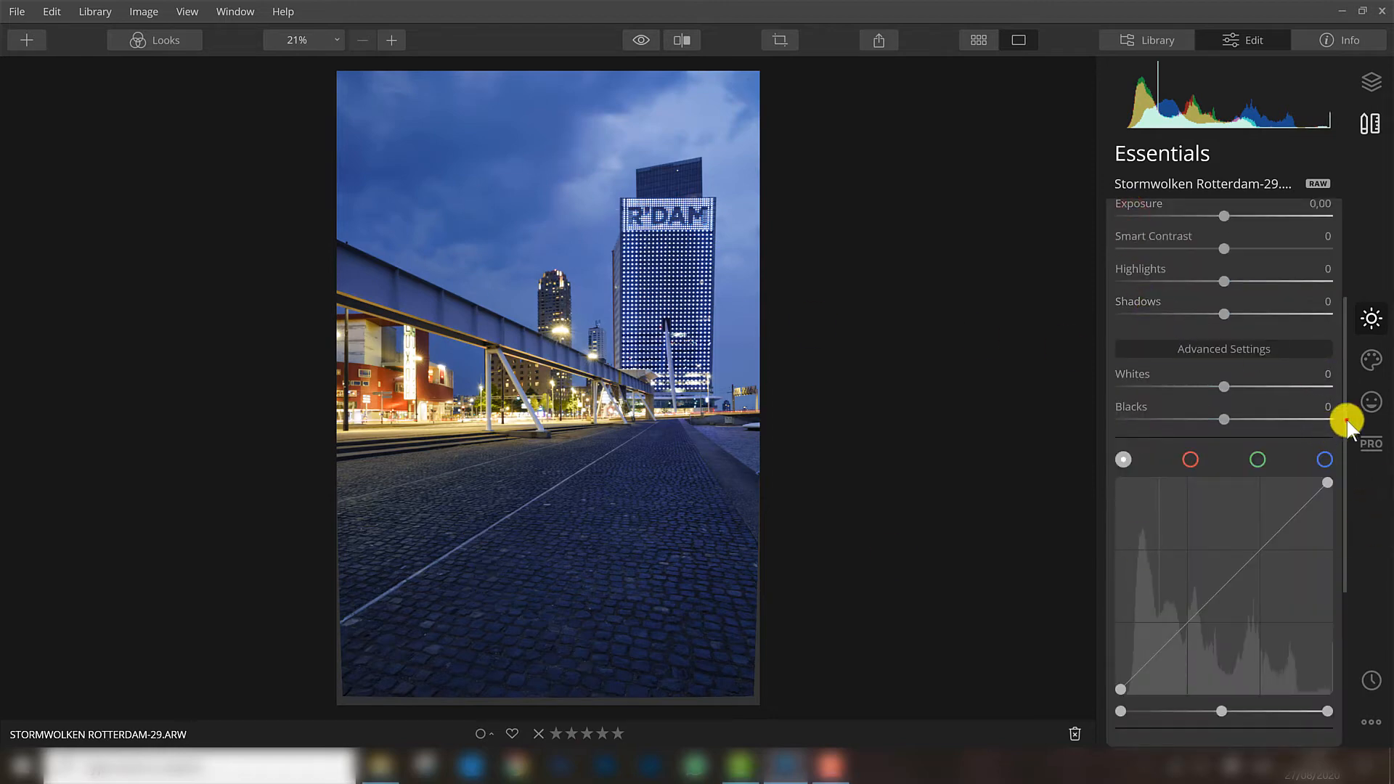
drag(1341, 413, 1337, 310)
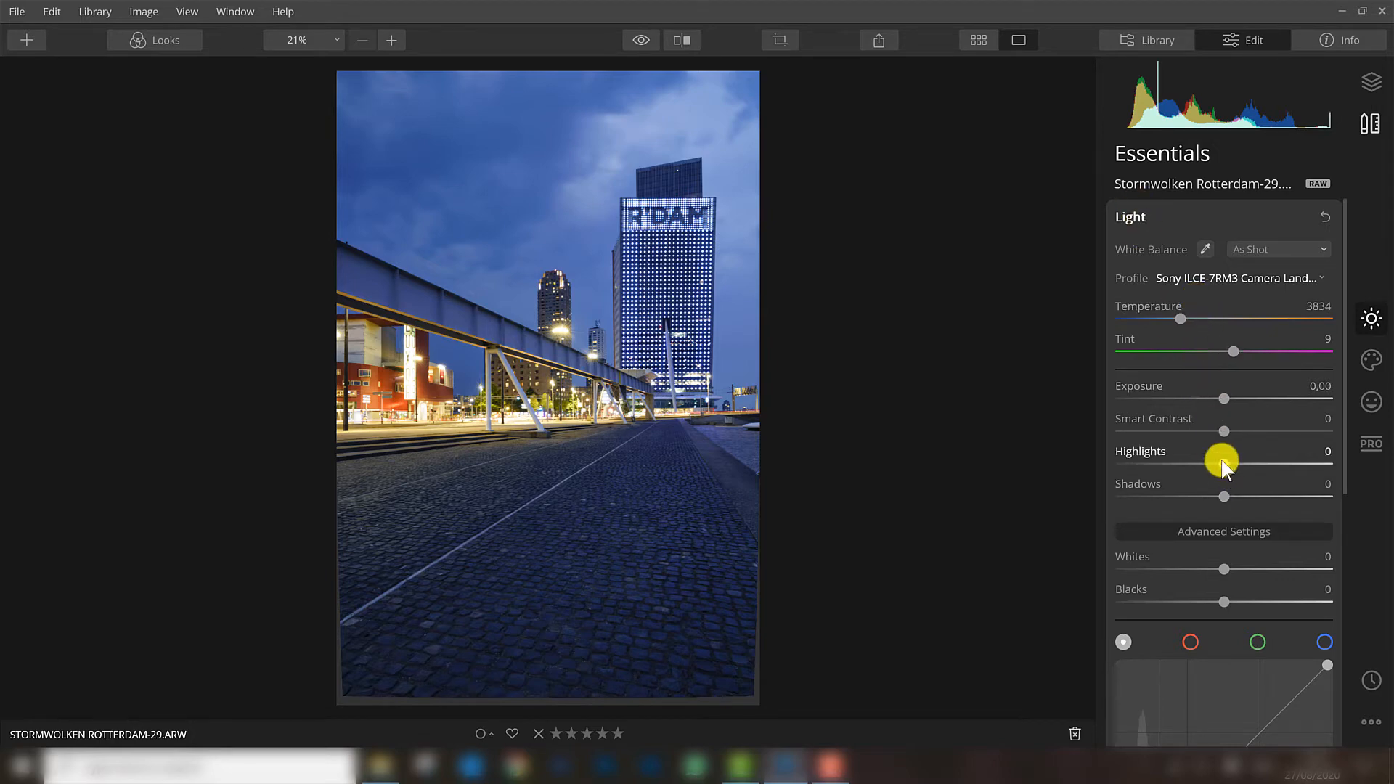
drag(1193, 466, 1211, 468)
scroll(1248, 501, down, 1)
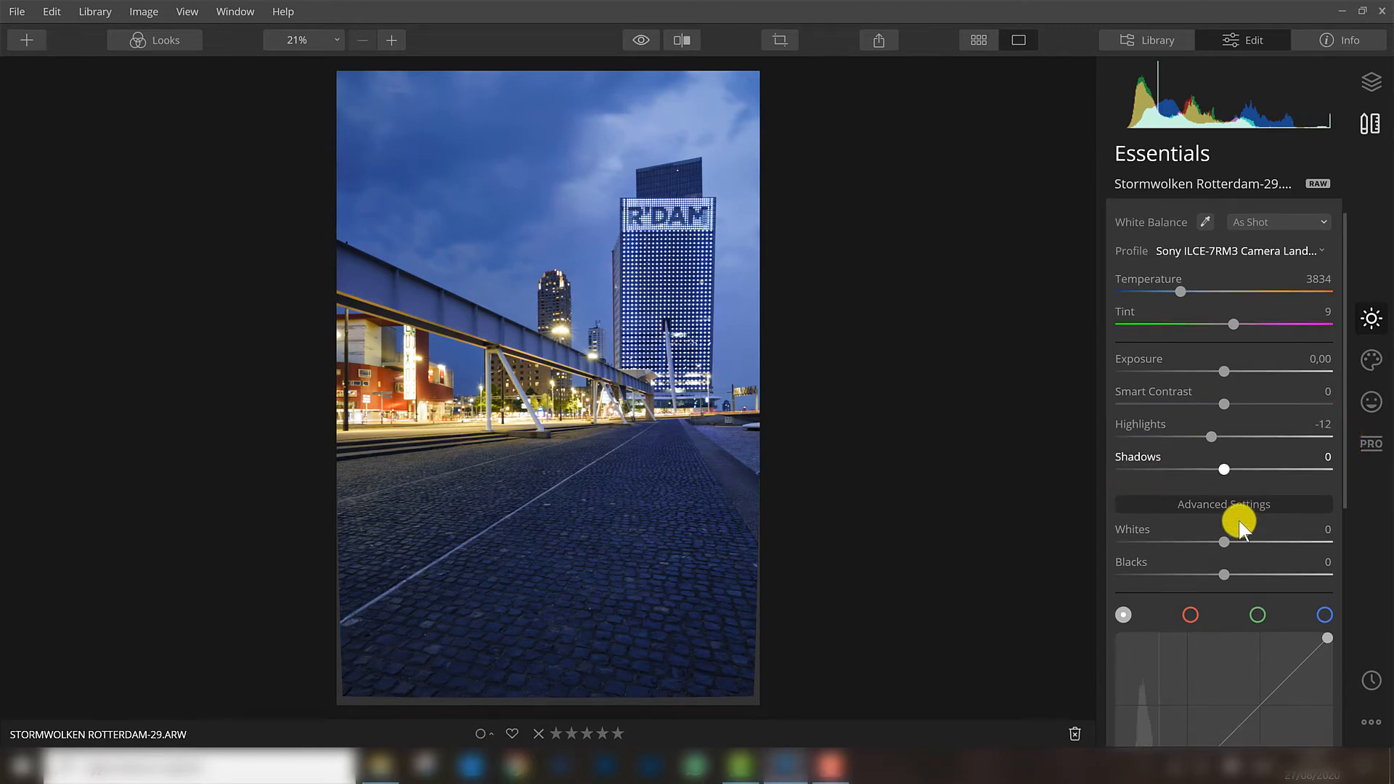
mouse_move(1223, 574)
mouse_down()
mouse_move(1195, 573)
mouse_move(1211, 575)
mouse_up()
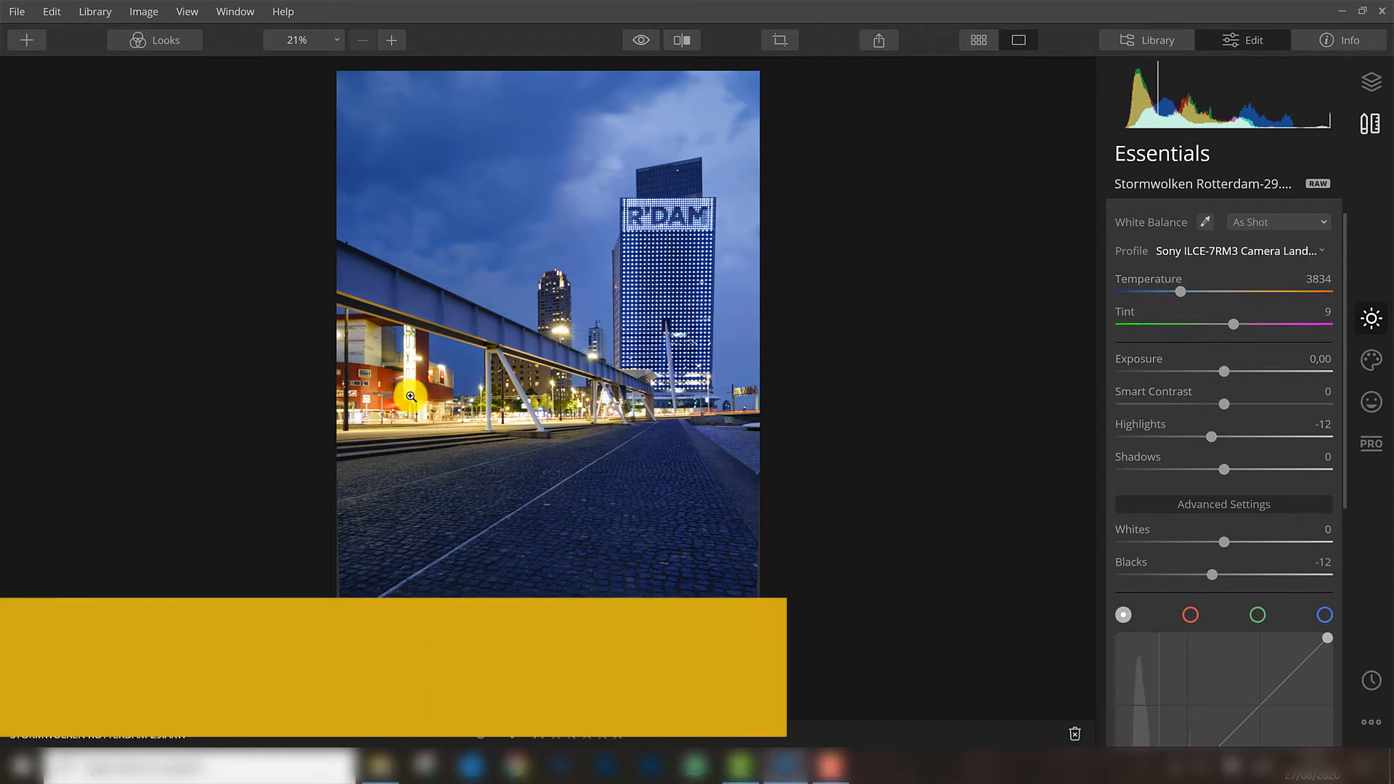
drag(1210, 436, 1168, 438)
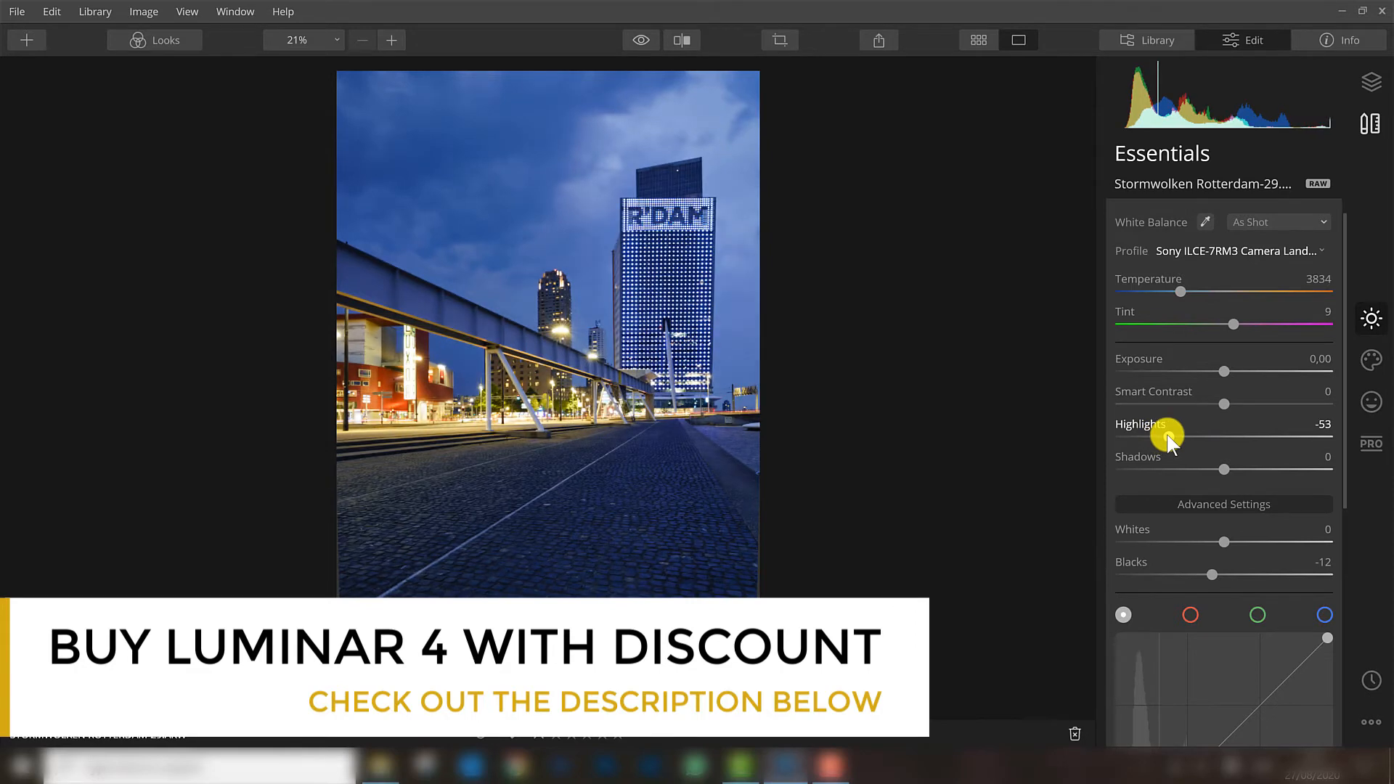
Step: Set Highlights to -66 and warm the color Temperature slightly in the Light settings
drag(1166, 434, 1155, 438)
click(1182, 292)
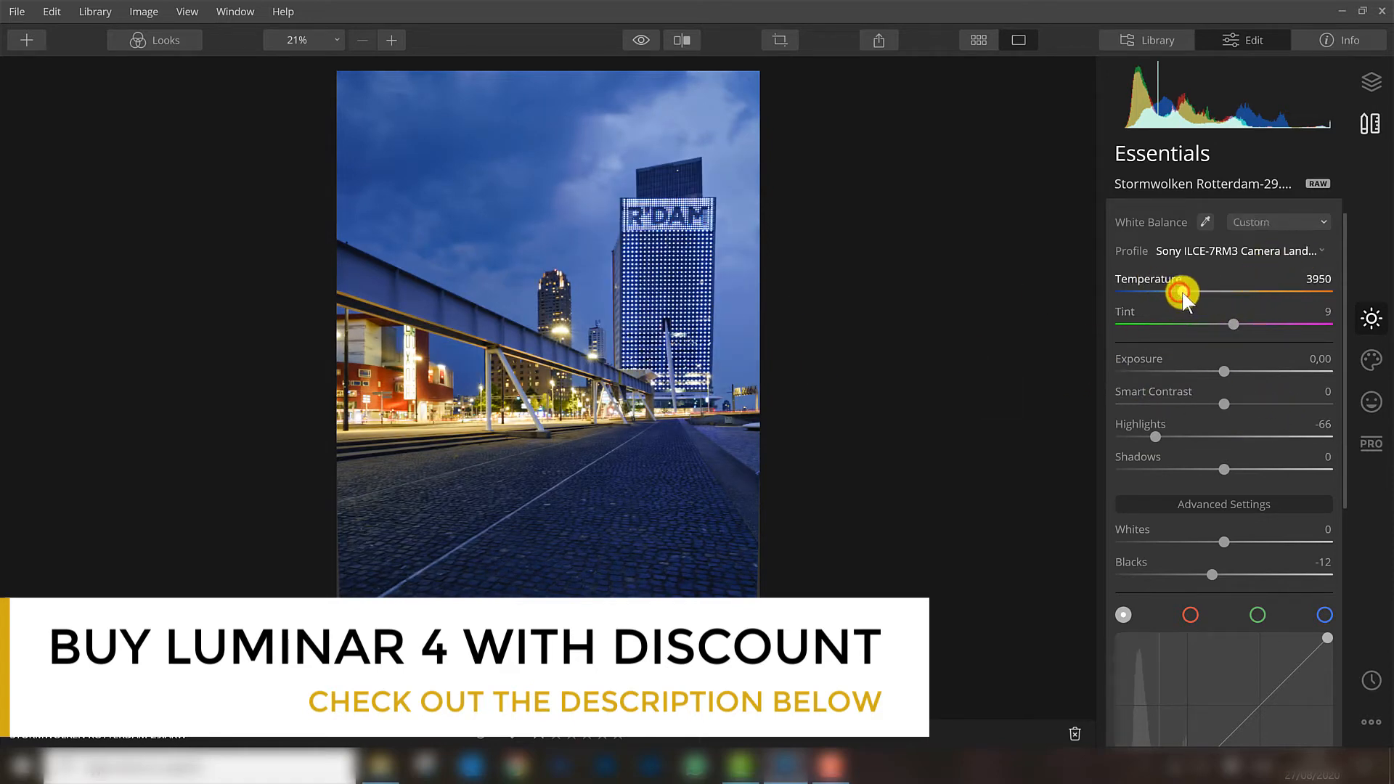
drag(1181, 292, 1184, 292)
Step: Show the advanced Color settings and set the yellow Luminance to -12
scroll(1340, 337, down, 2)
drag(1341, 373, 1348, 530)
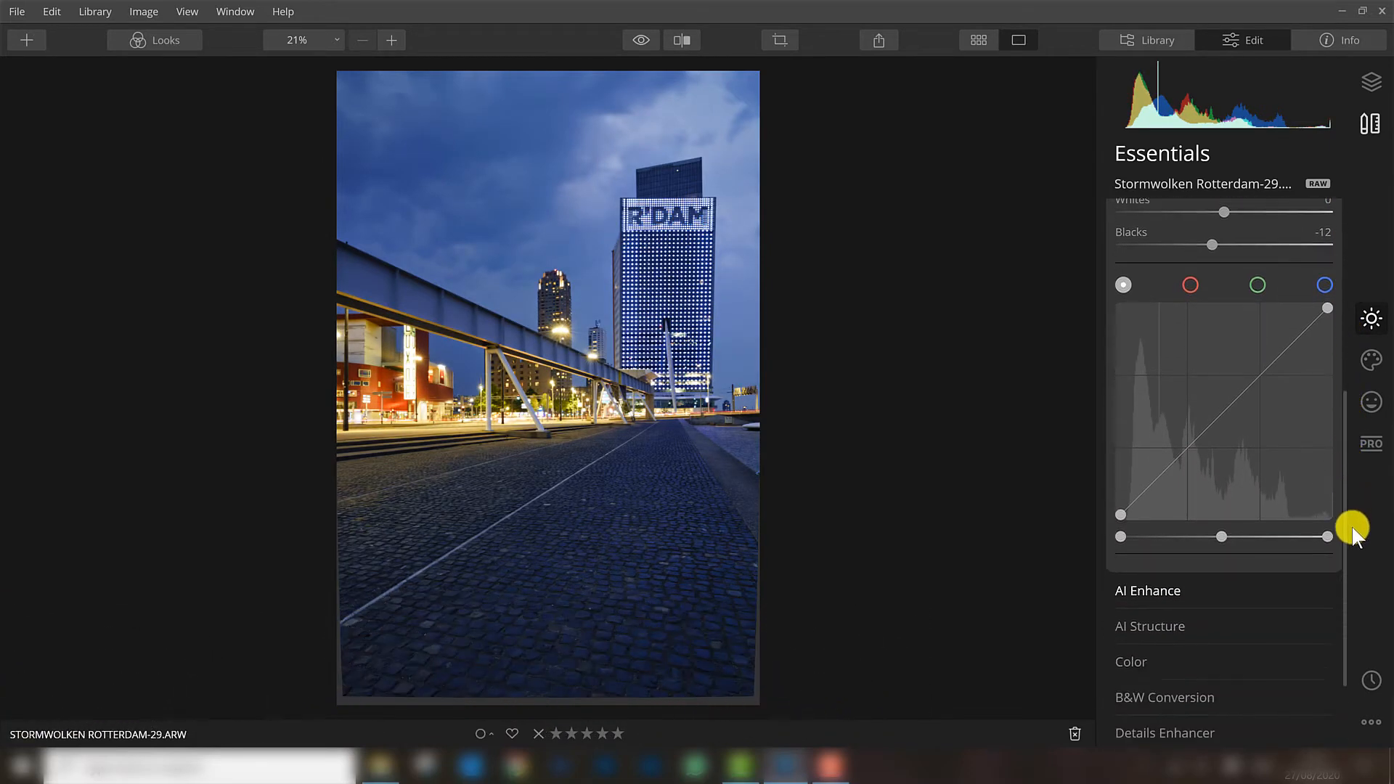
click(1152, 591)
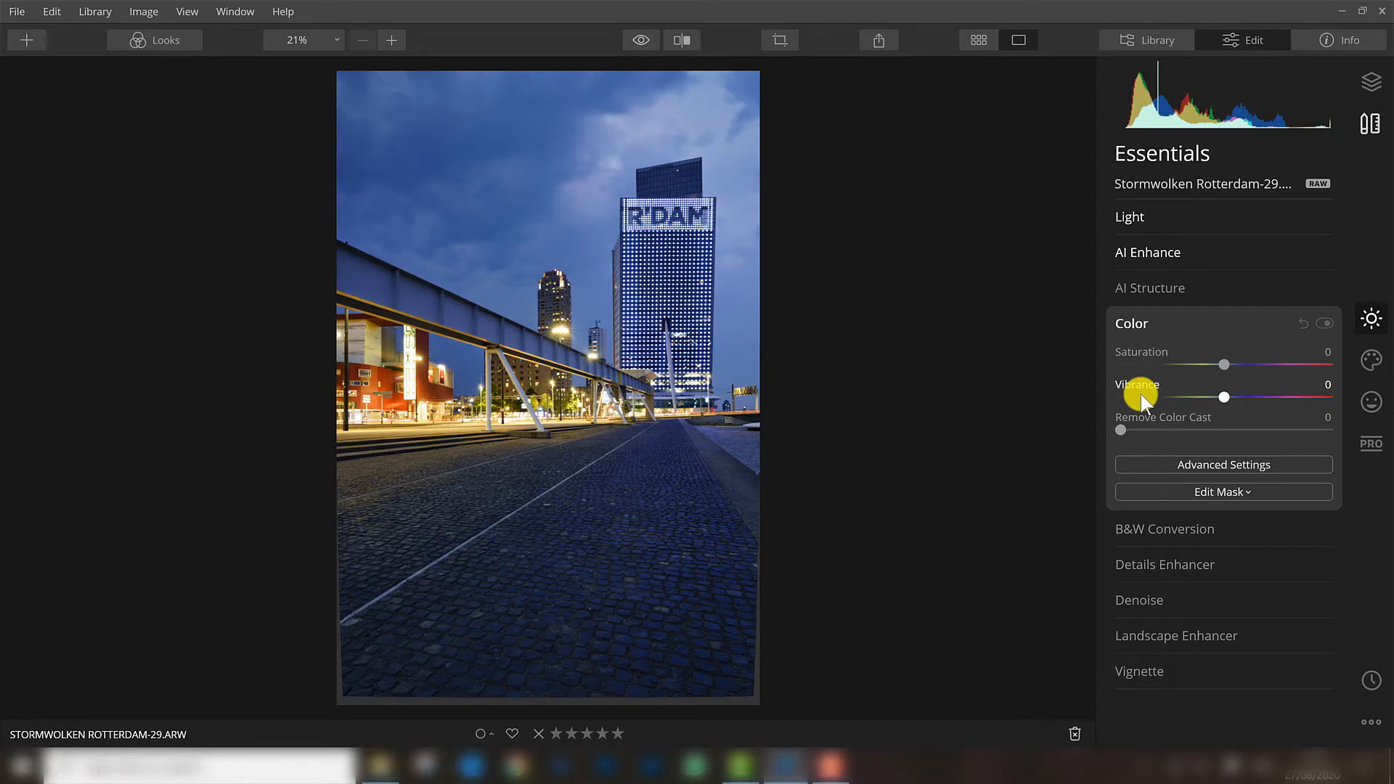
click(1186, 468)
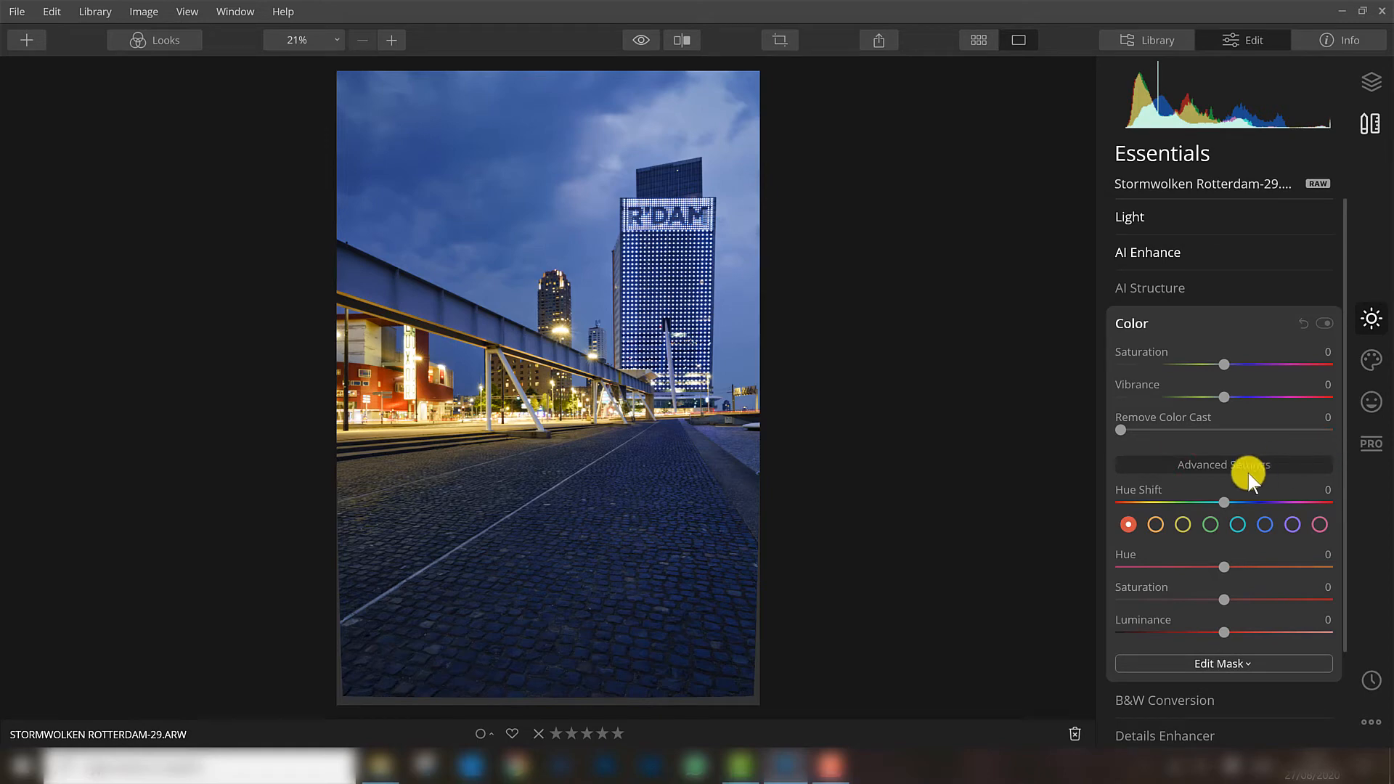
drag(1344, 449, 1341, 492)
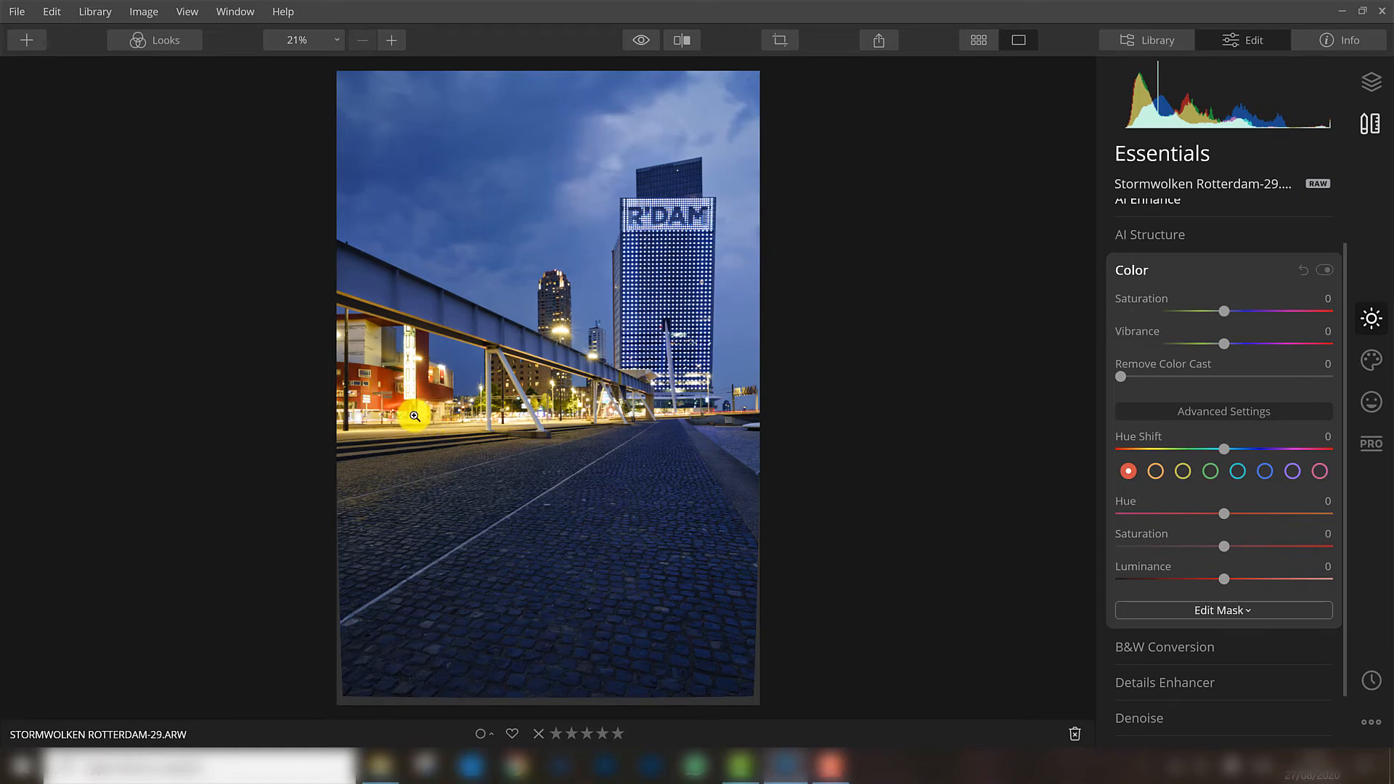
click(1156, 471)
click(1182, 470)
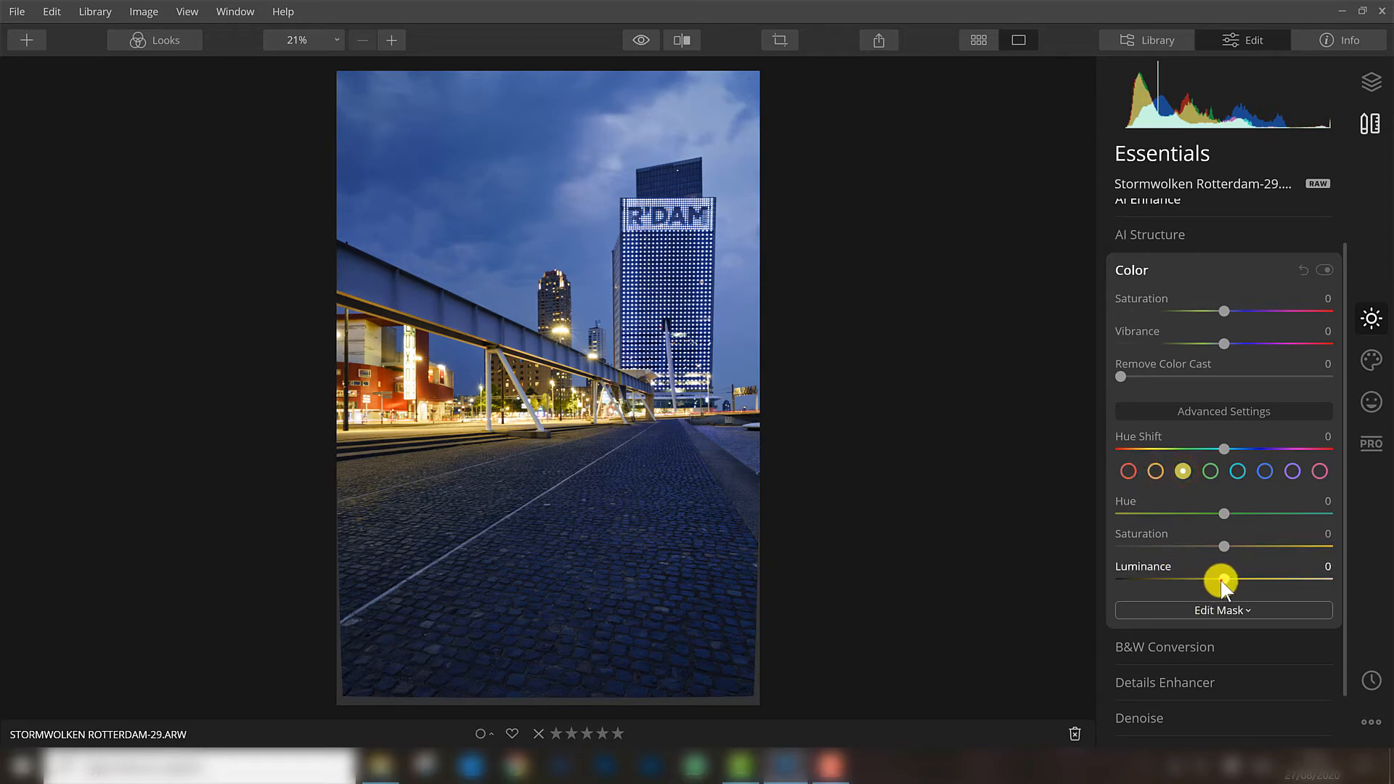
mouse_move(1223, 580)
mouse_down()
mouse_move(1250, 579)
mouse_move(1211, 578)
mouse_up()
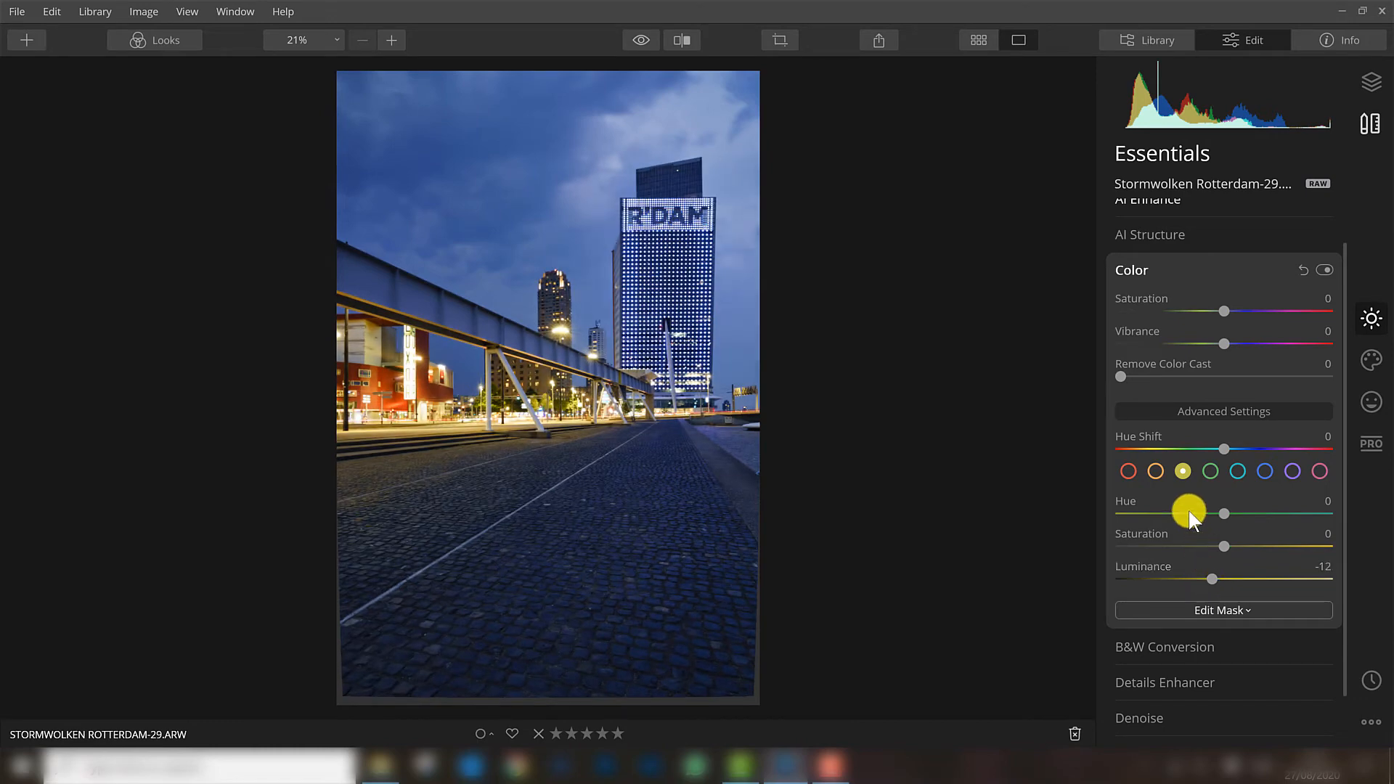
click(1154, 472)
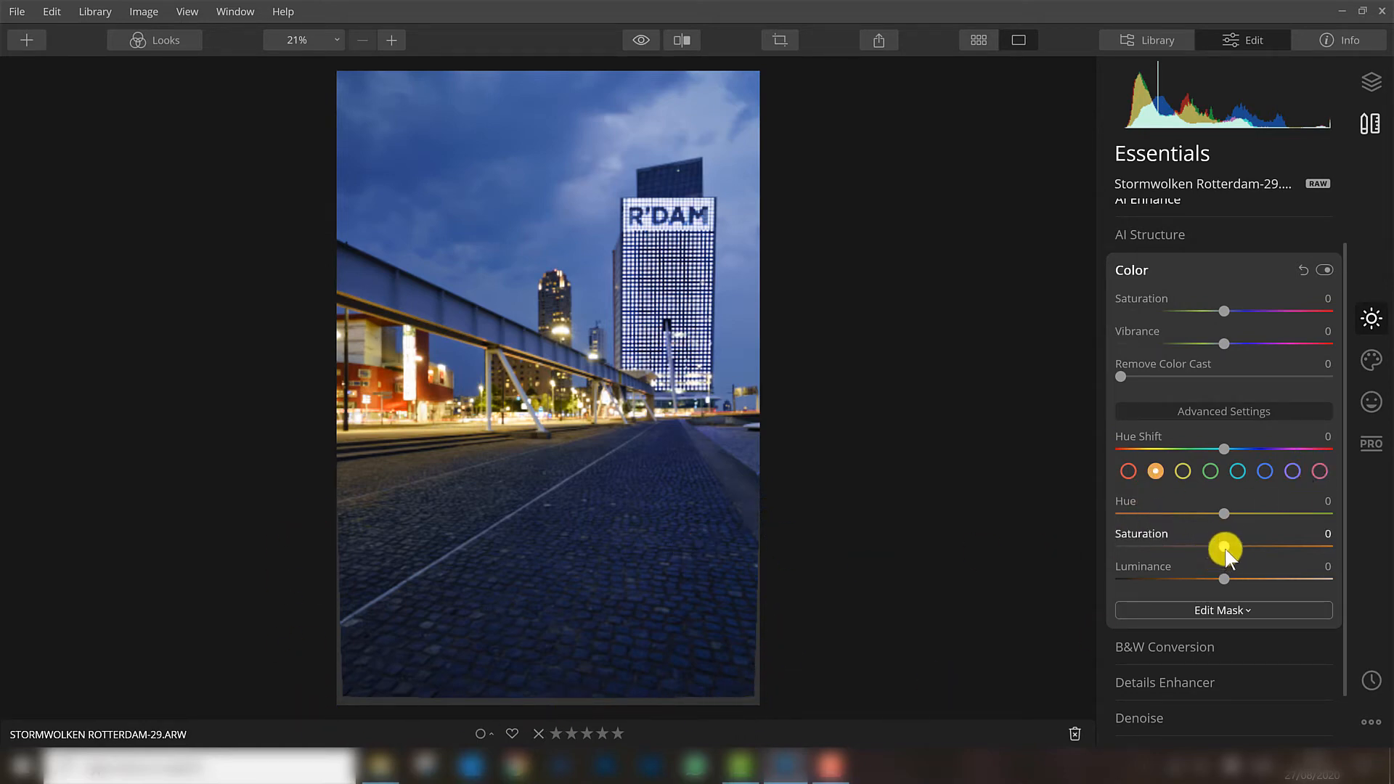
click(1127, 472)
Step: Start cropping the photo and pull in the frame's lower edge slightly at the Original aspect ratio to exclude the border
click(1369, 130)
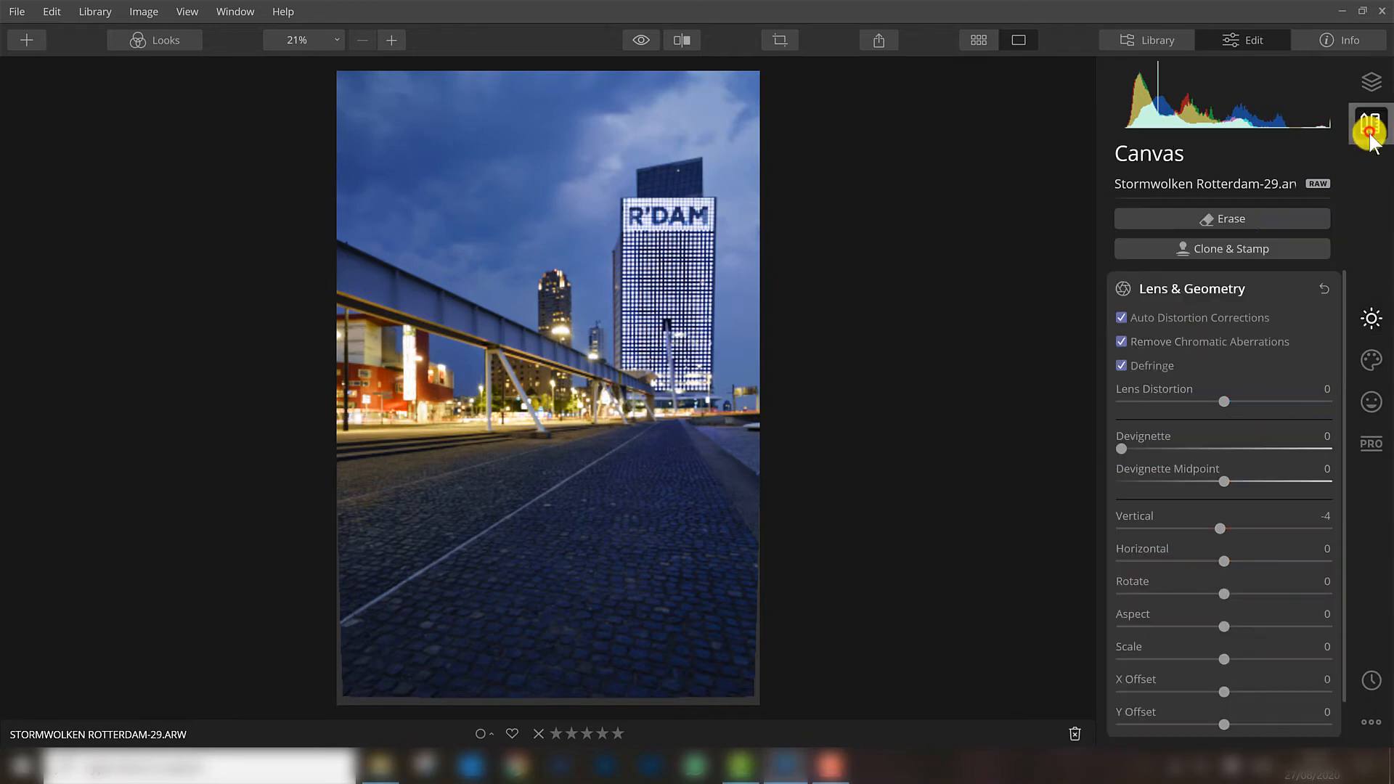
scroll(1226, 350, down, 1)
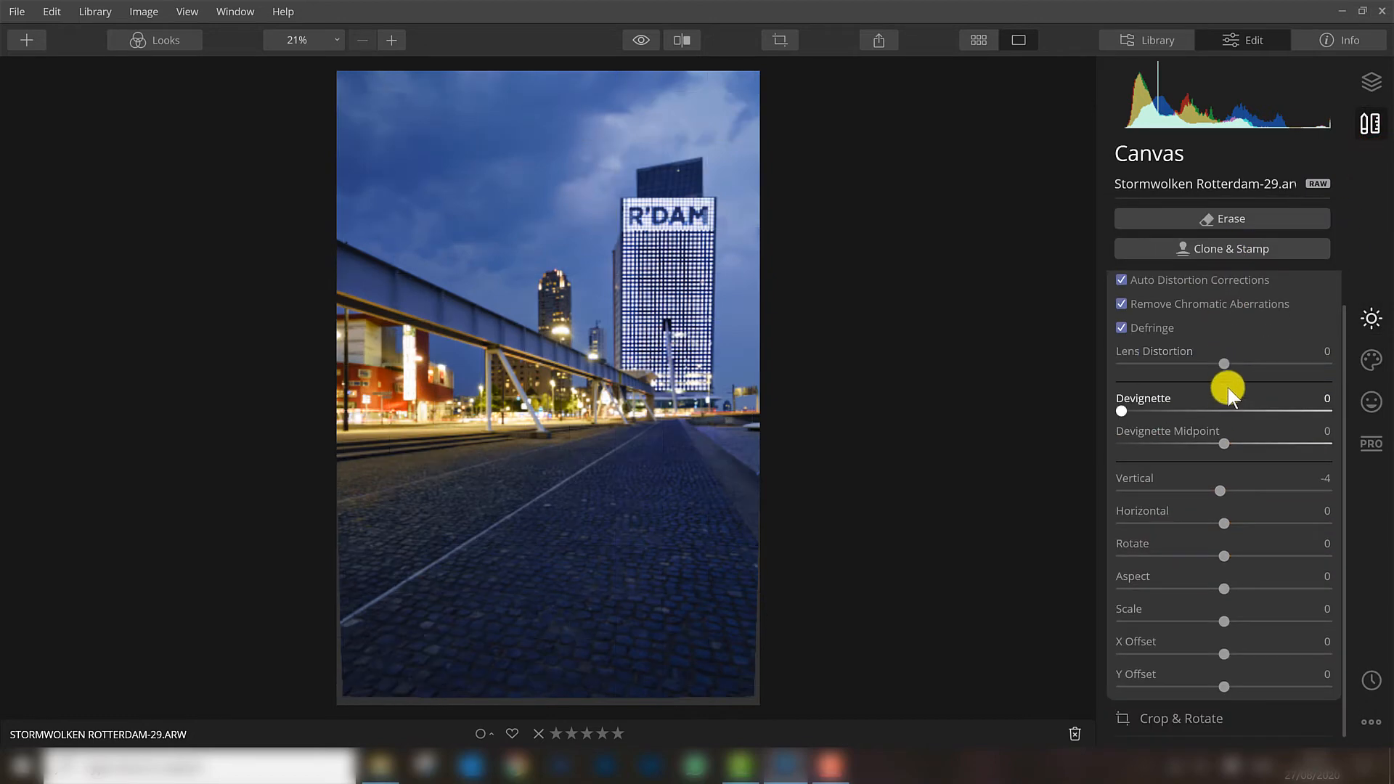
scroll(1227, 386, up, 1)
scroll(1226, 388, down, 1)
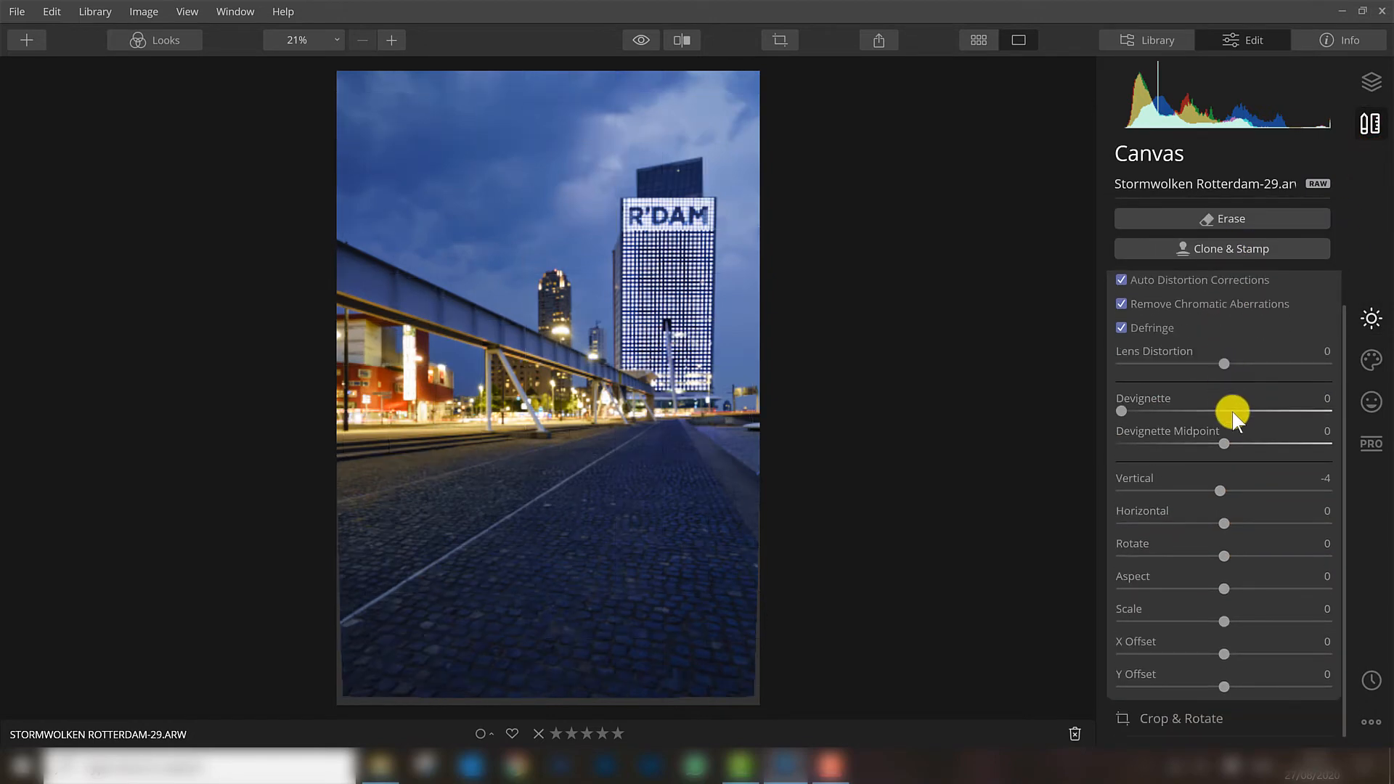
click(1177, 726)
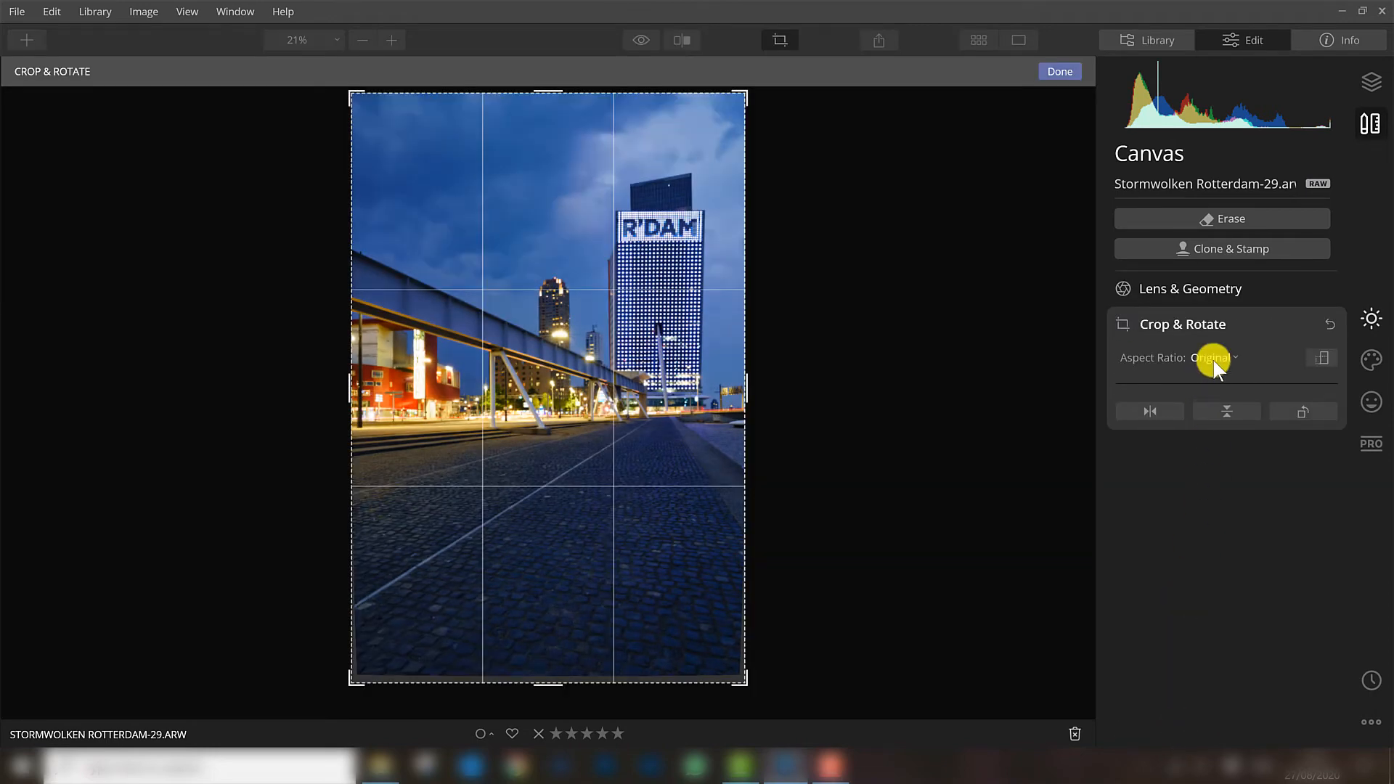
click(1210, 358)
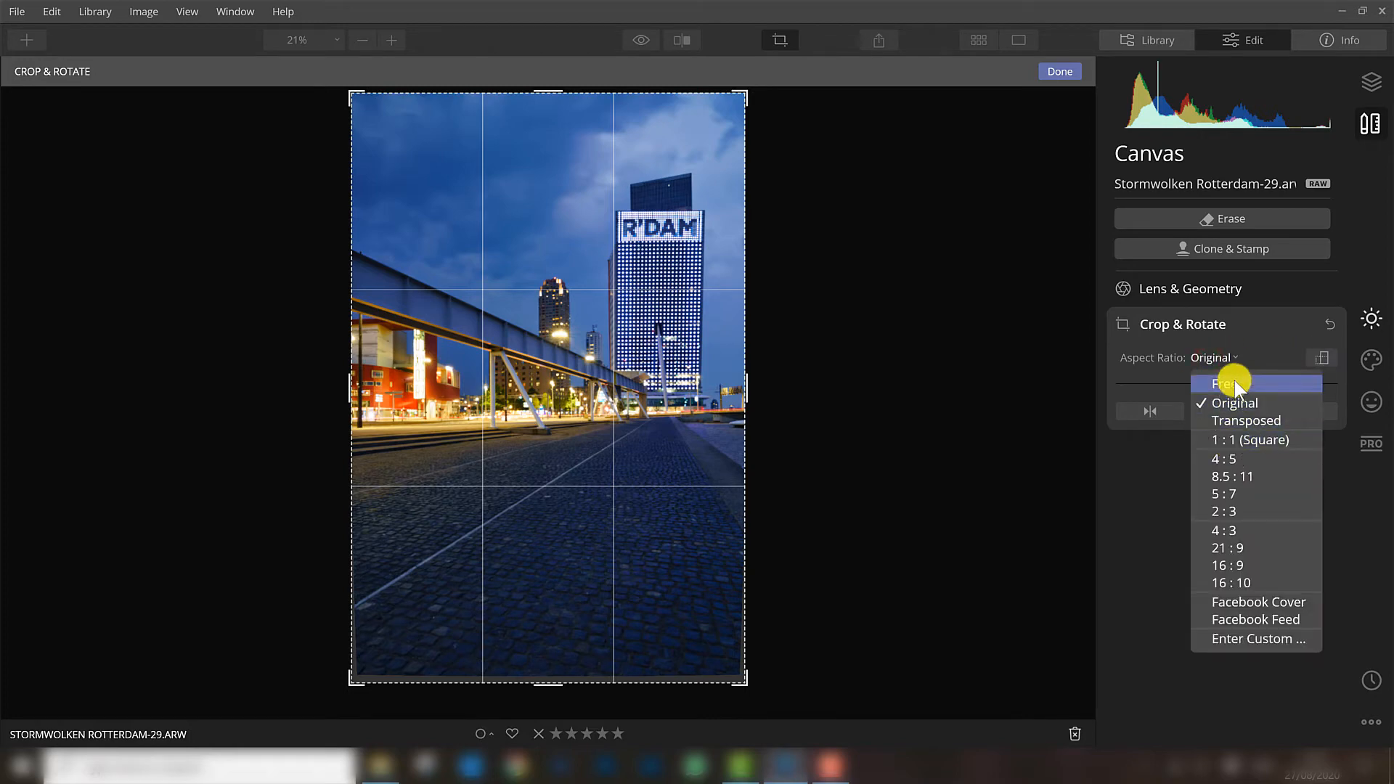
click(542, 679)
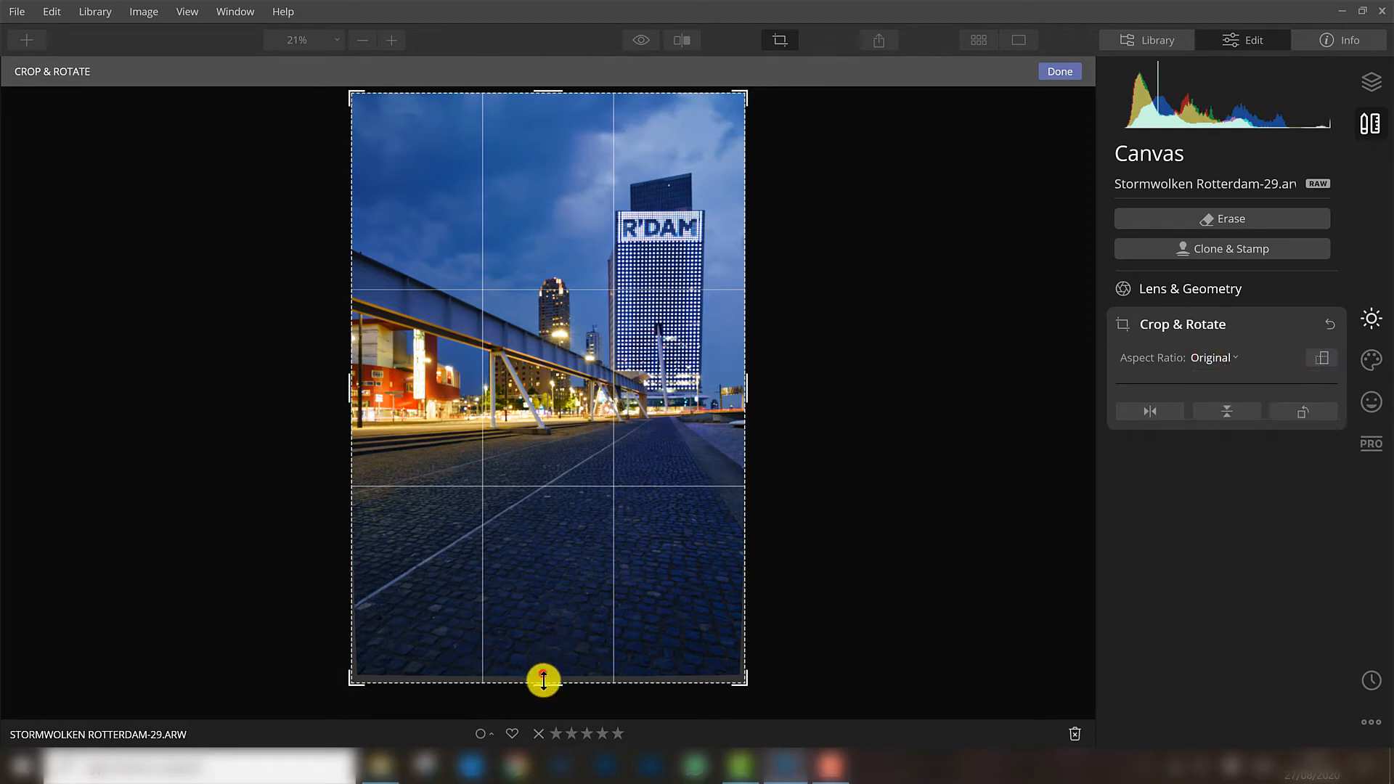
mouse_move(541, 678)
mouse_down()
mouse_move(544, 663)
mouse_move(542, 674)
mouse_up()
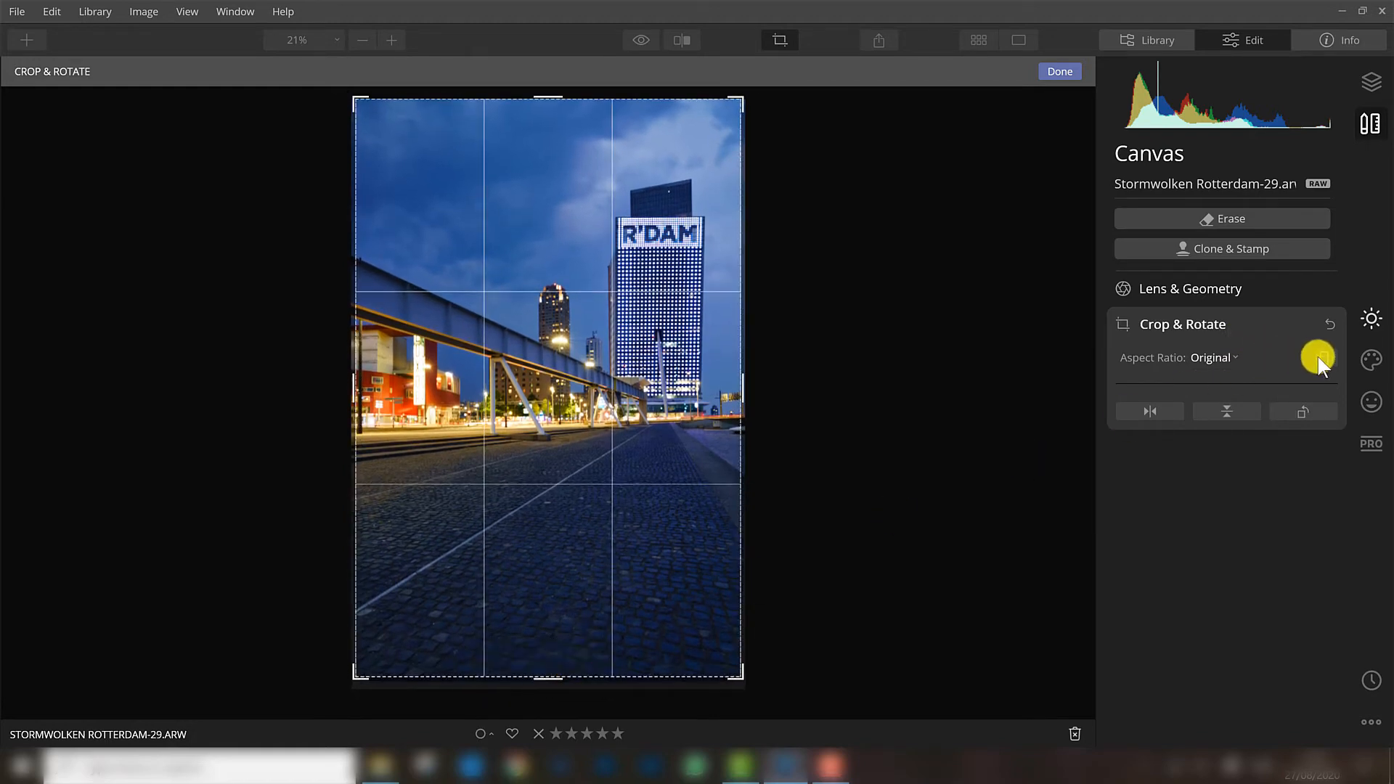
Step: Crop the photo to a 4 : 5 aspect ratio, shifting the image within the frame, and apply the crop
click(1218, 359)
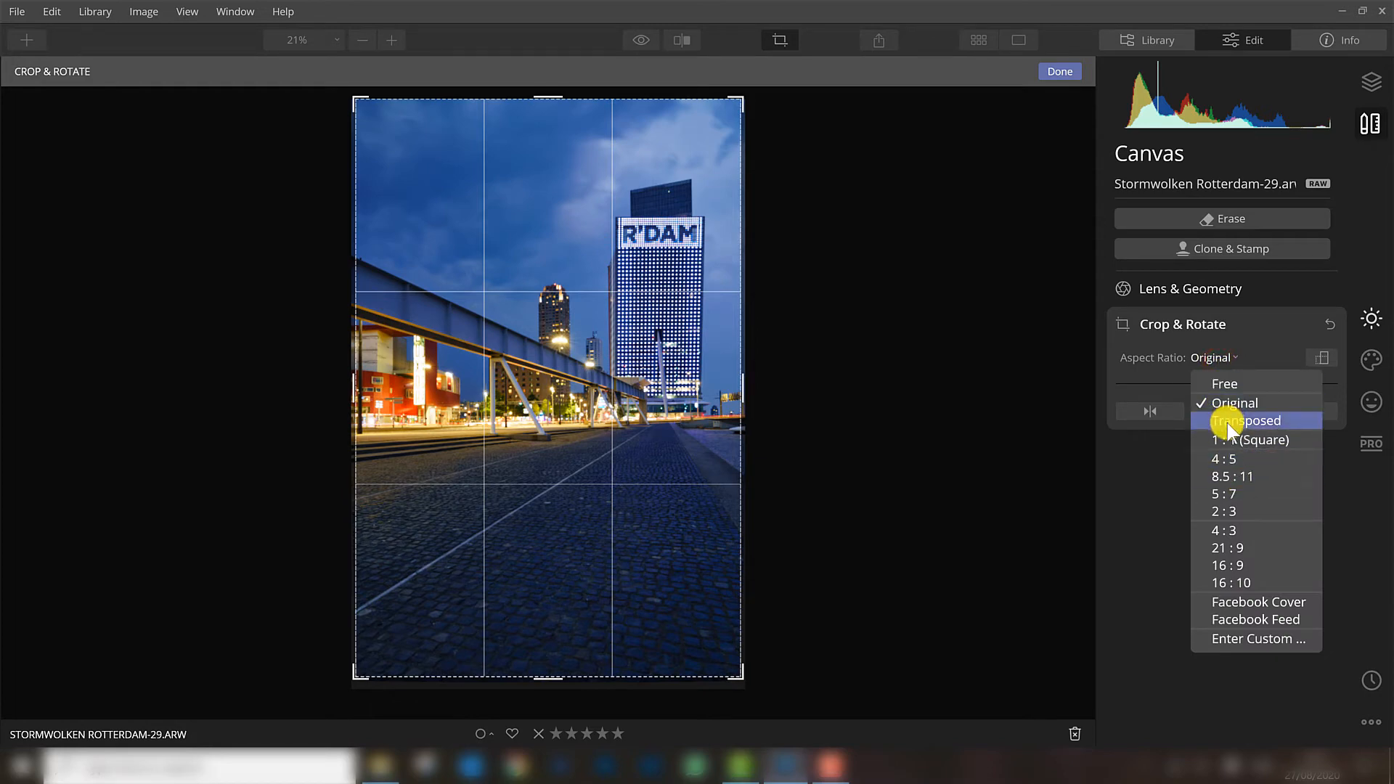
click(1227, 462)
drag(525, 497, 516, 532)
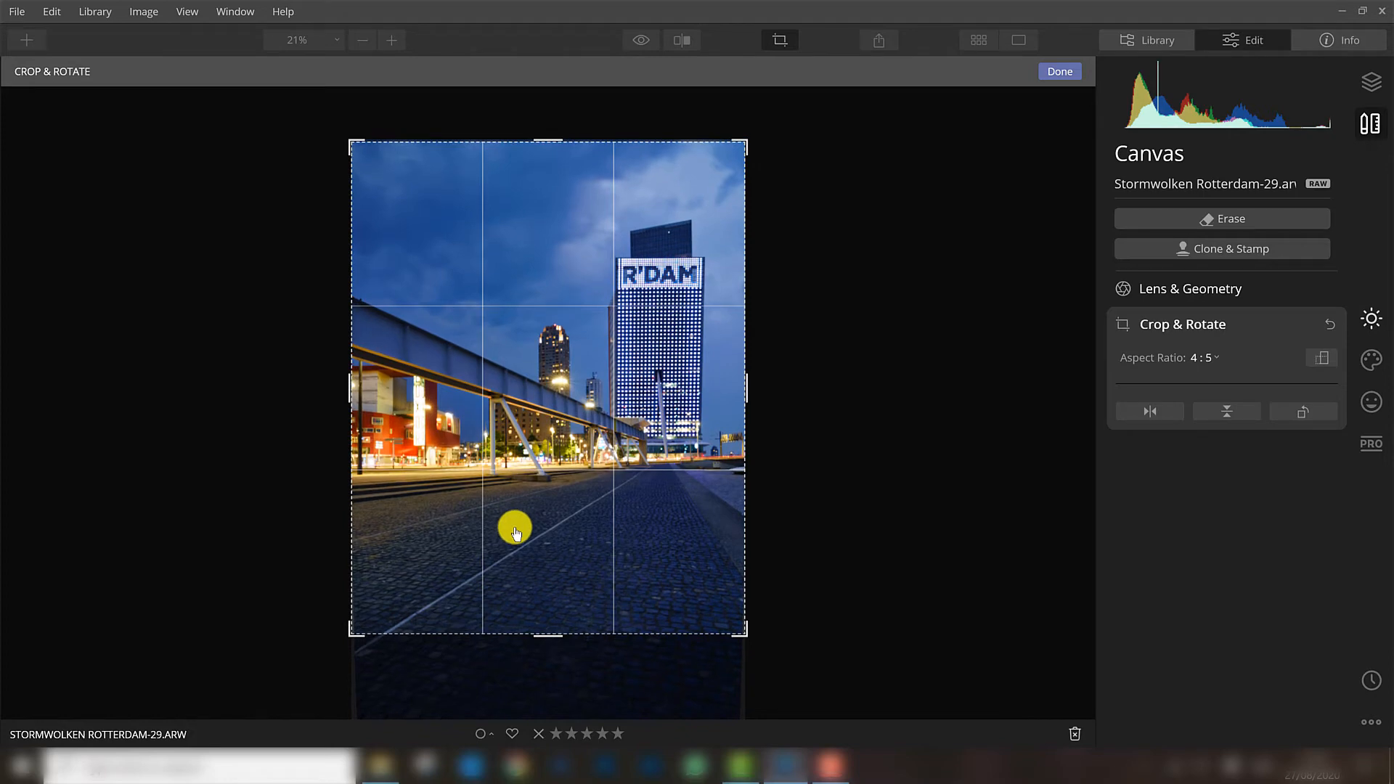
click(1060, 71)
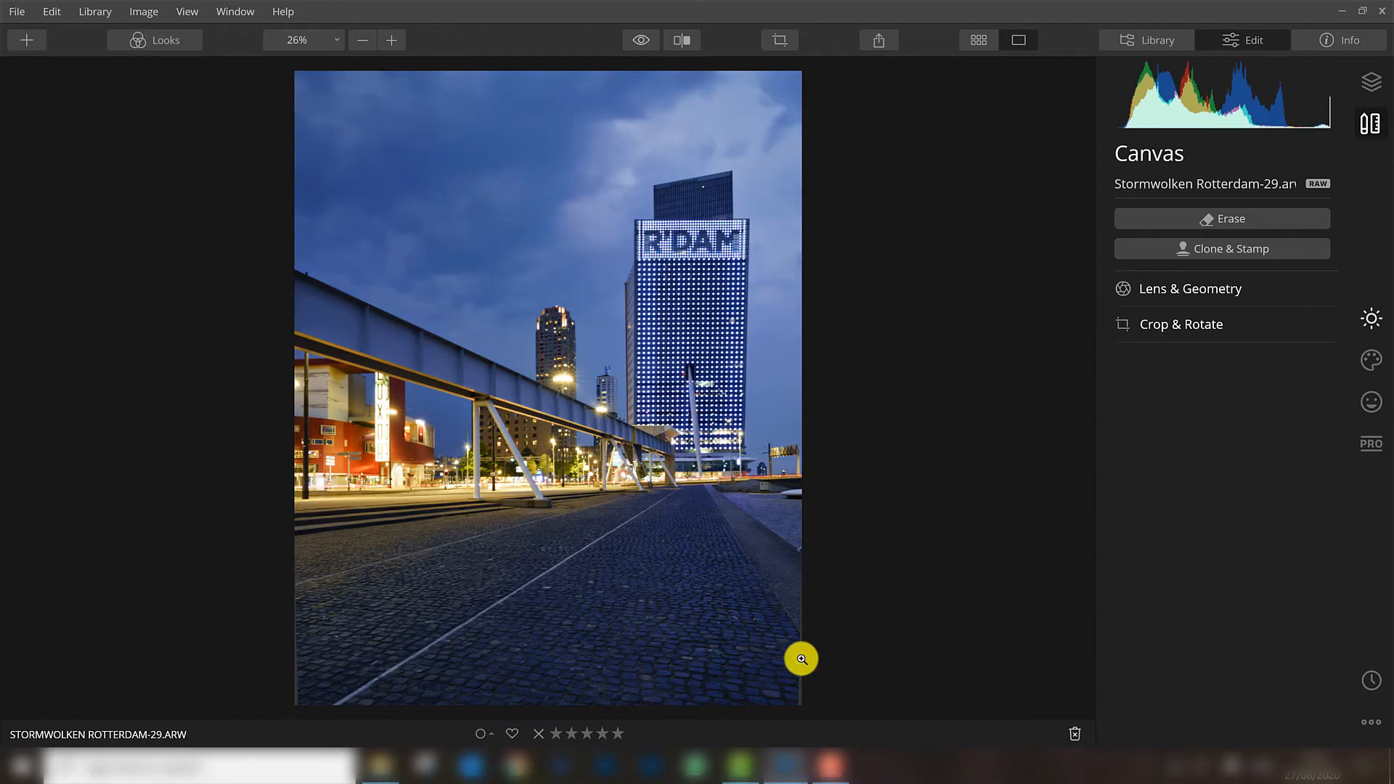
Step: Reopen the crop for adjustment and set its aspect ratio back to 4 : 5
click(1219, 325)
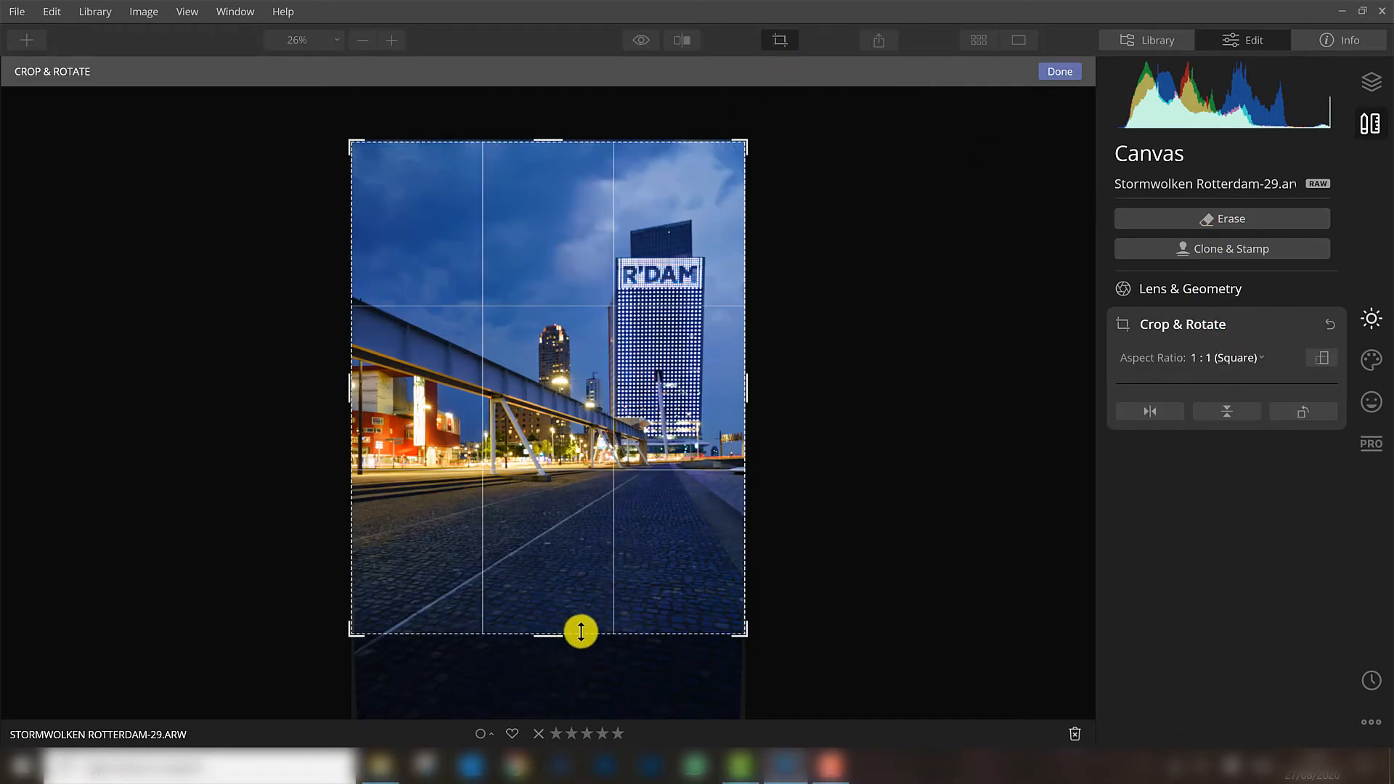
drag(731, 625, 733, 620)
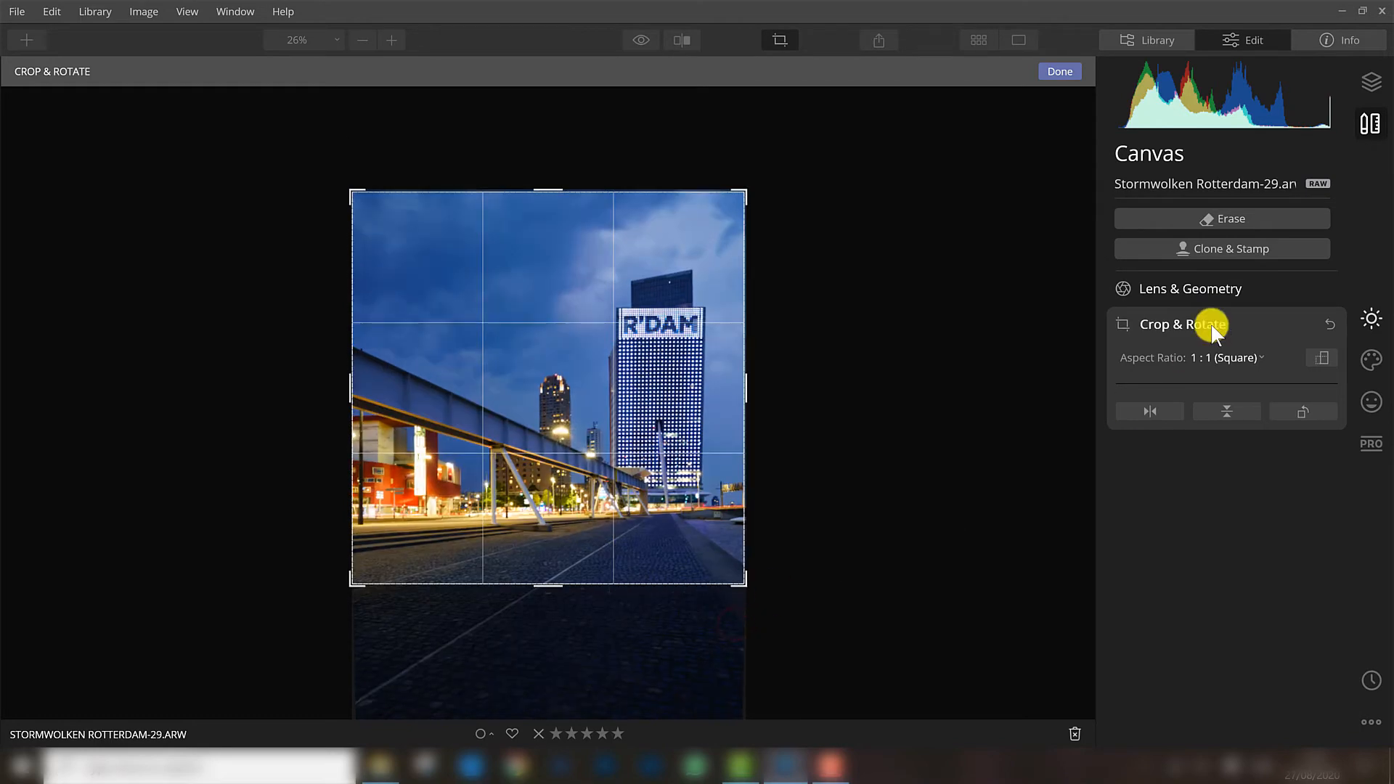
click(1230, 357)
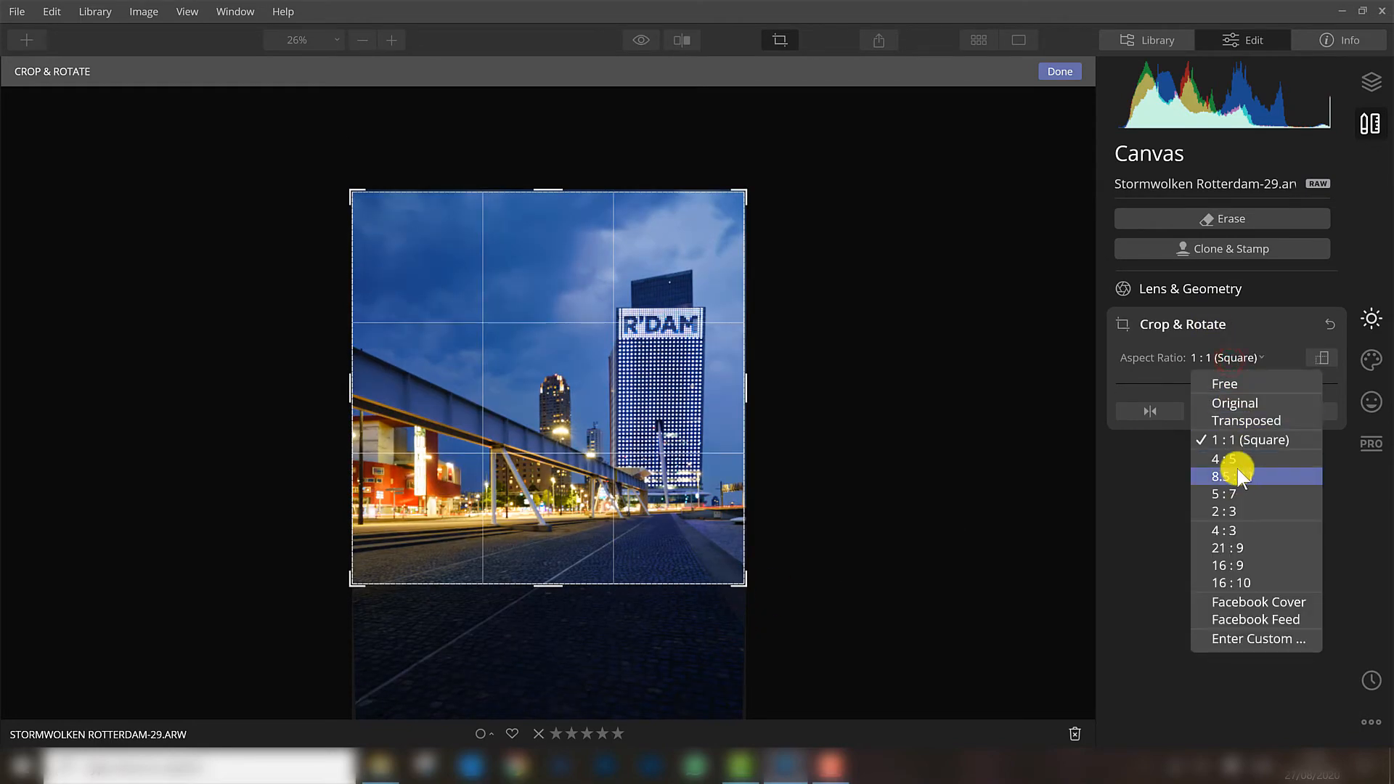
click(1235, 465)
Step: Tighten the 4 : 5 crop frame, reposition the photo inside it to exclude the dark side borders, and apply it
drag(604, 393, 599, 440)
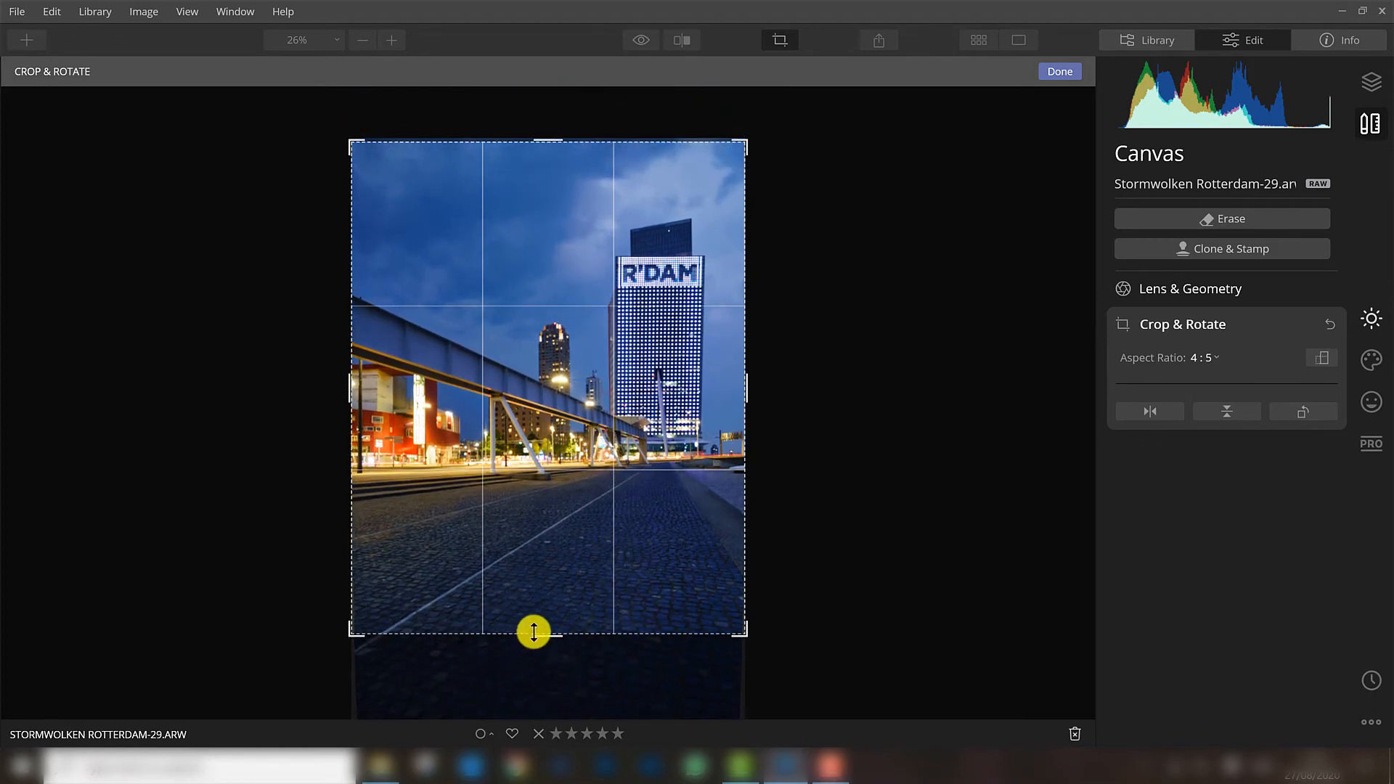
drag(532, 631, 535, 621)
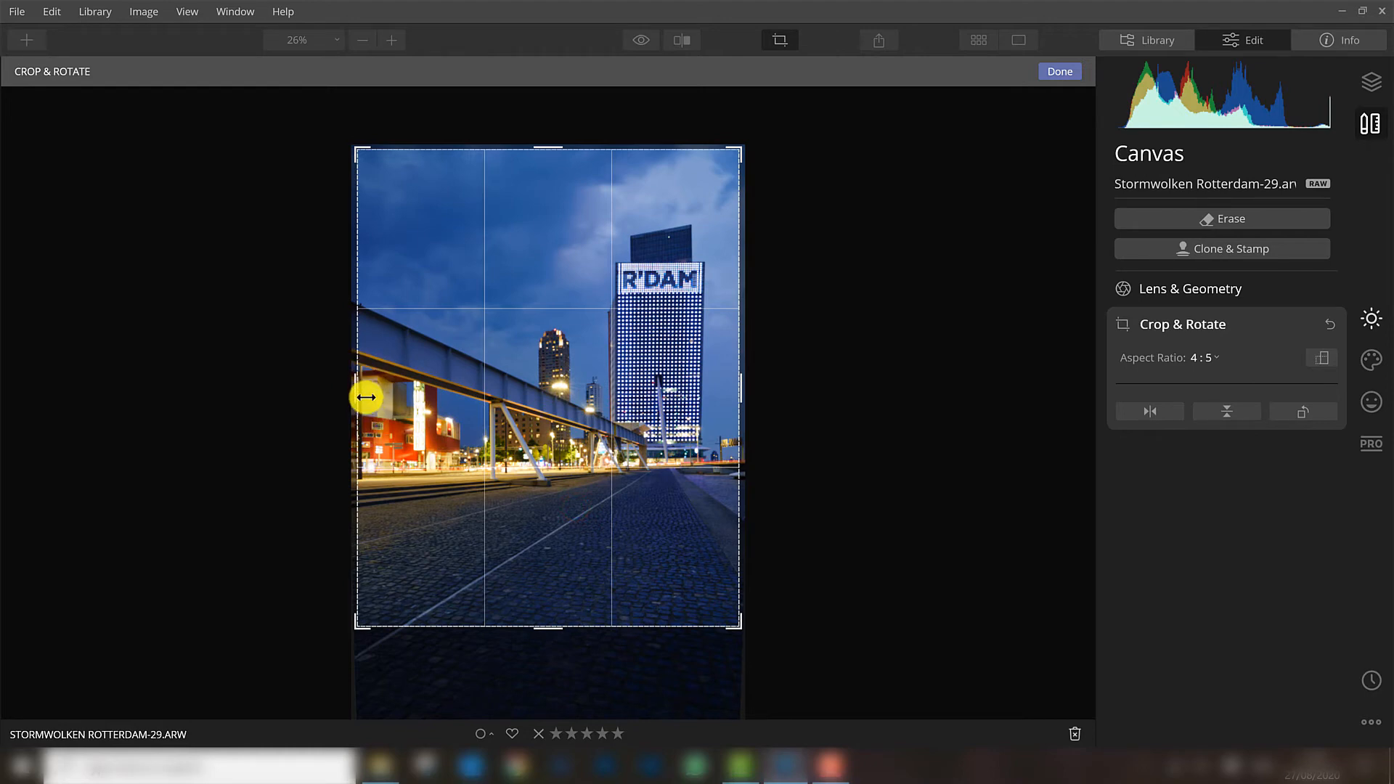
drag(533, 621, 533, 614)
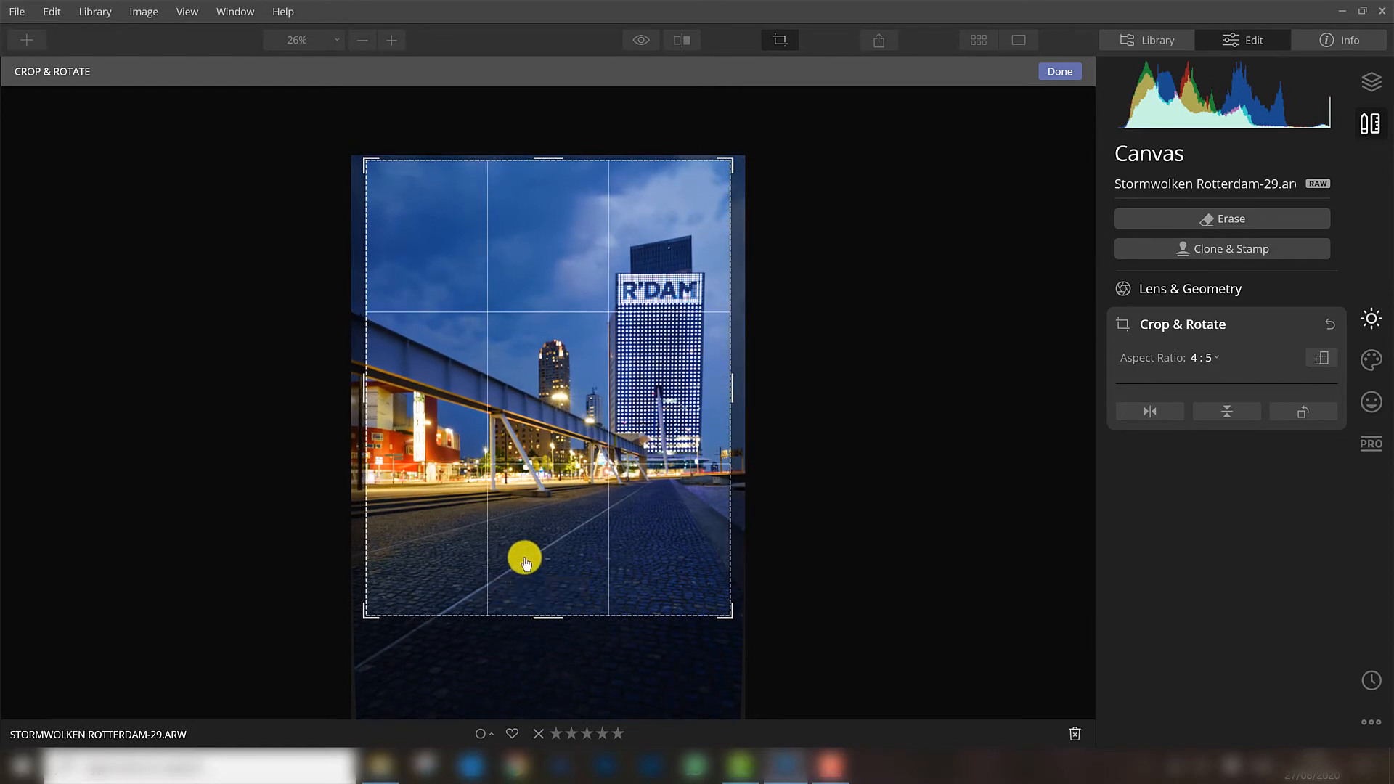
drag(544, 535, 535, 543)
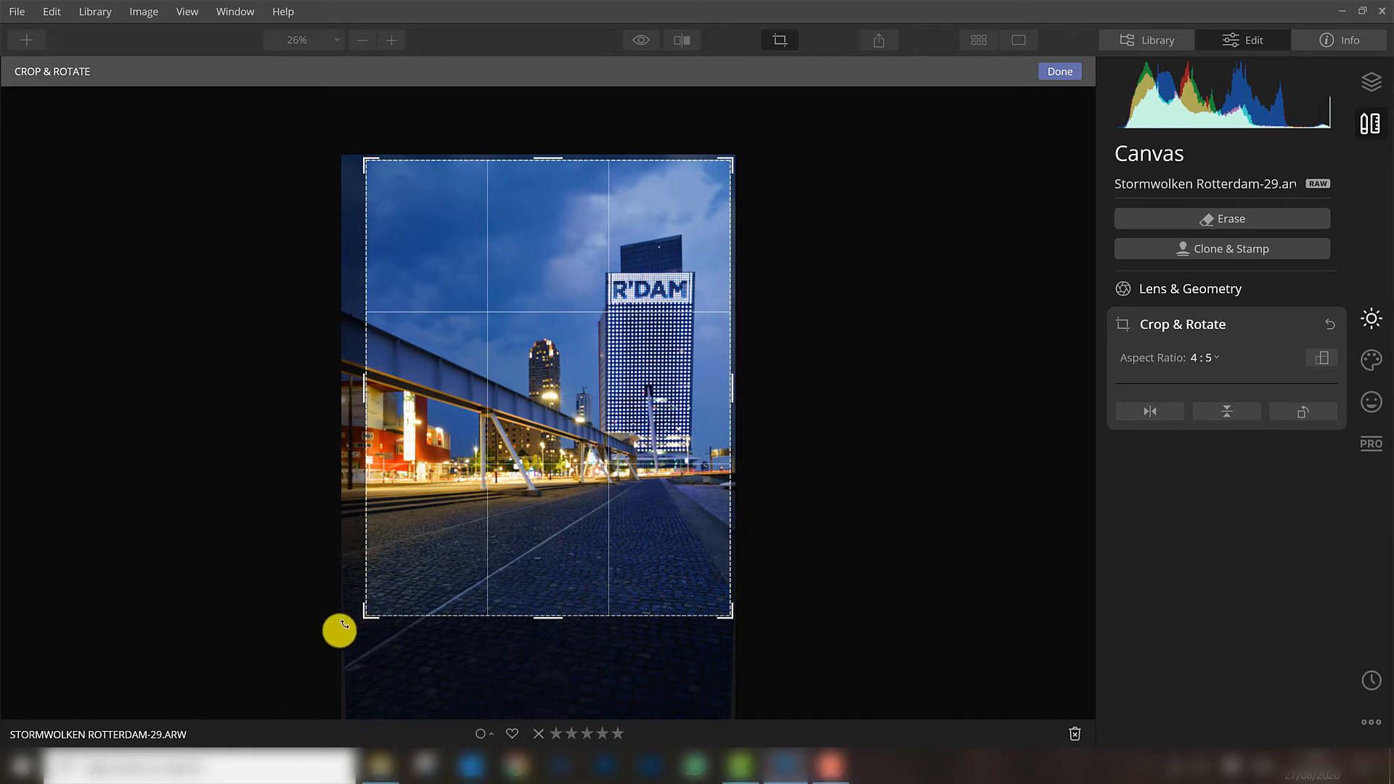
drag(369, 616, 365, 623)
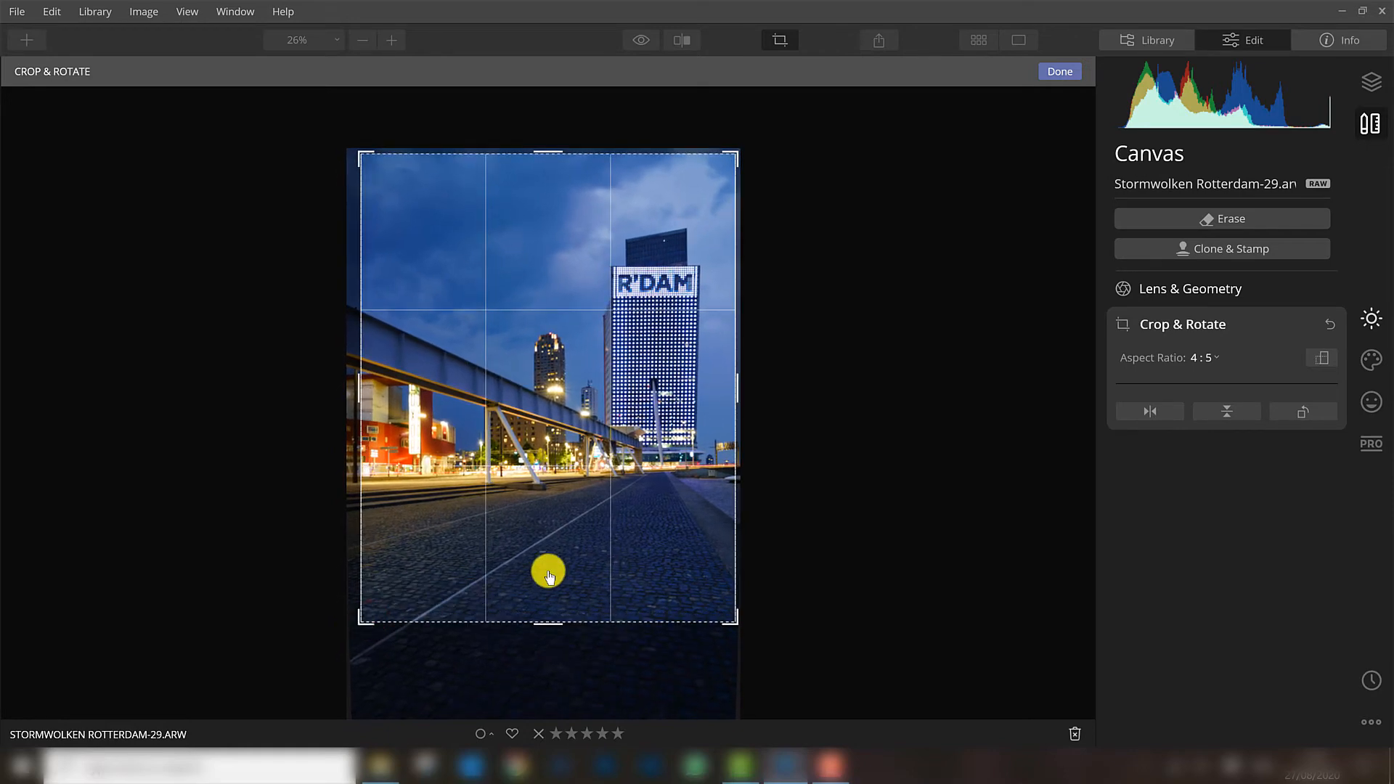
drag(549, 571, 551, 571)
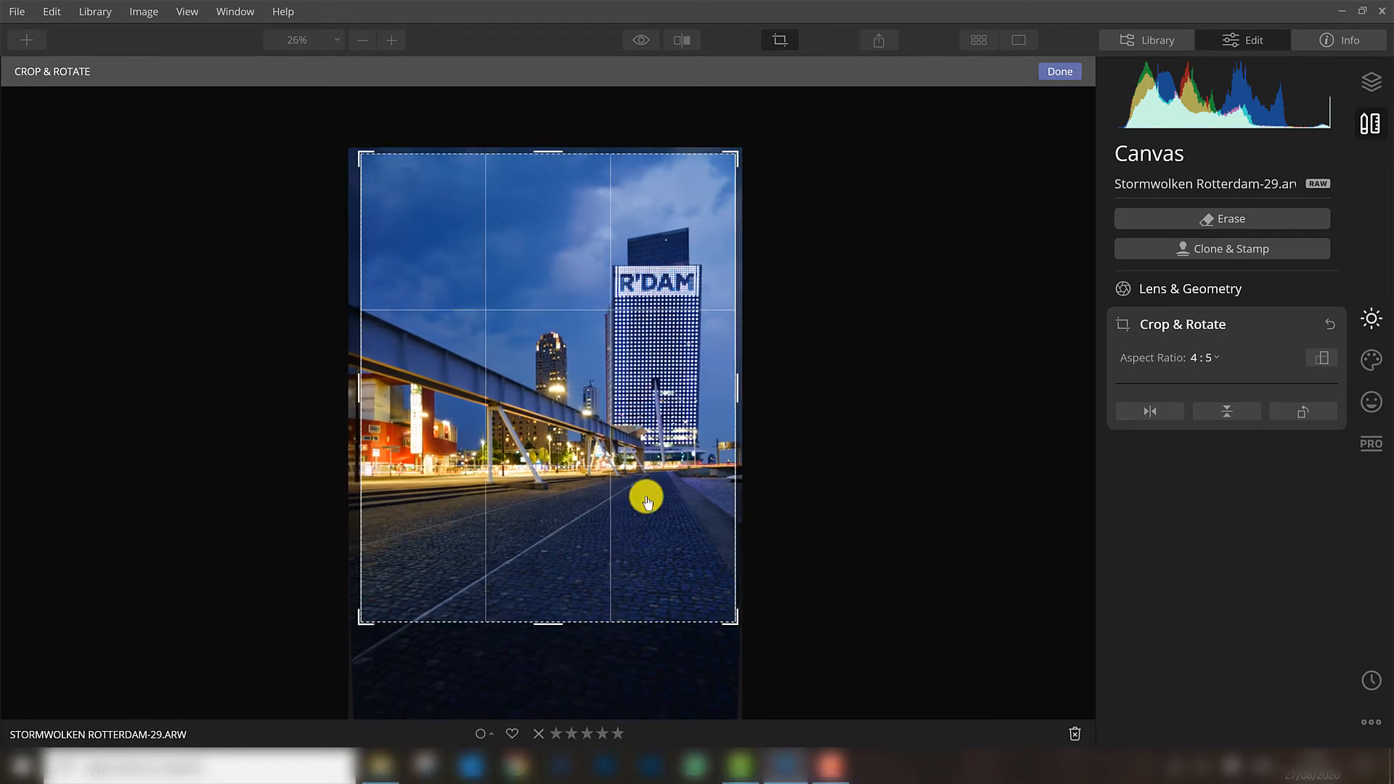
click(1064, 74)
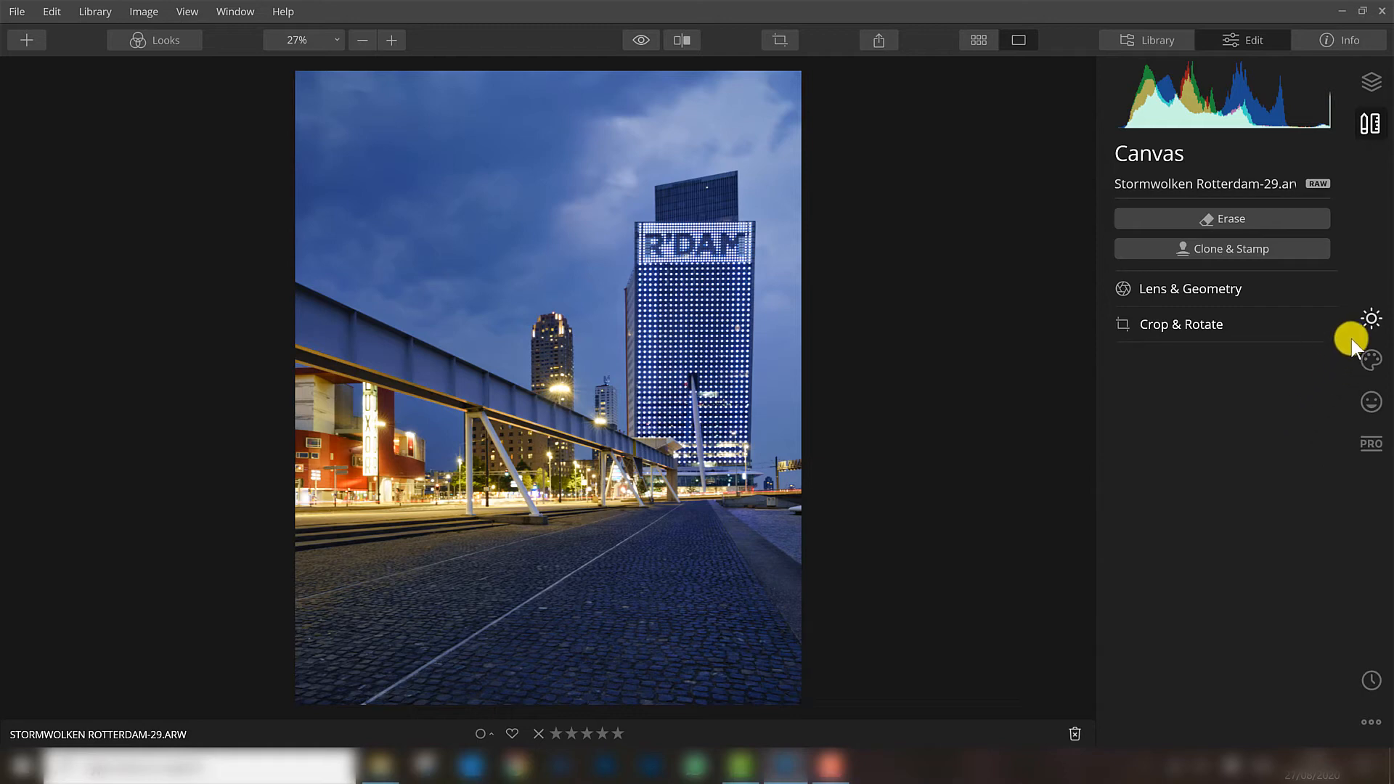
Step: Return to the Essentials Color settings and set the yellow Luminance to -26
click(1371, 361)
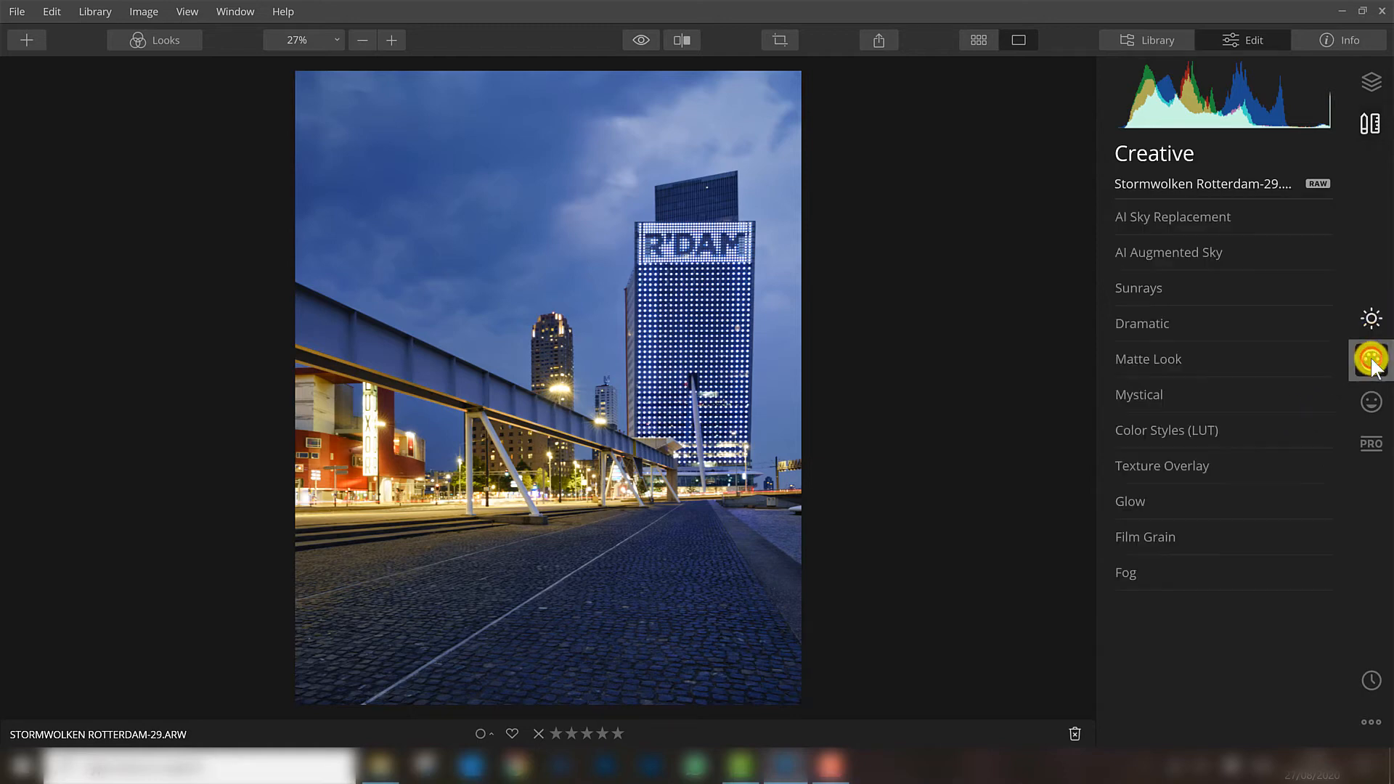
click(1371, 318)
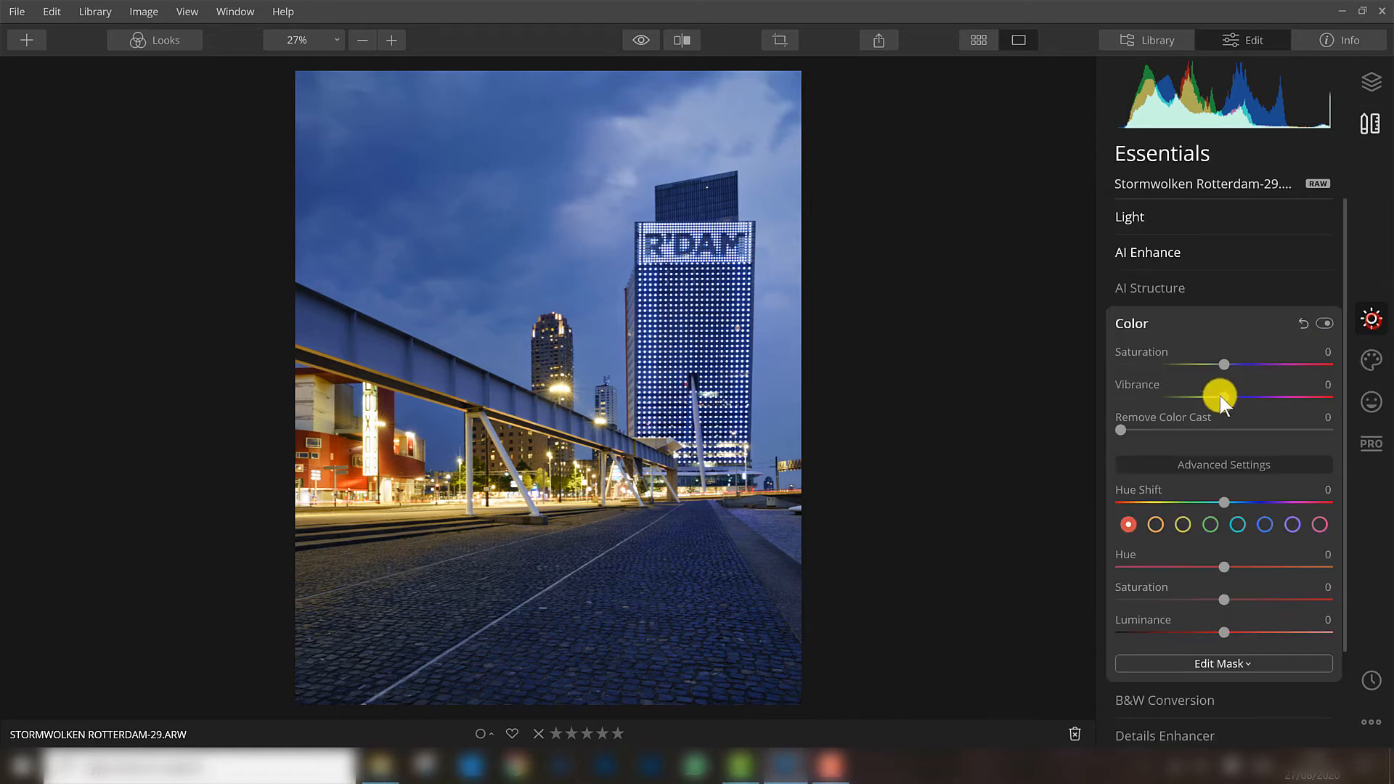
click(1182, 524)
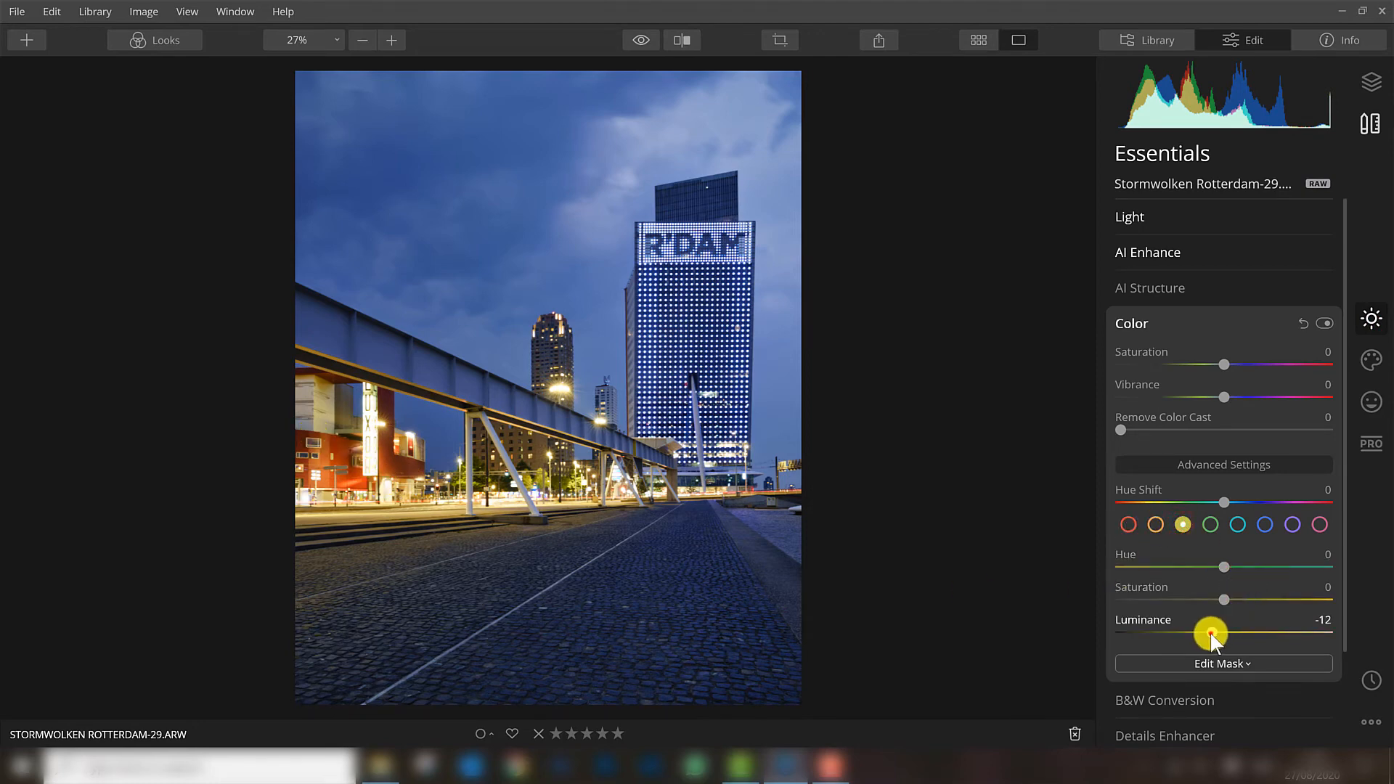
drag(1190, 635, 1198, 637)
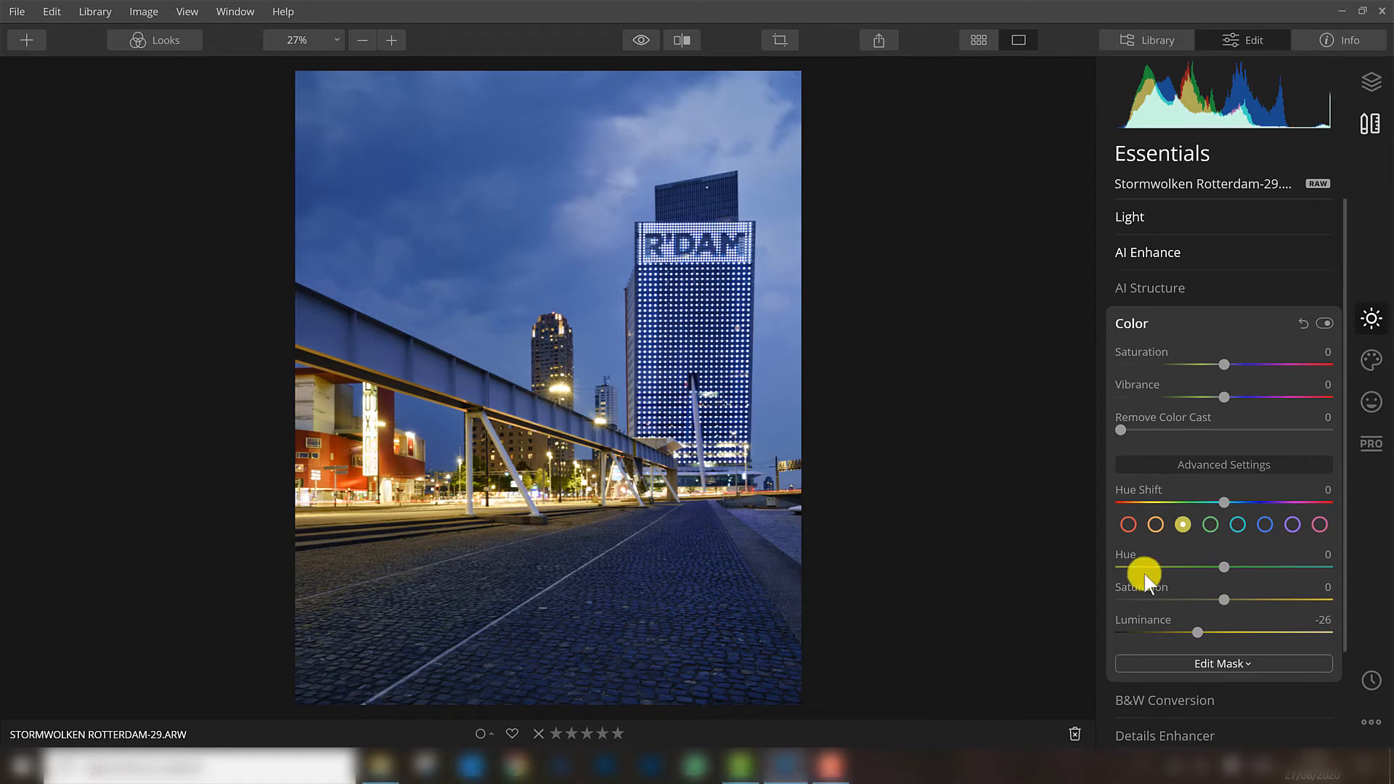
click(1144, 325)
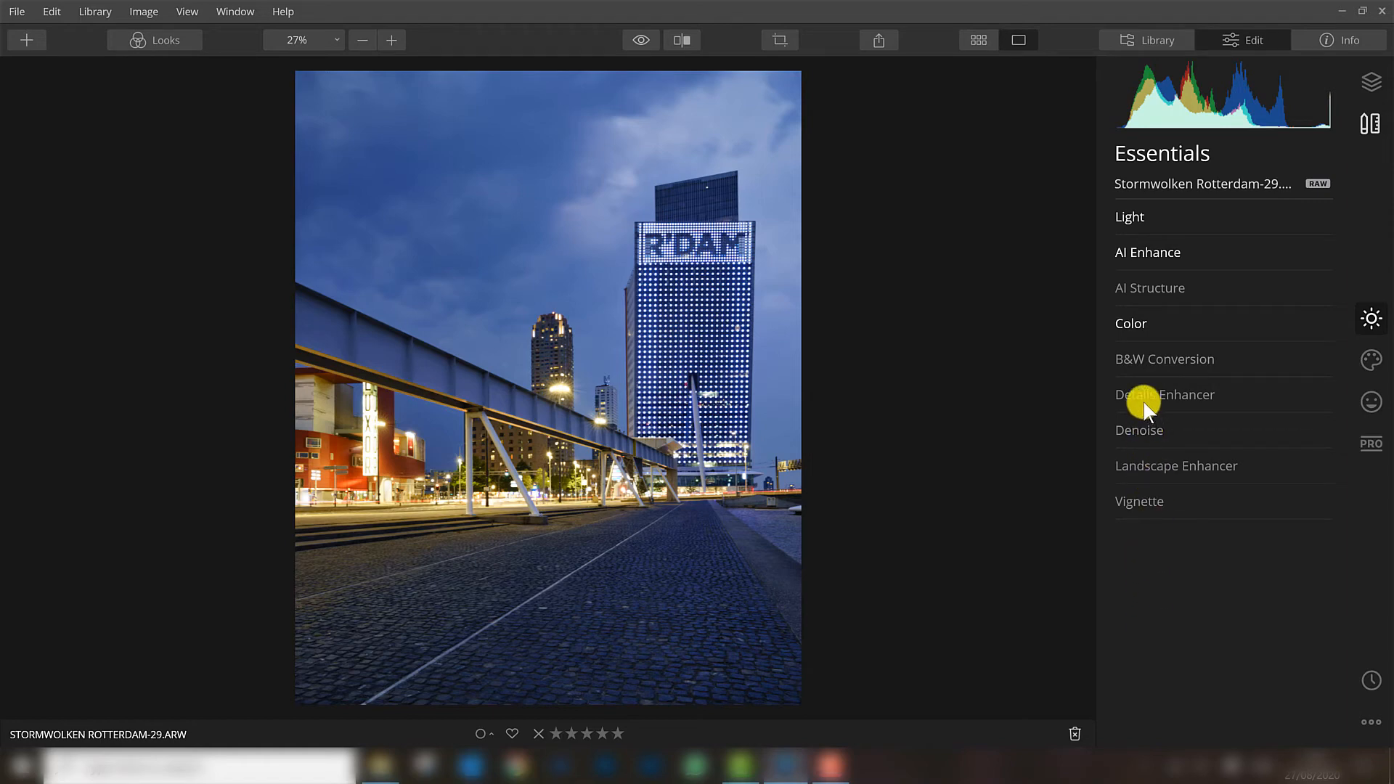
Step: Set the AI Structure Amount to 18
click(1140, 287)
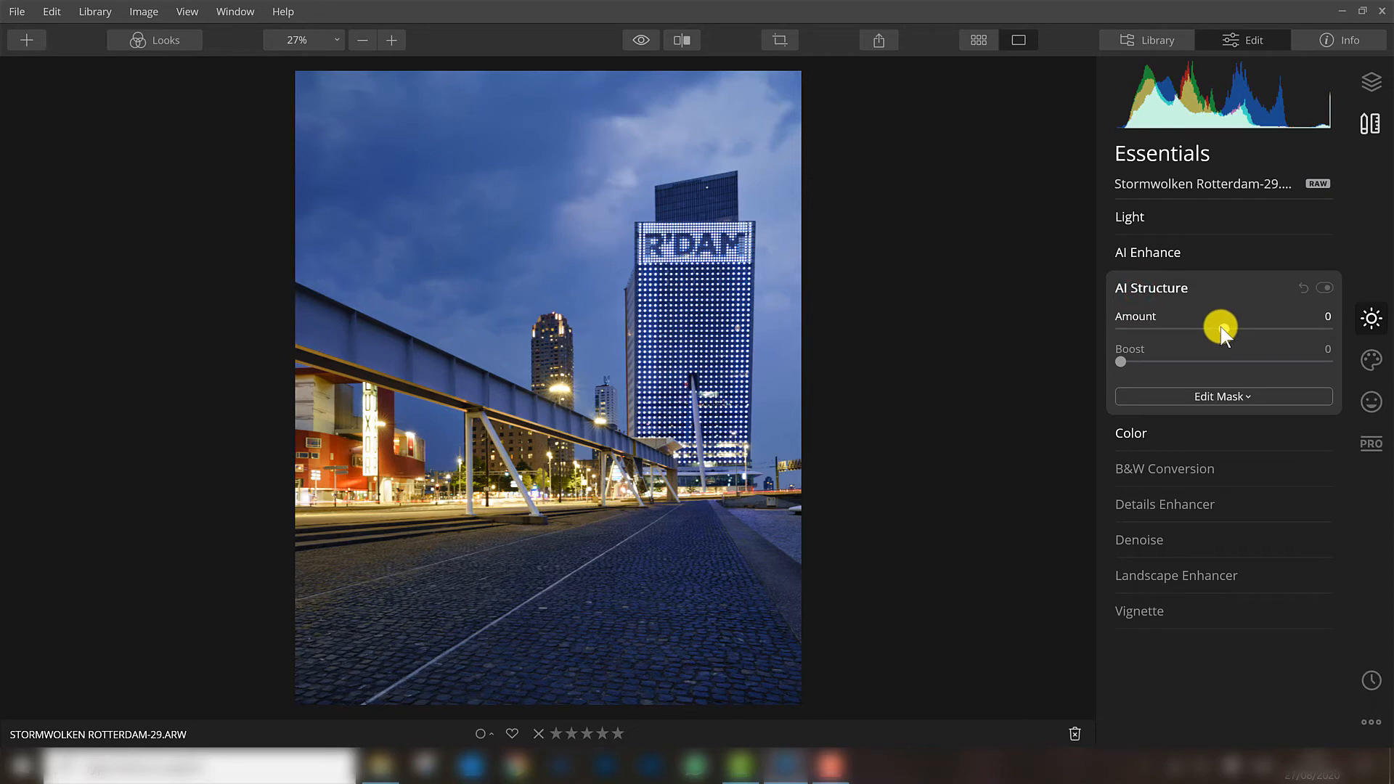
drag(1237, 327, 1240, 336)
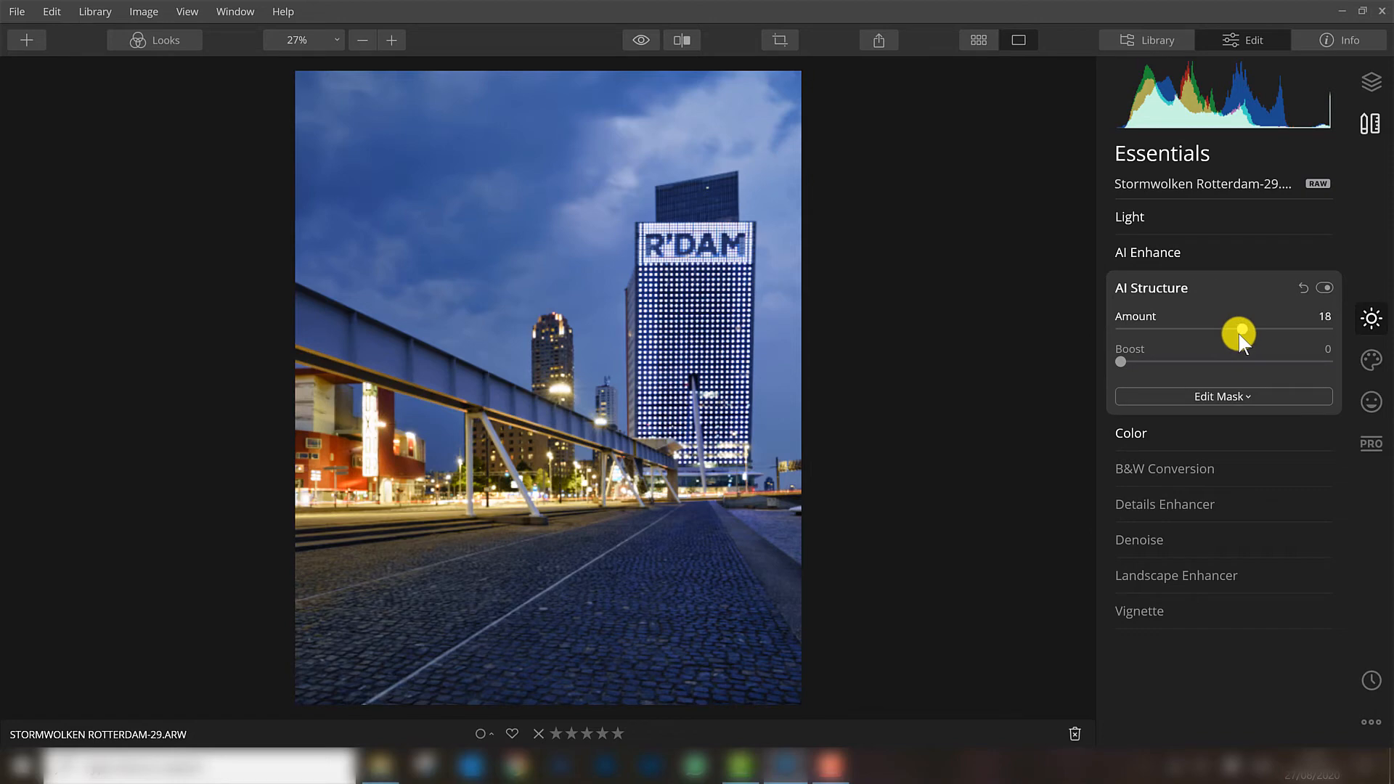
Step: Raise the AI Structure Amount to 21
drag(1241, 336, 1244, 339)
Step: Compare the photo with the AI Structure adjustment off and on, leave it enabled, and close its settings
click(1322, 287)
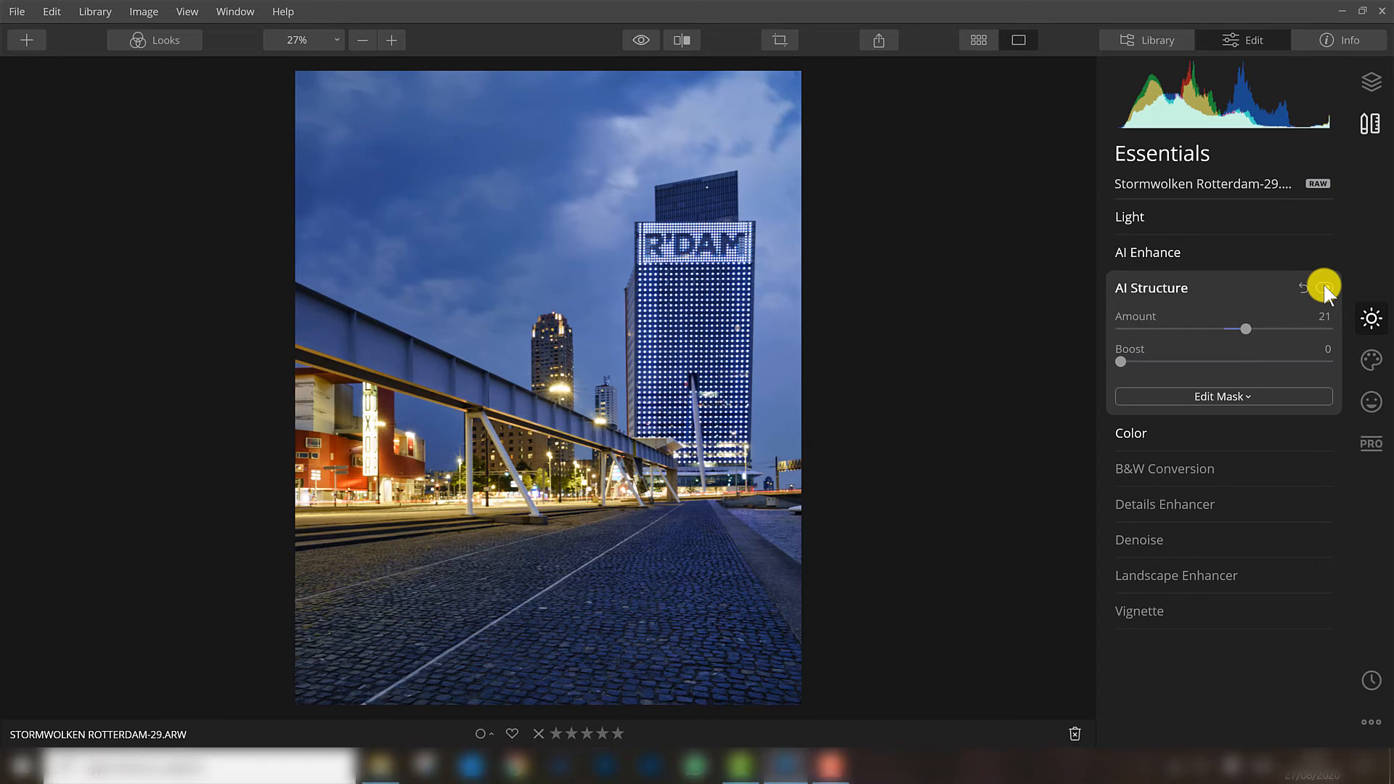
click(1323, 285)
click(1323, 284)
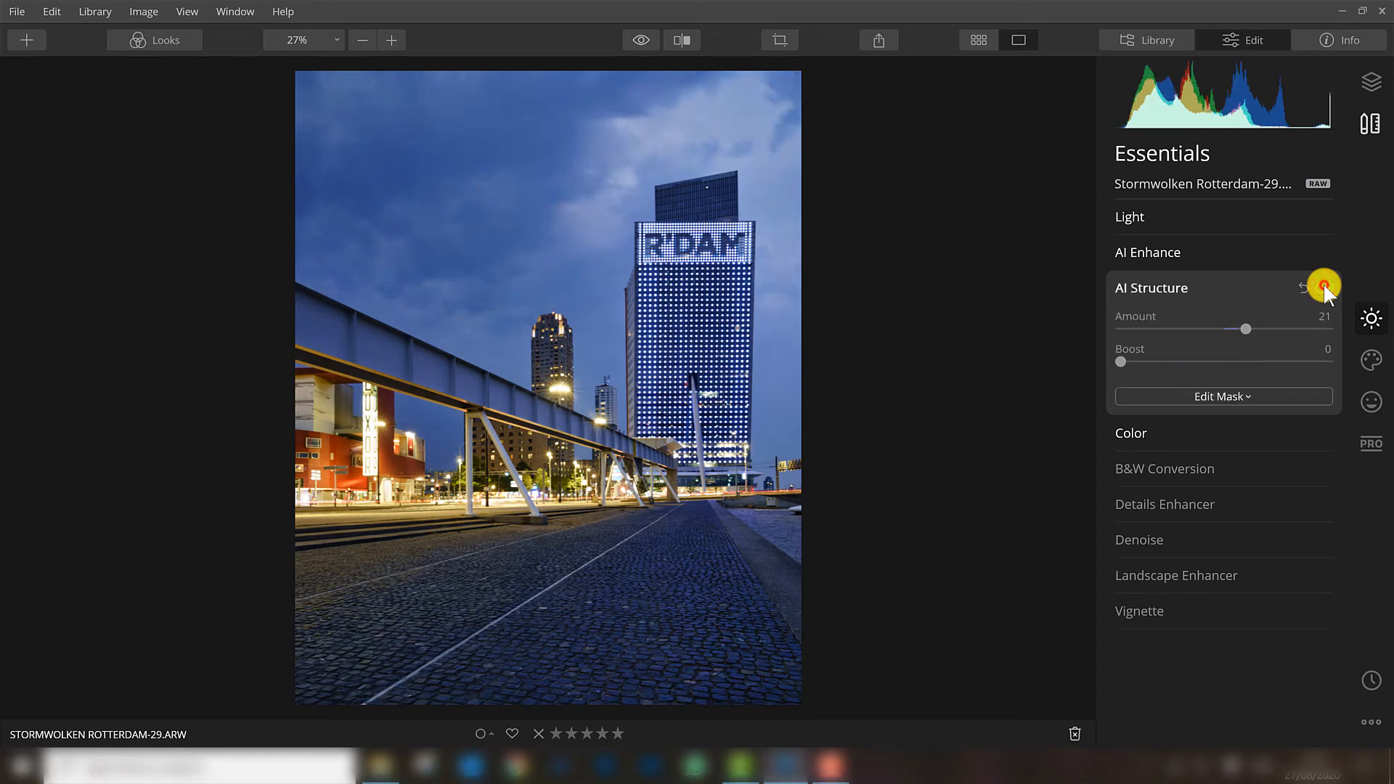
click(1323, 285)
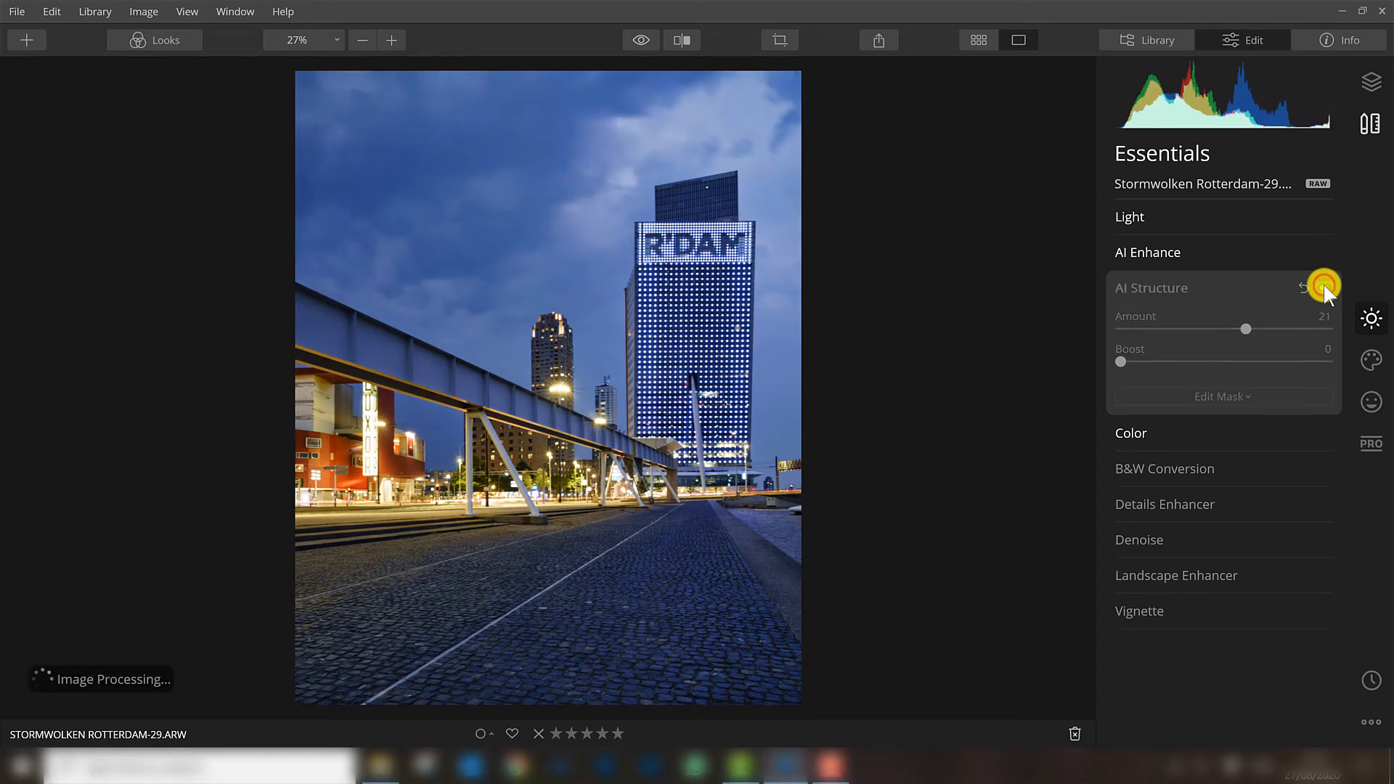
click(1323, 284)
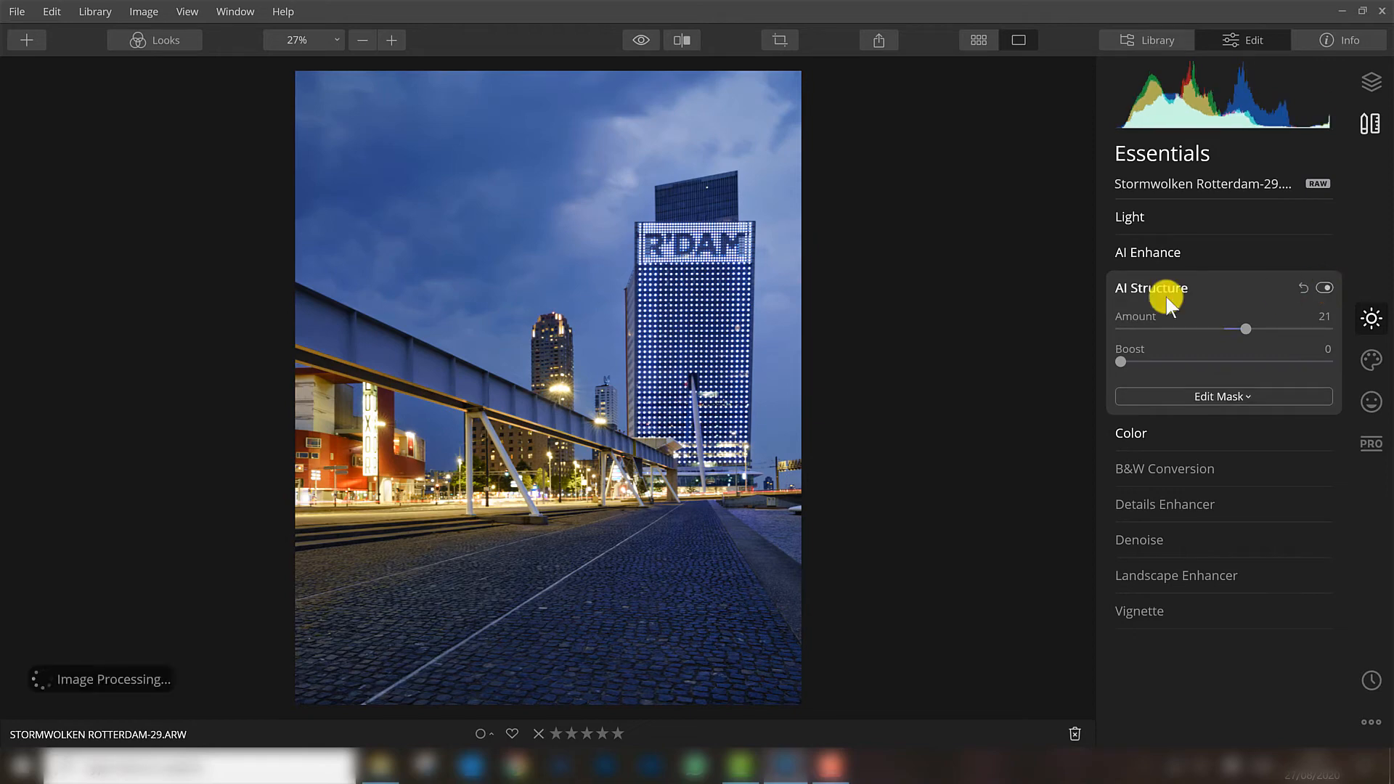
click(1322, 289)
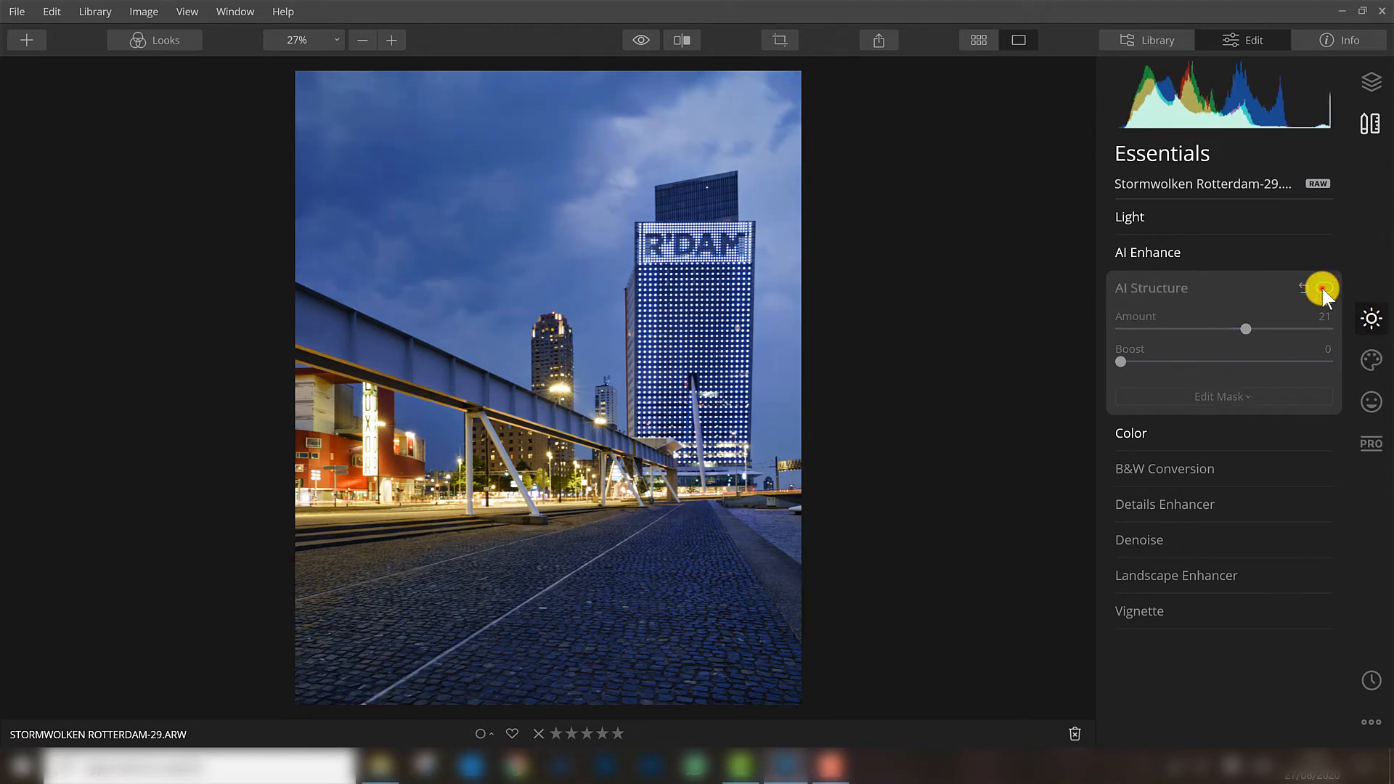
click(1322, 288)
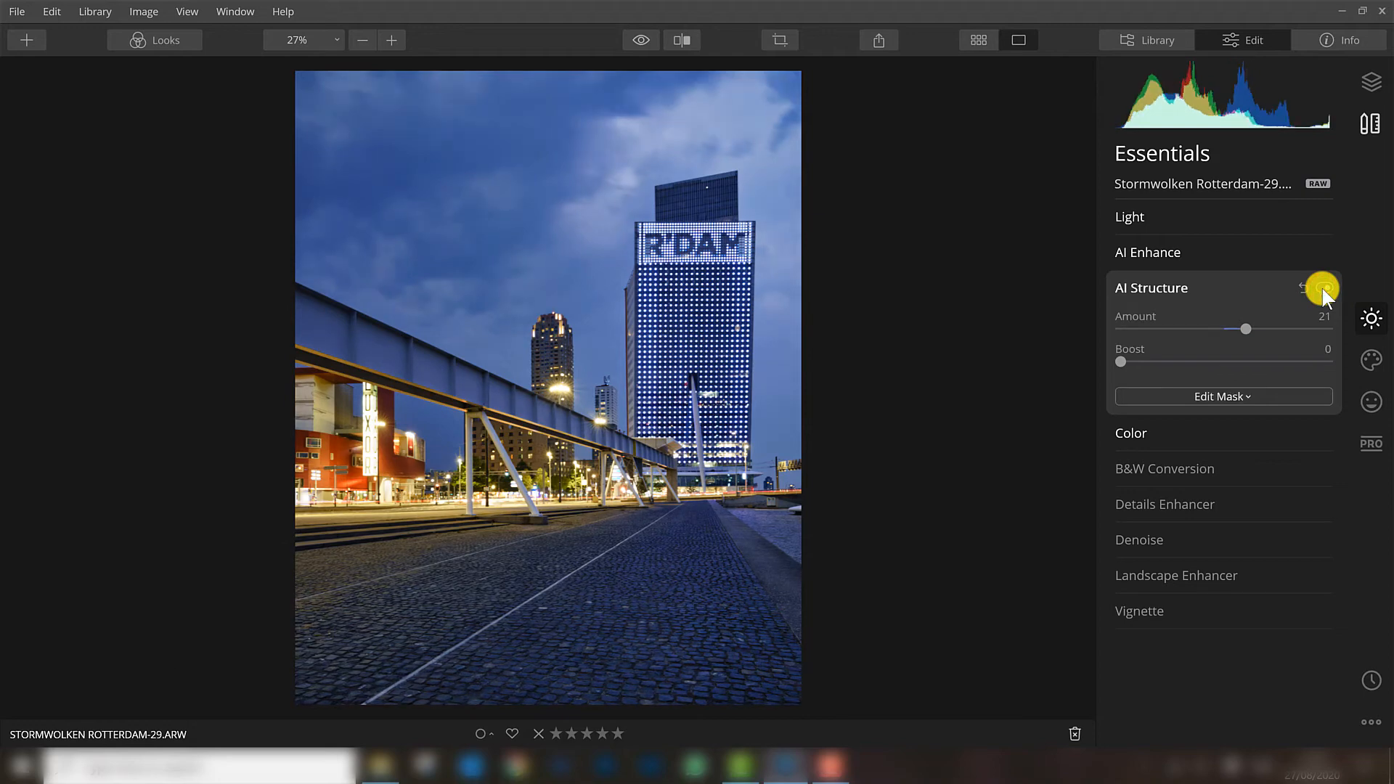
click(1321, 289)
click(1322, 289)
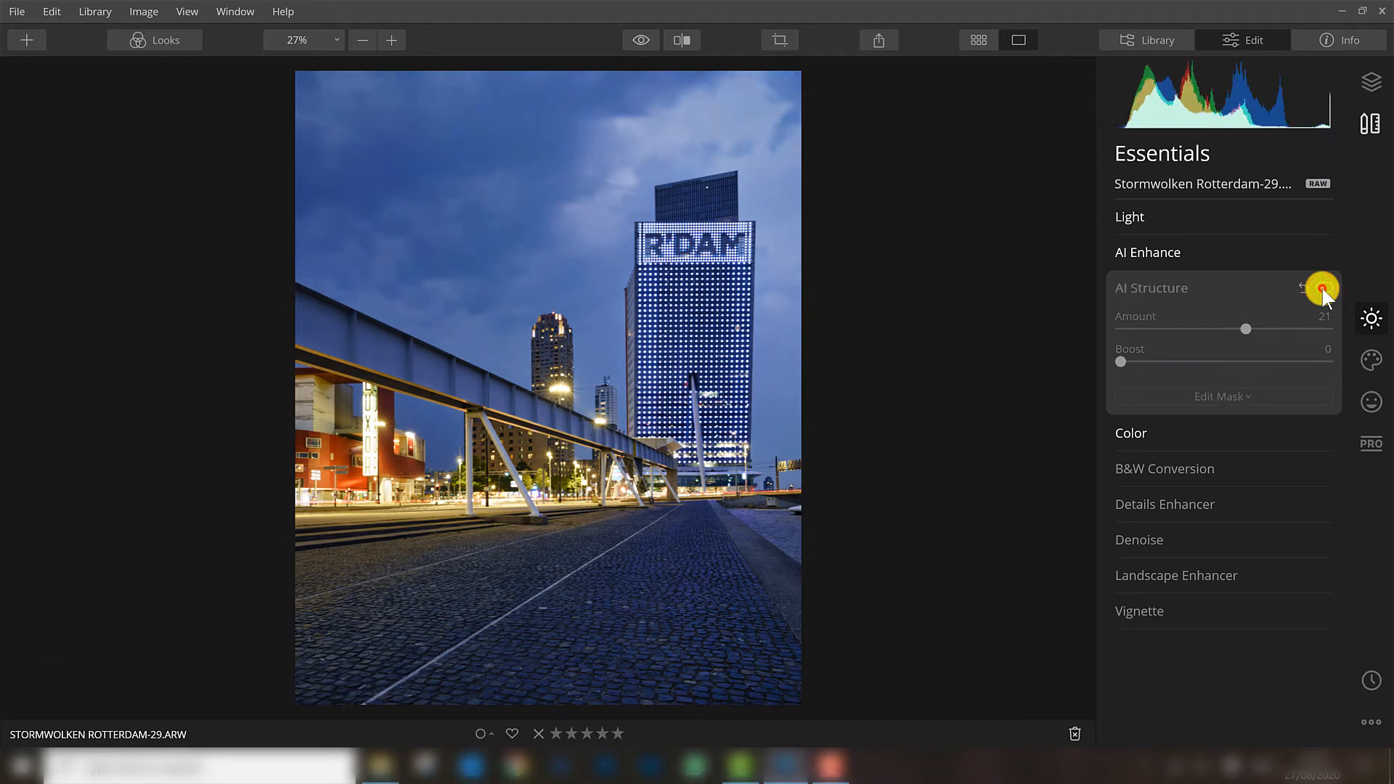
click(1322, 289)
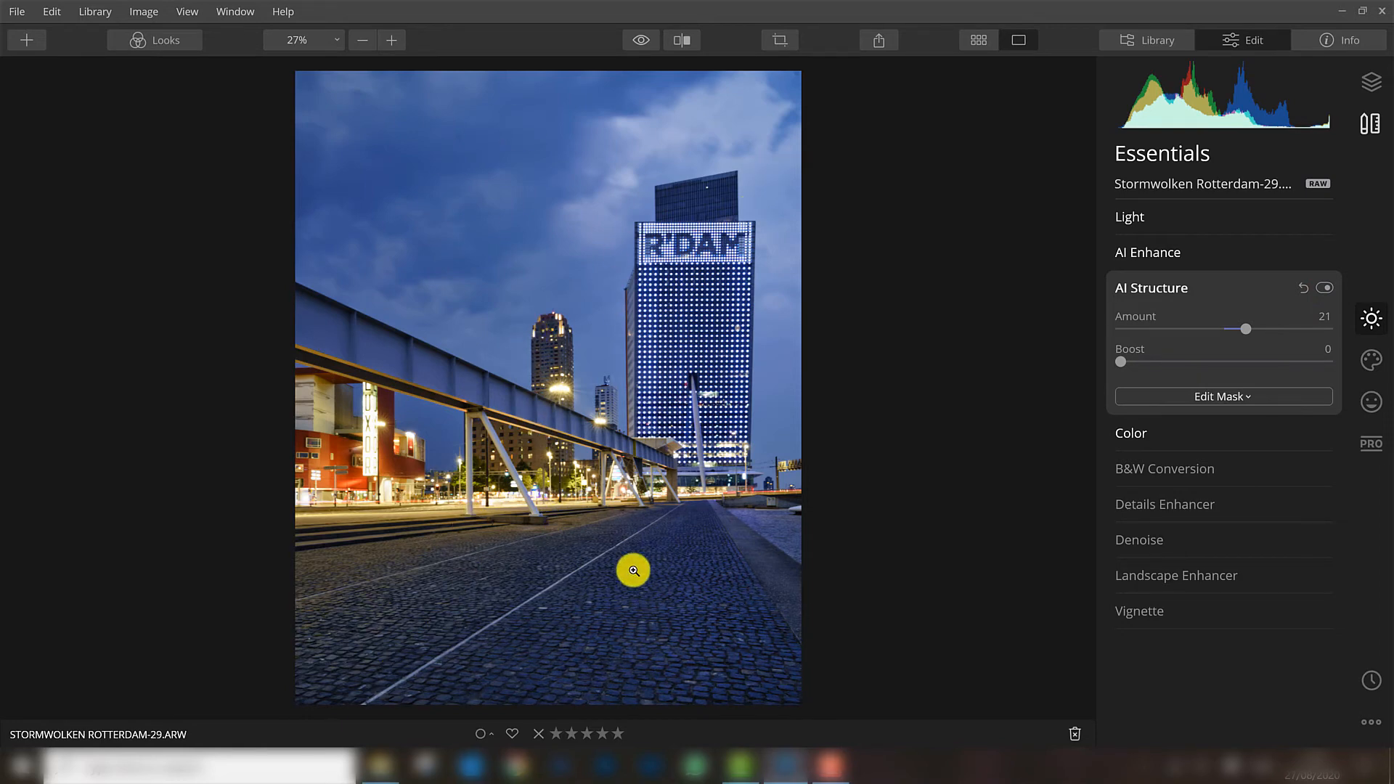
click(1150, 286)
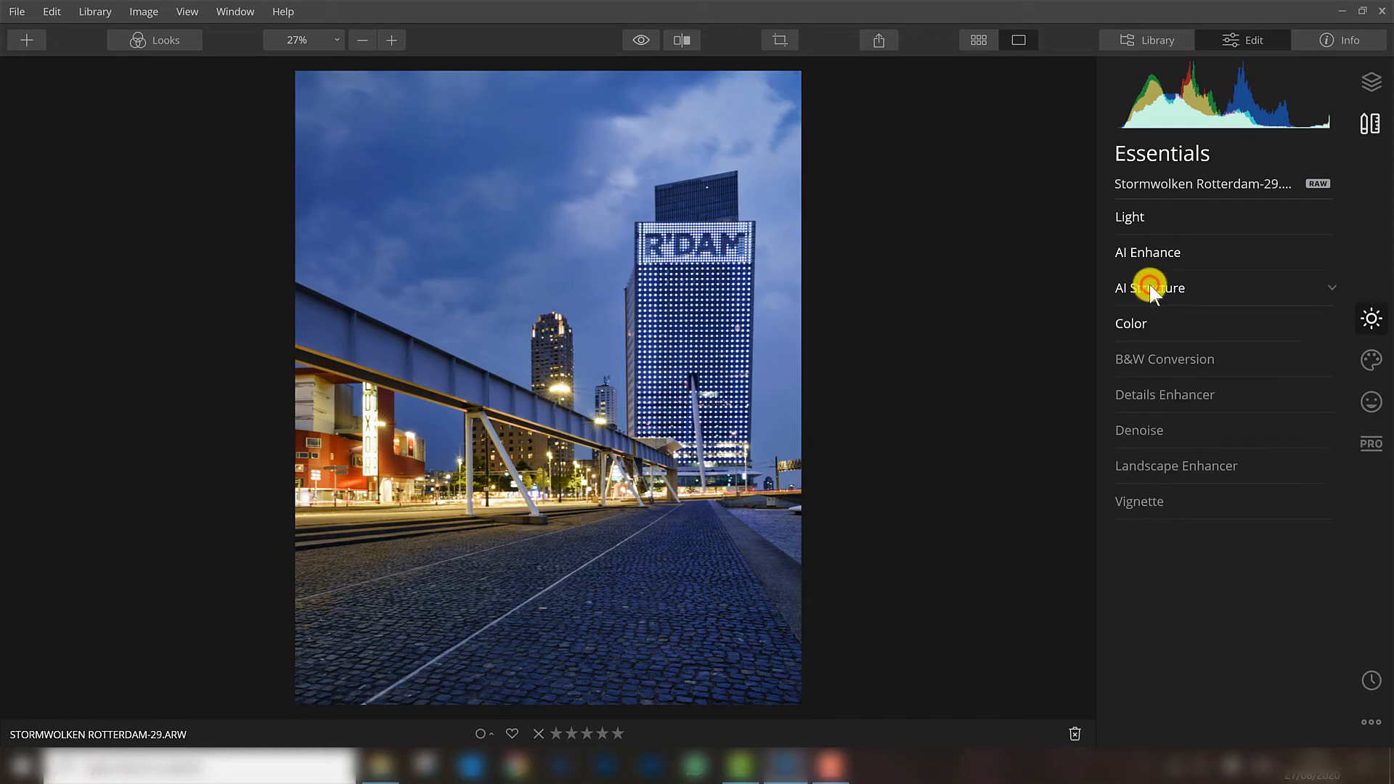
Step: Open the Details Enhancer settings and set Sharpen to 4
click(1153, 396)
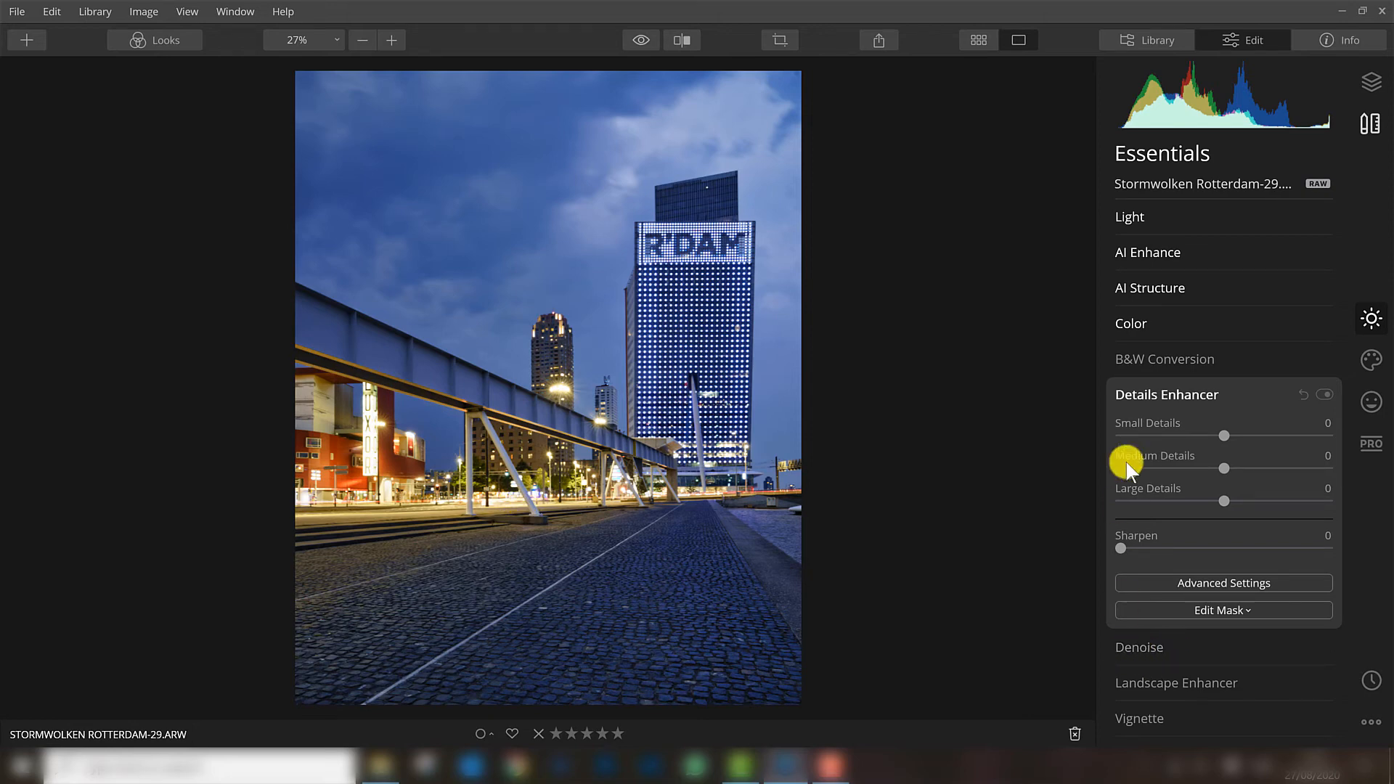
click(1136, 653)
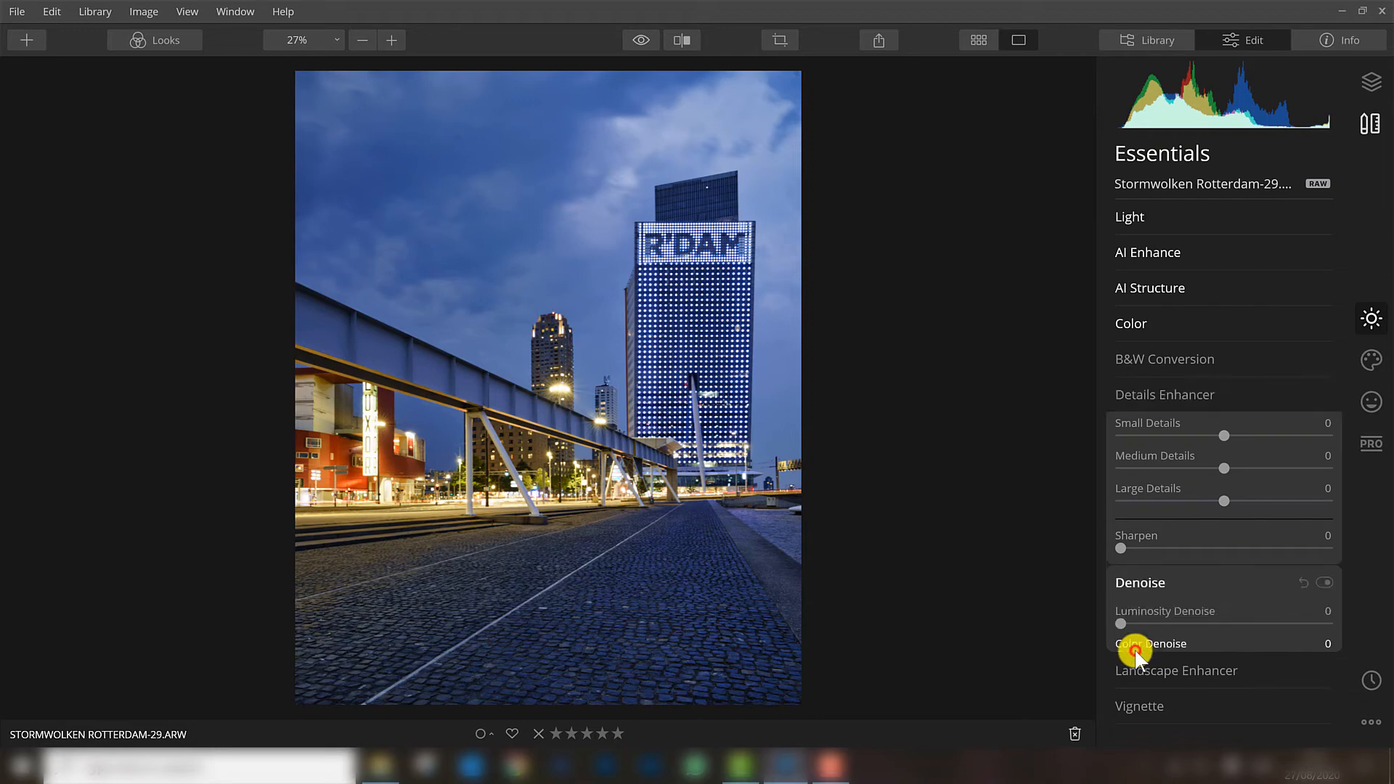
click(1135, 399)
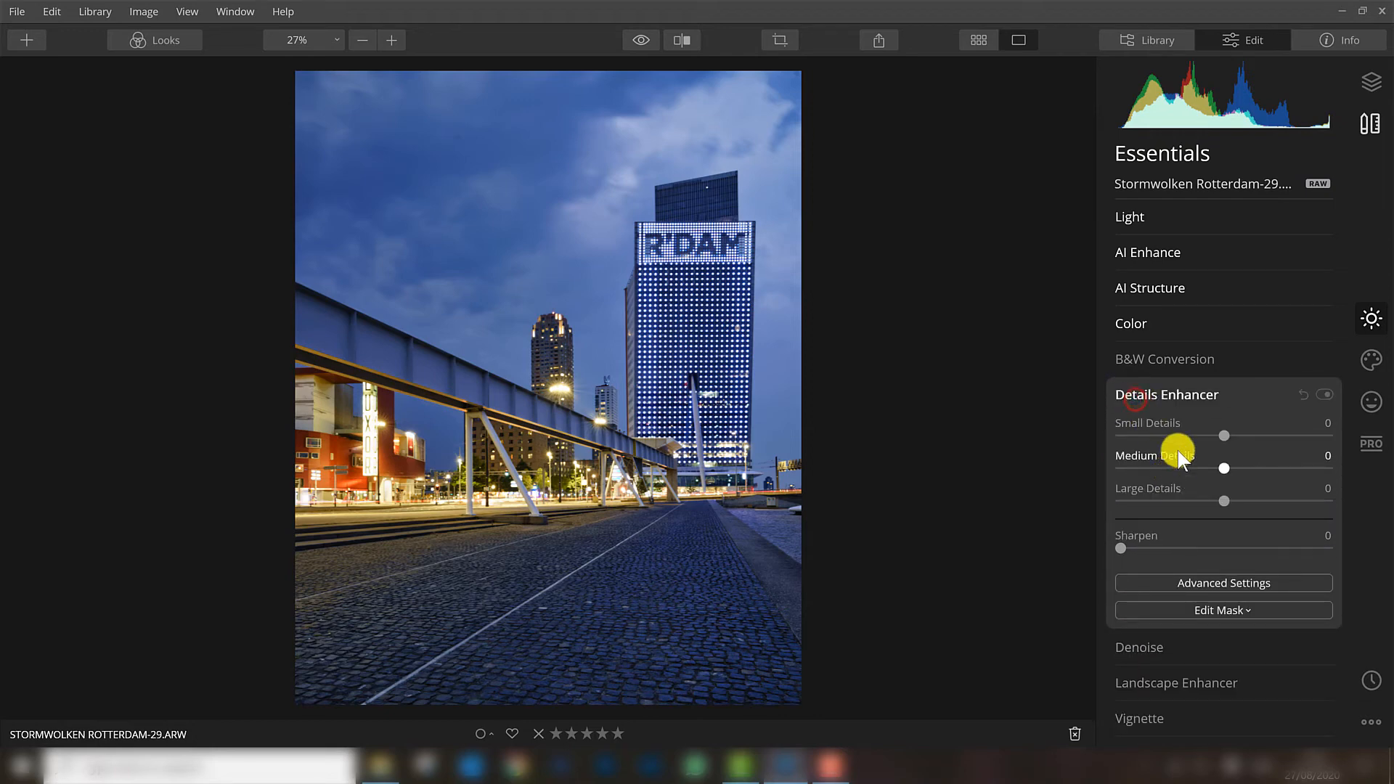
click(1162, 399)
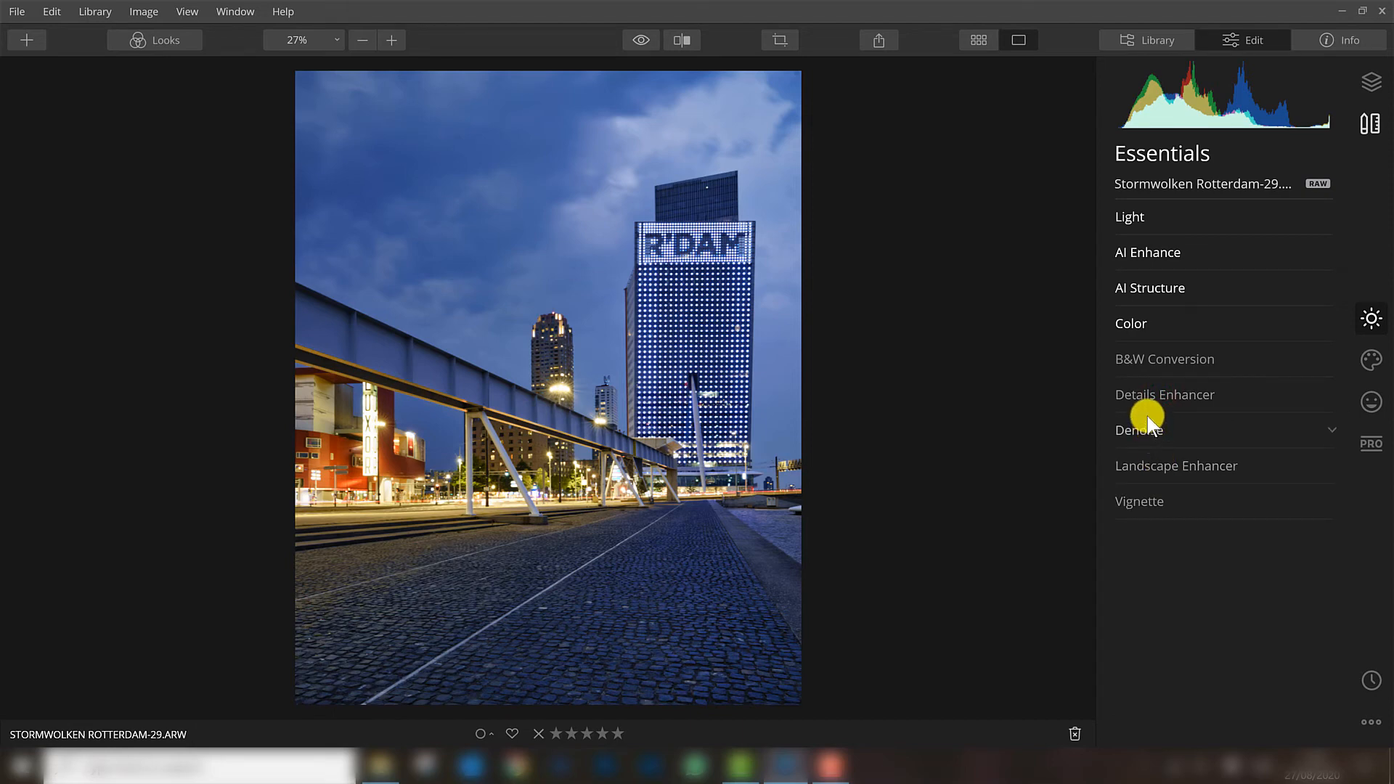
click(1142, 396)
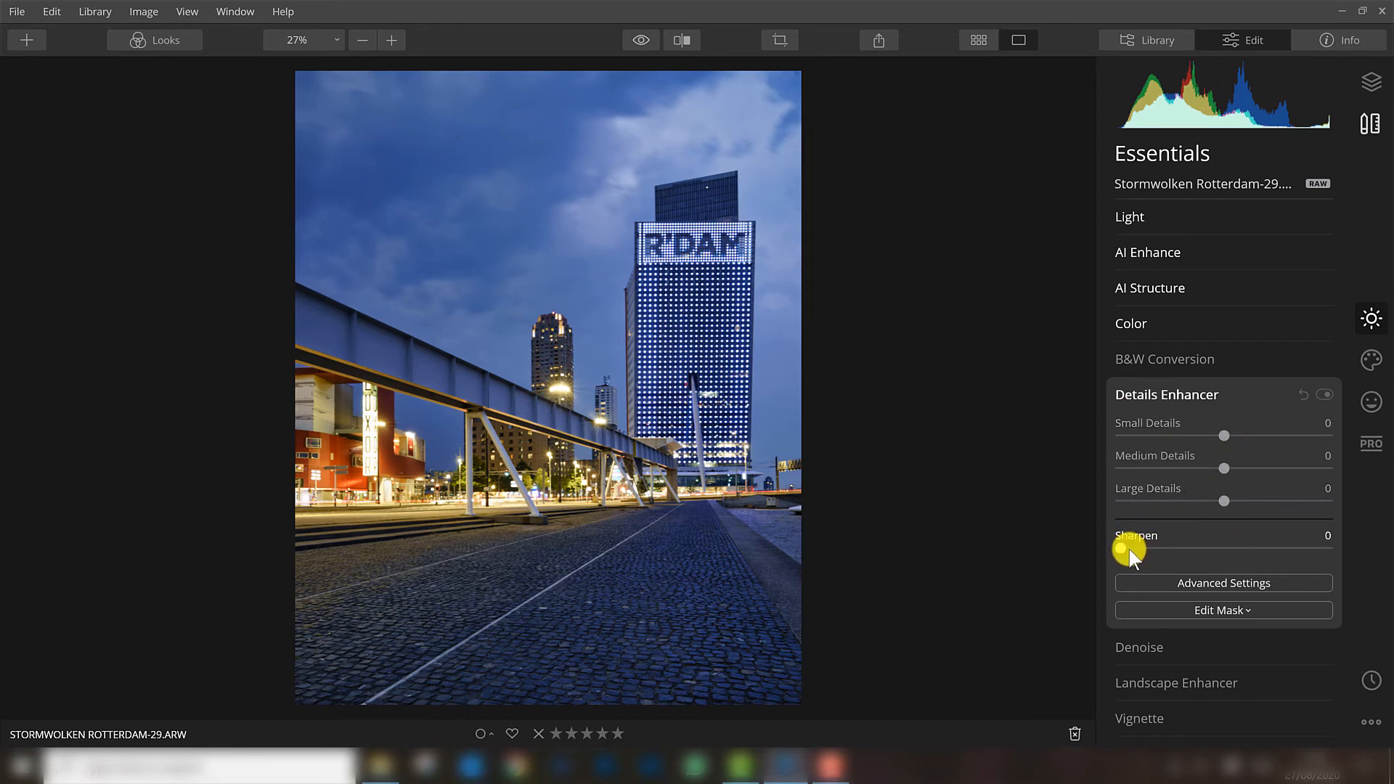
drag(1122, 549, 1127, 548)
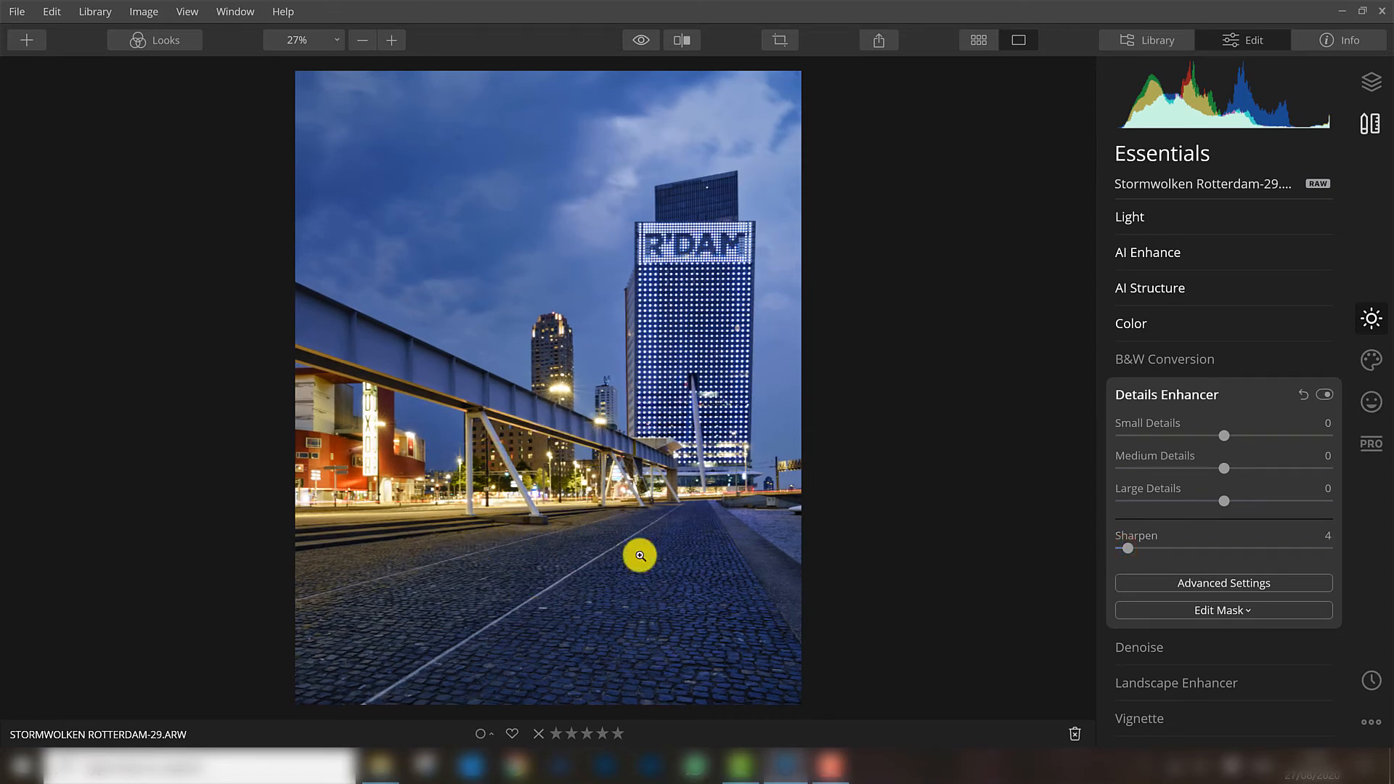
Step: Set the Details Enhancer Sharpen to 12, judging the bridge, cobblestones and buildings at 100% magnification, and return to the full photo
click(474, 557)
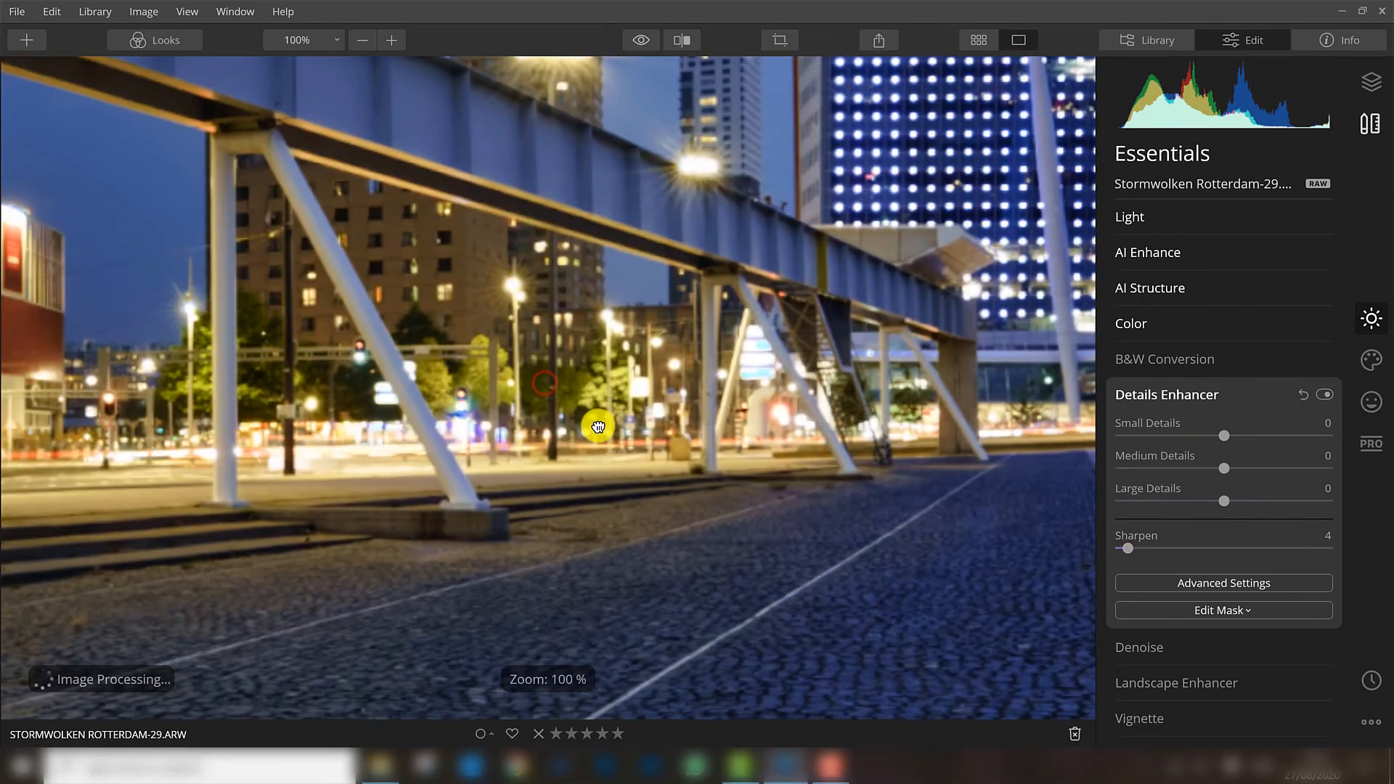
drag(598, 426, 438, 434)
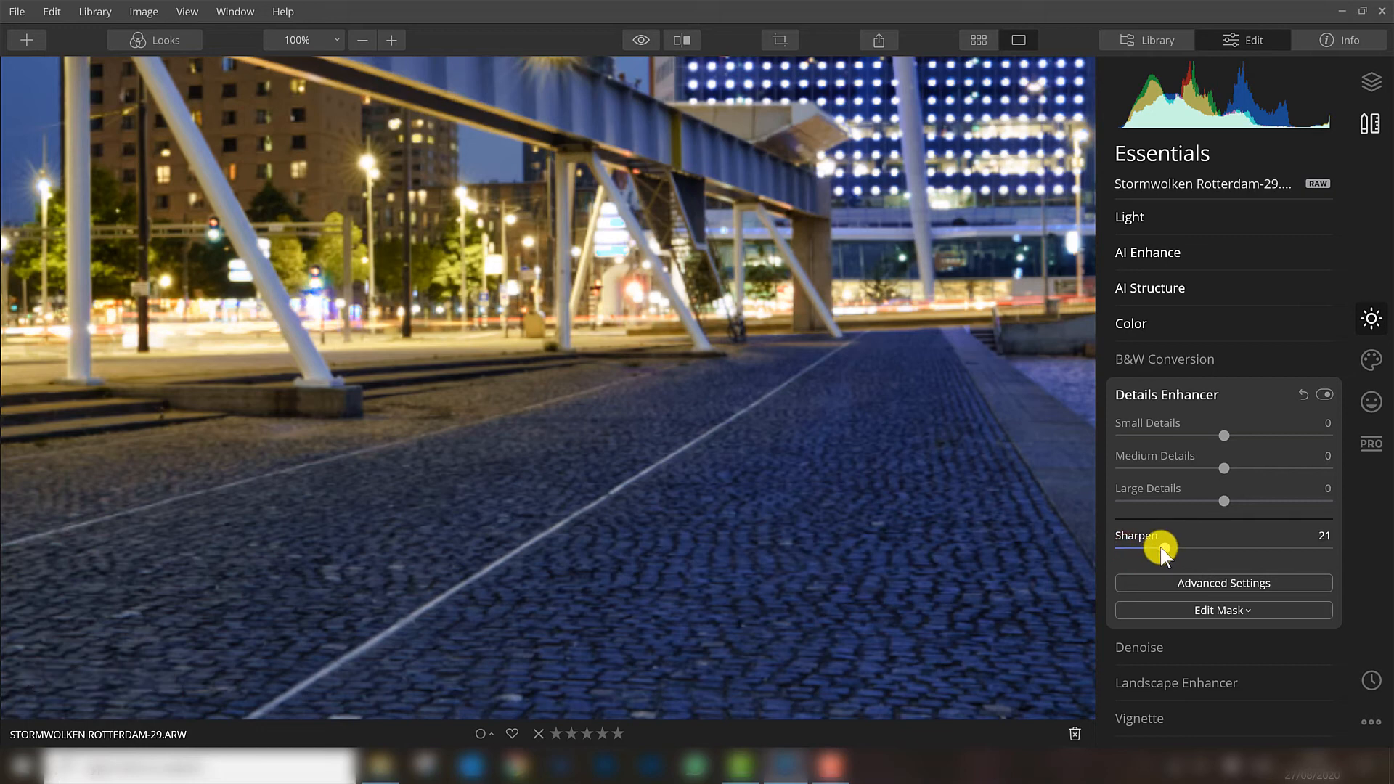
drag(1159, 550, 1164, 553)
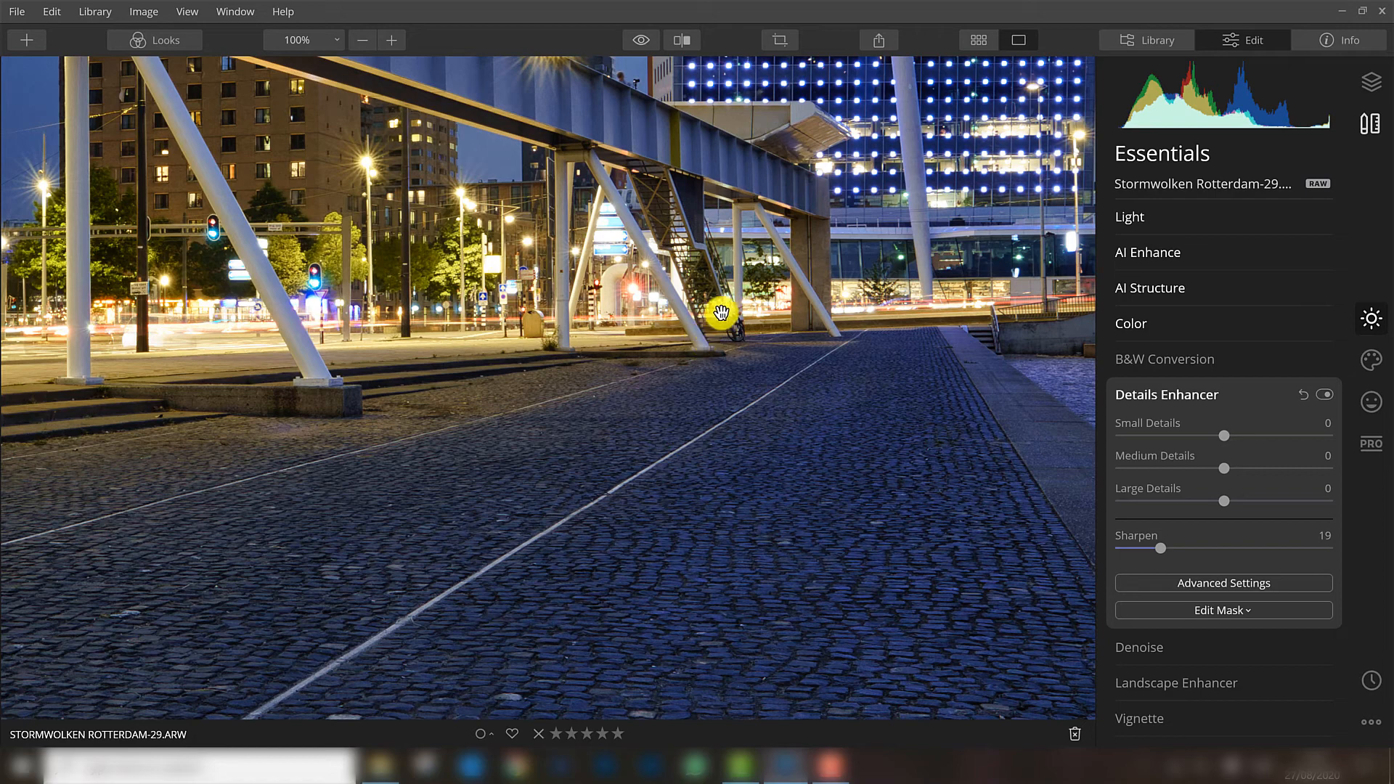
drag(728, 302, 668, 481)
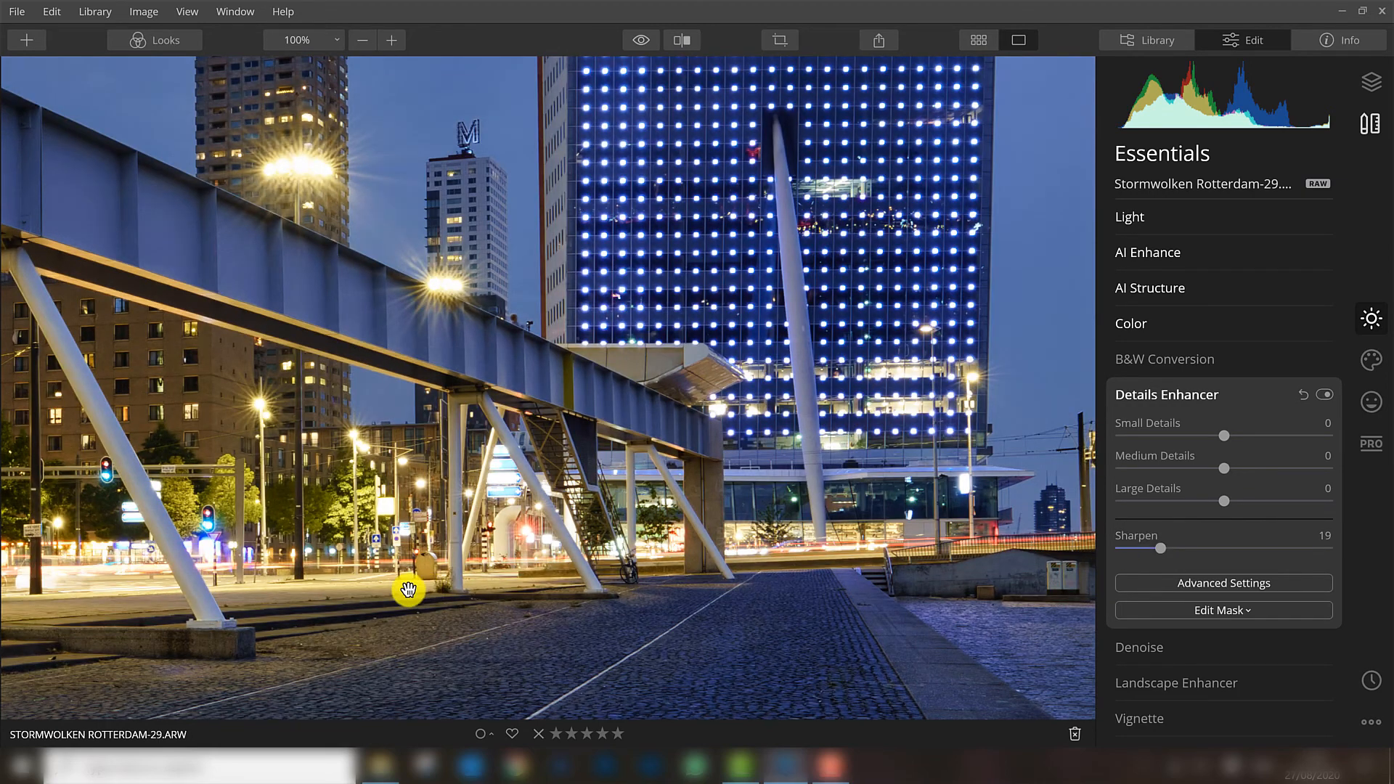
drag(425, 580, 640, 538)
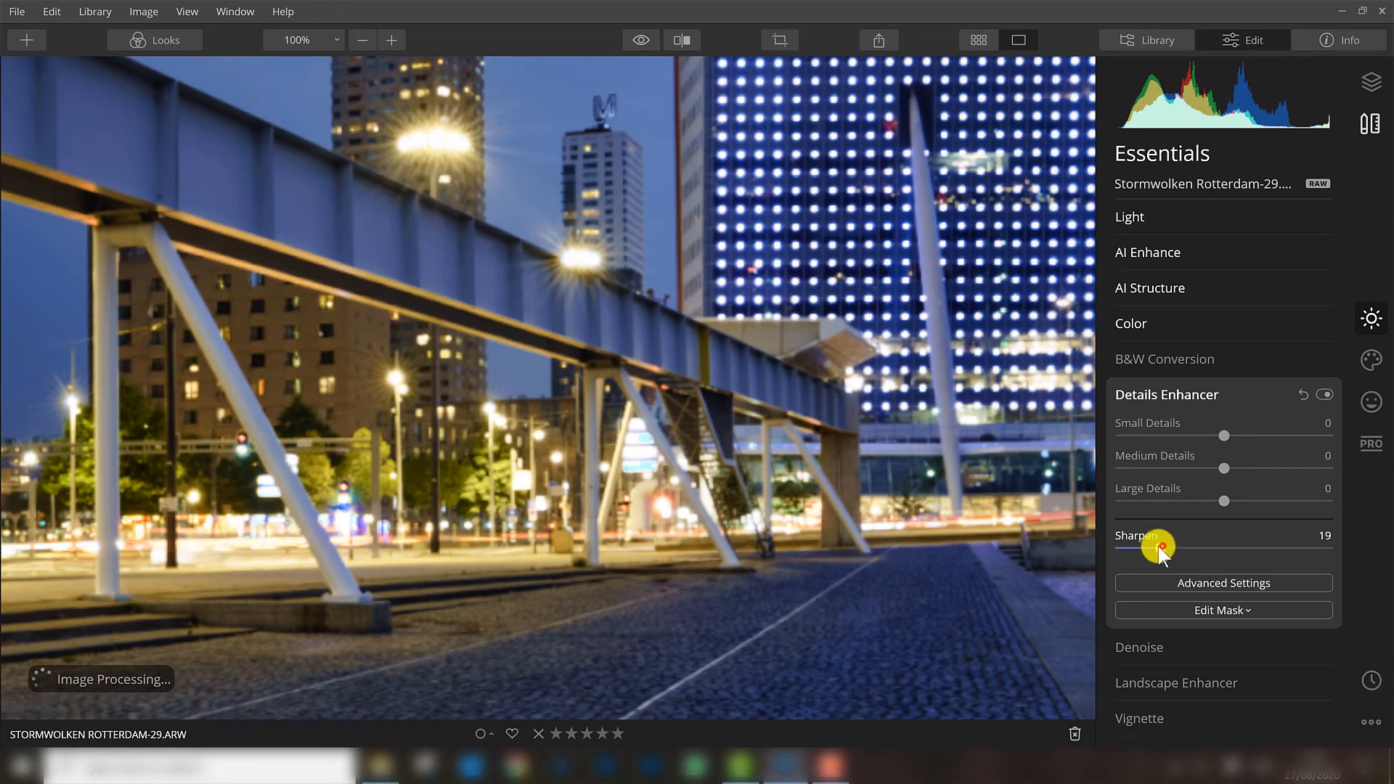
drag(1160, 548, 1152, 550)
drag(502, 549, 447, 501)
click(444, 498)
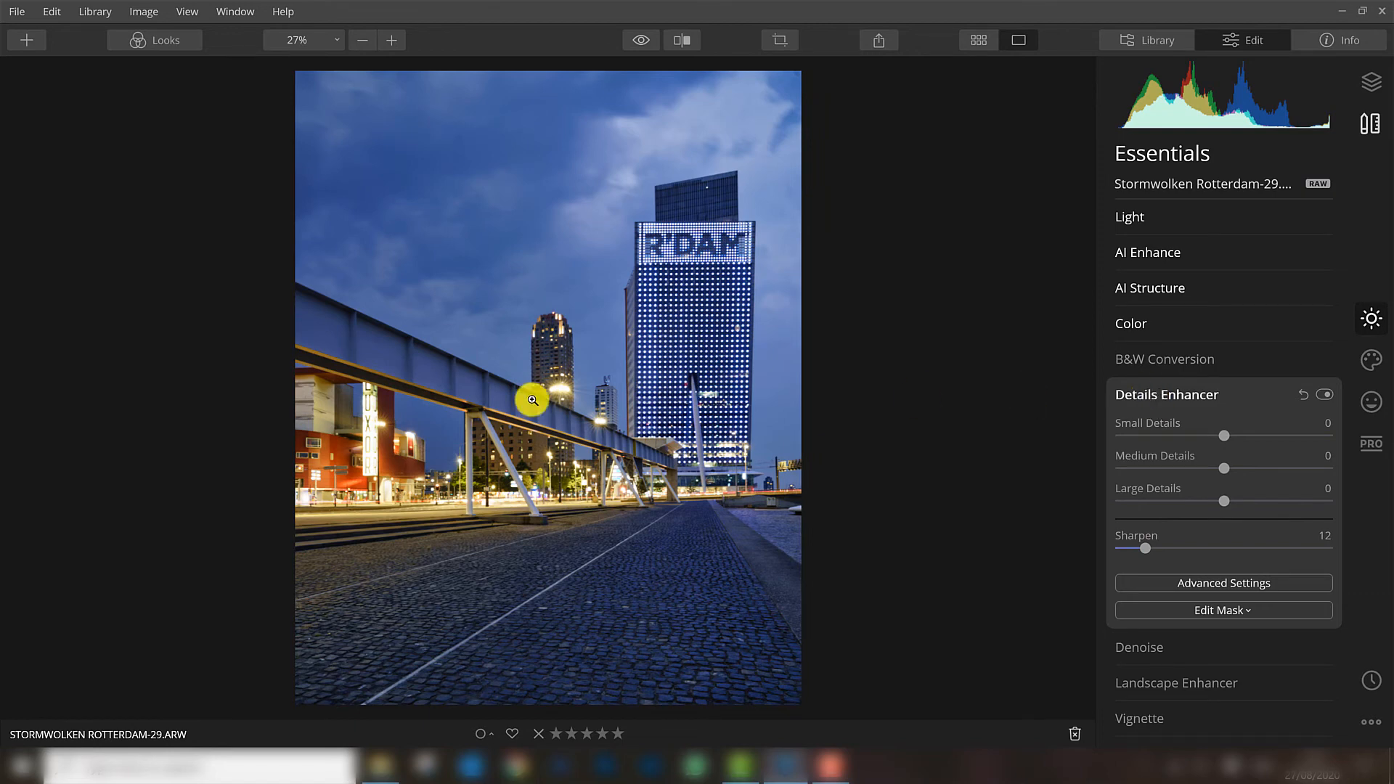
click(1166, 394)
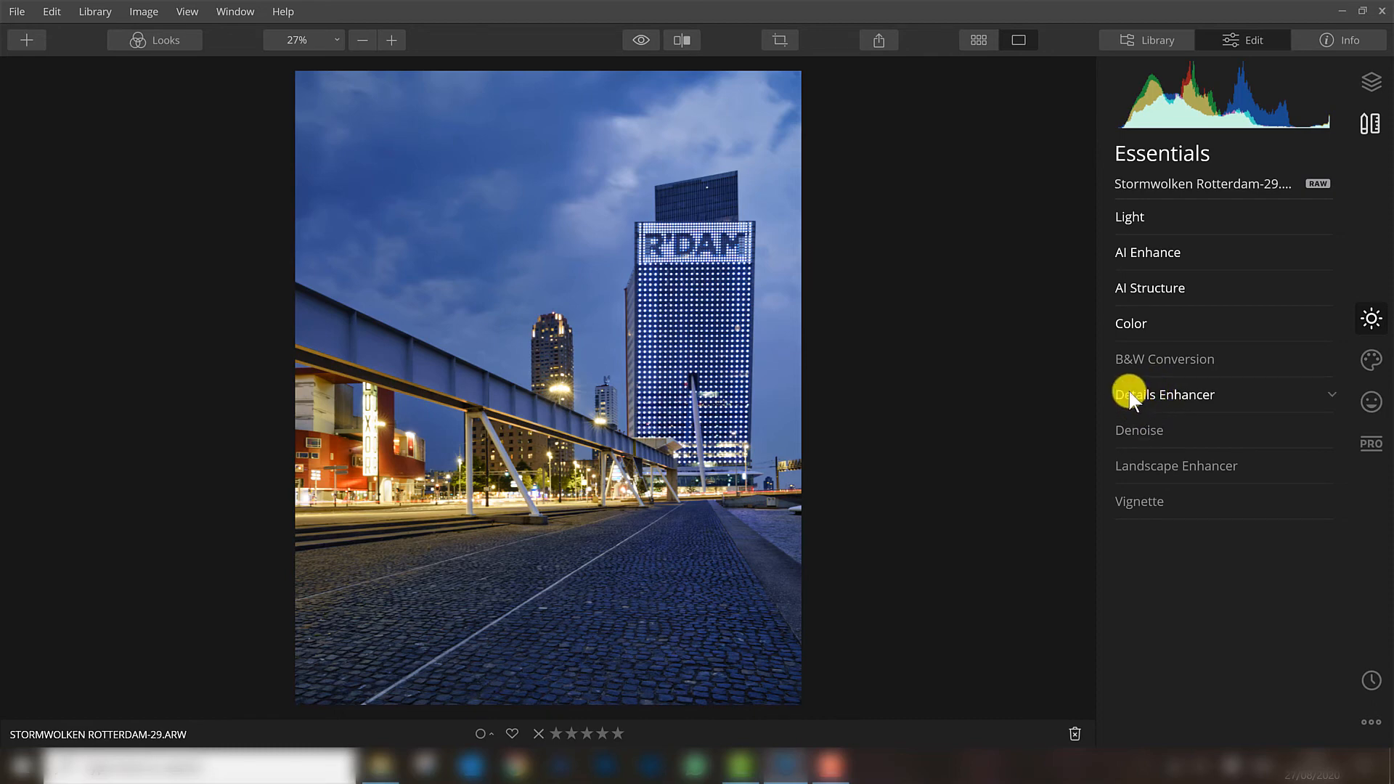
Step: Open the Vignette settings and darken the photo's edges with an Amount of -64
click(1162, 503)
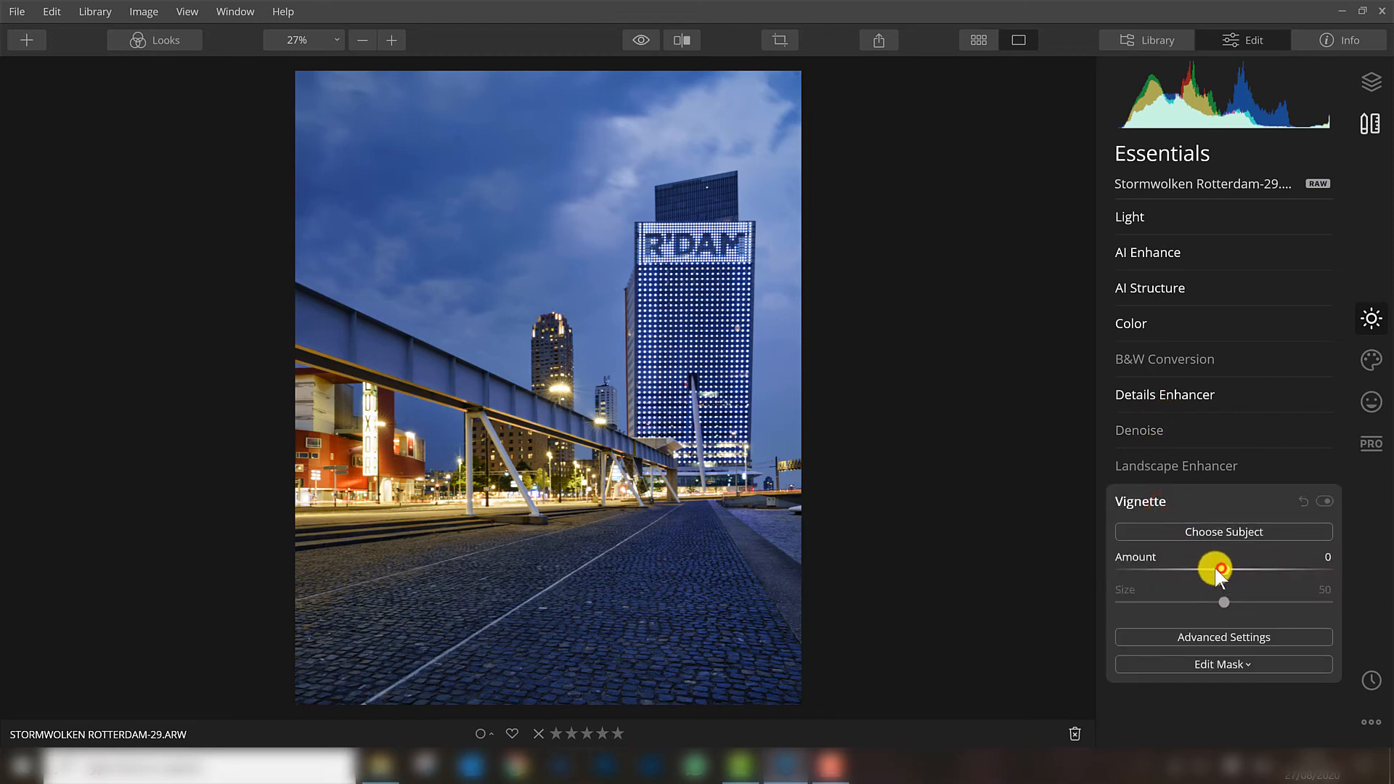
drag(1216, 569, 1194, 572)
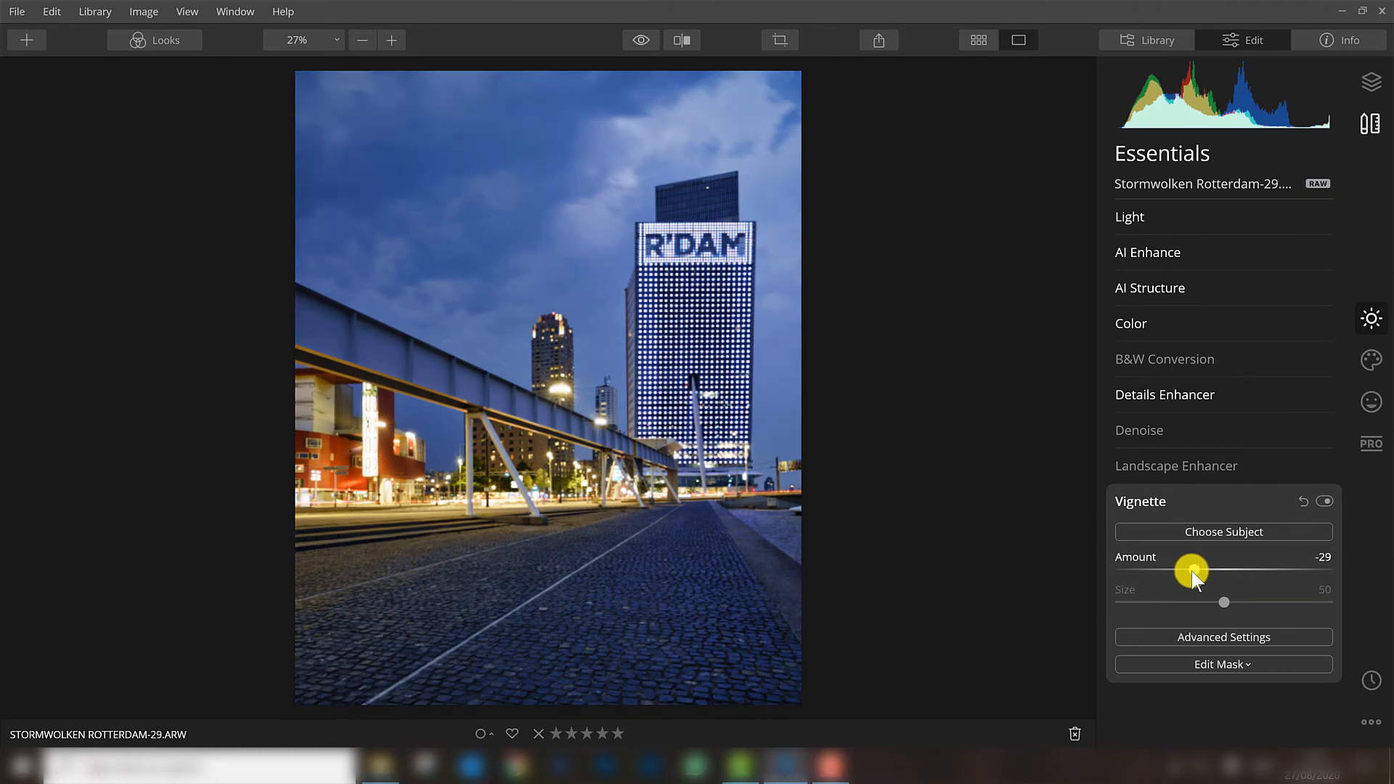
drag(1197, 571, 1183, 573)
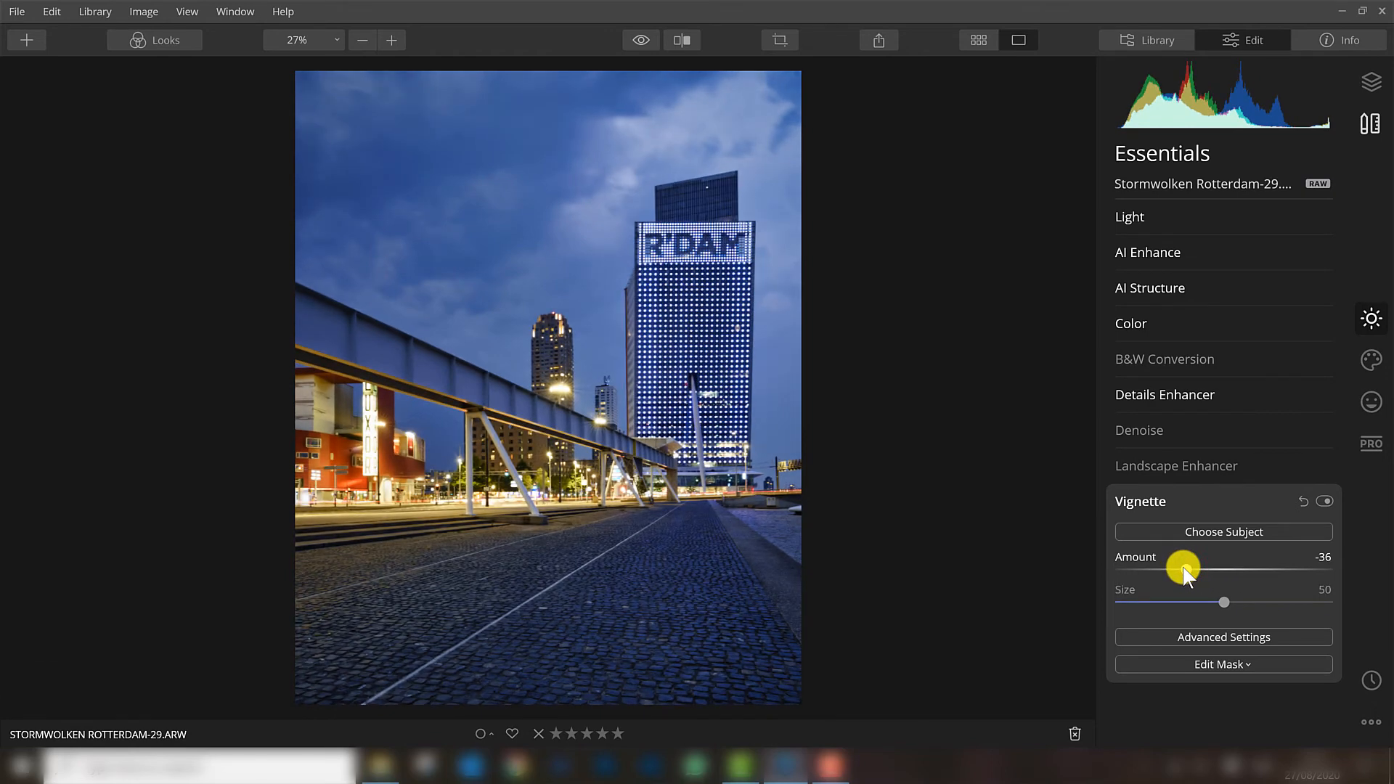
drag(1183, 574, 1162, 571)
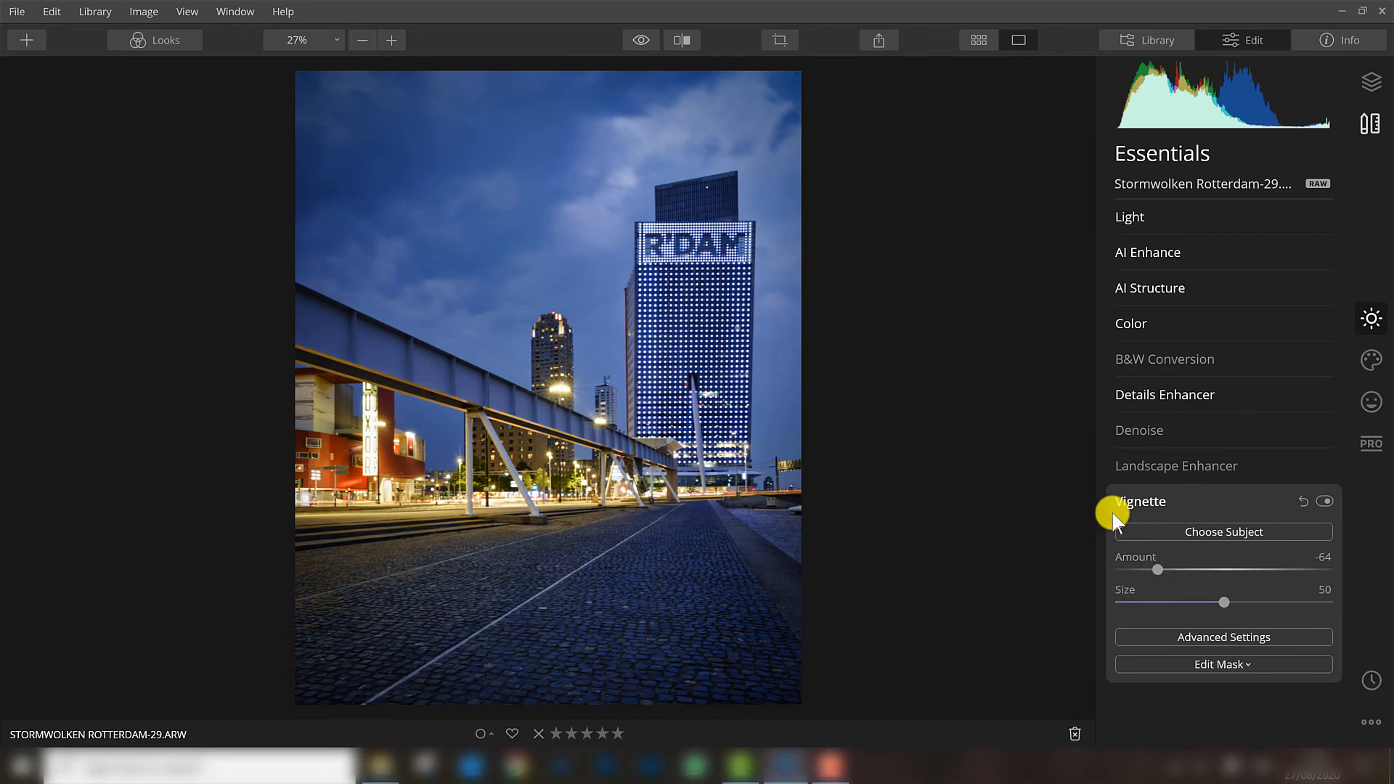
Step: Choose the vignette's subject, trying several centre points and placing it just beside the R'DAM tower's left edge
click(1184, 532)
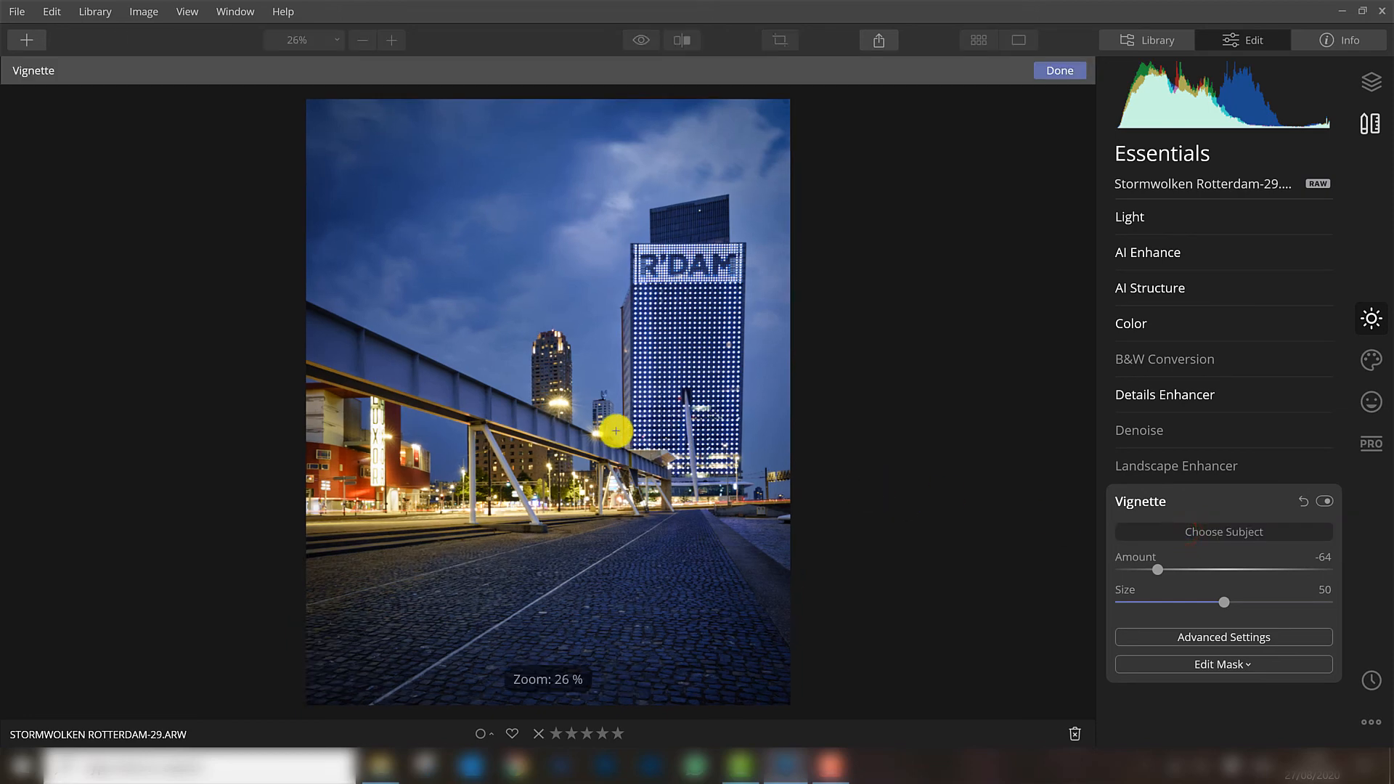
click(654, 372)
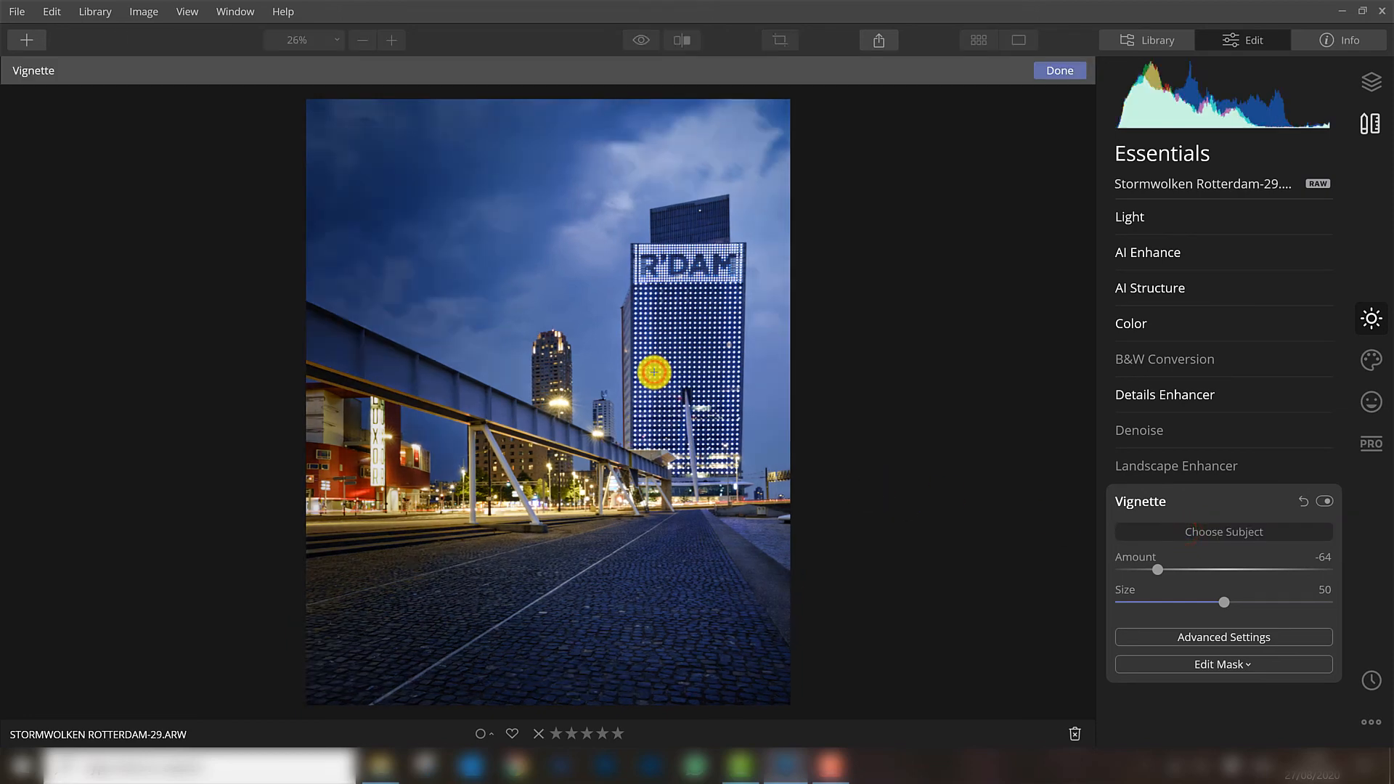
click(613, 380)
click(592, 398)
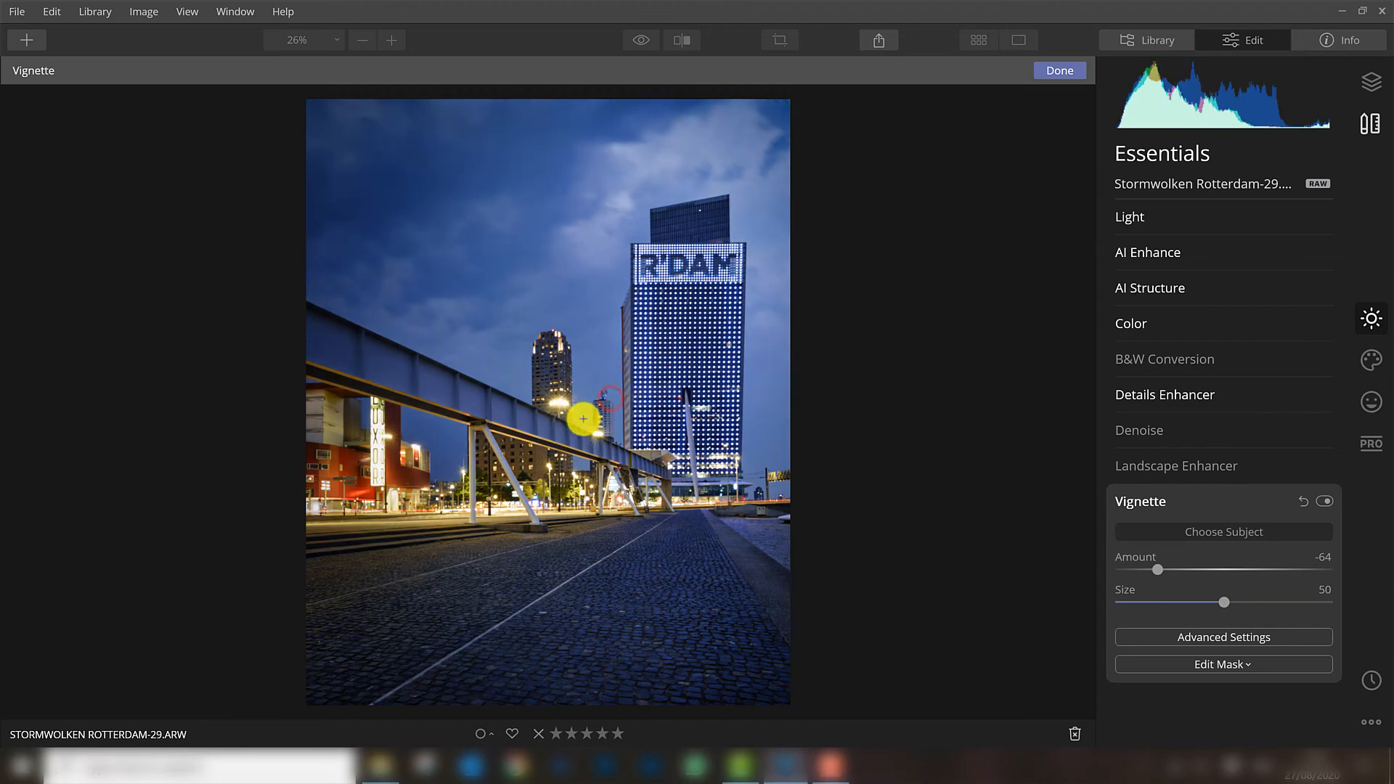
click(580, 415)
click(539, 417)
click(615, 370)
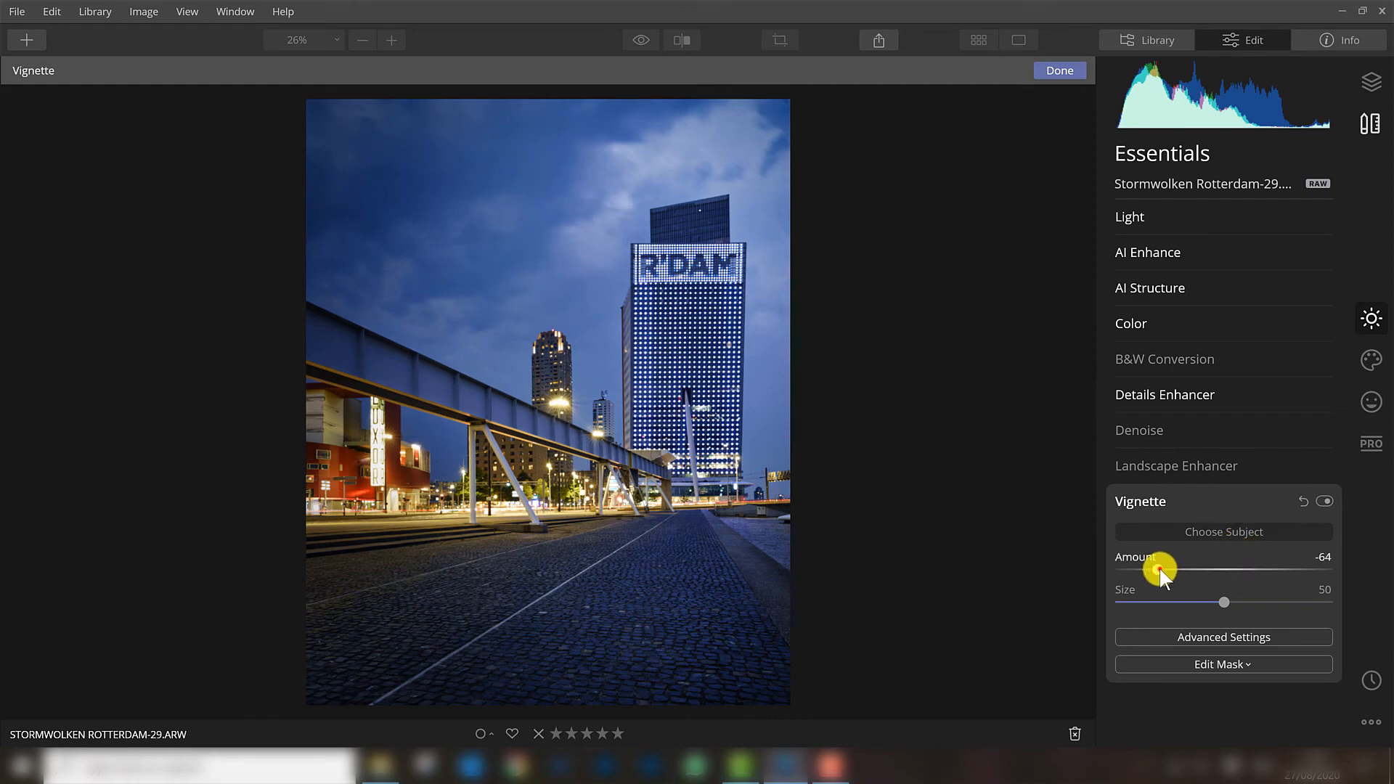
Step: Set the vignette Amount to -49 and its Feather to 32, and finish choosing the subject
drag(1159, 569, 1174, 569)
click(1219, 636)
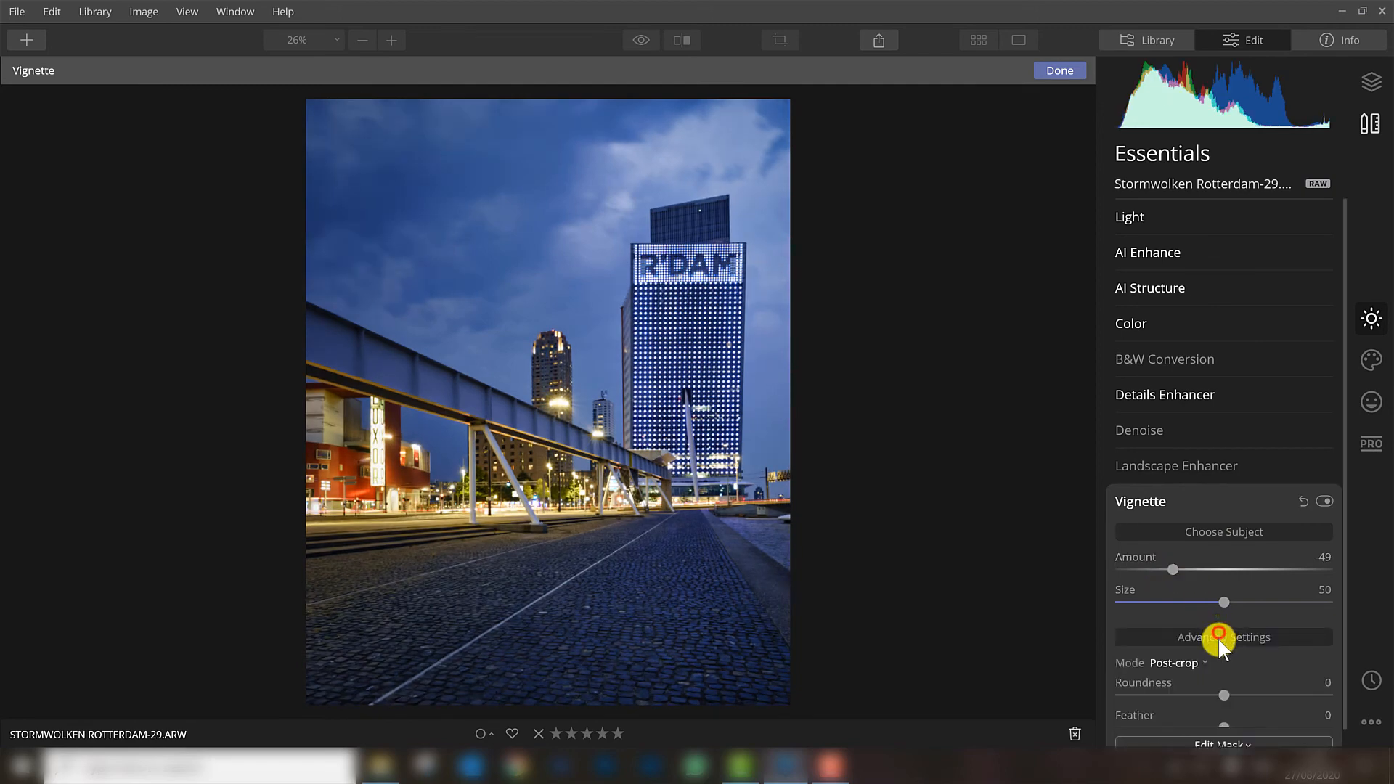
drag(1224, 671, 1261, 677)
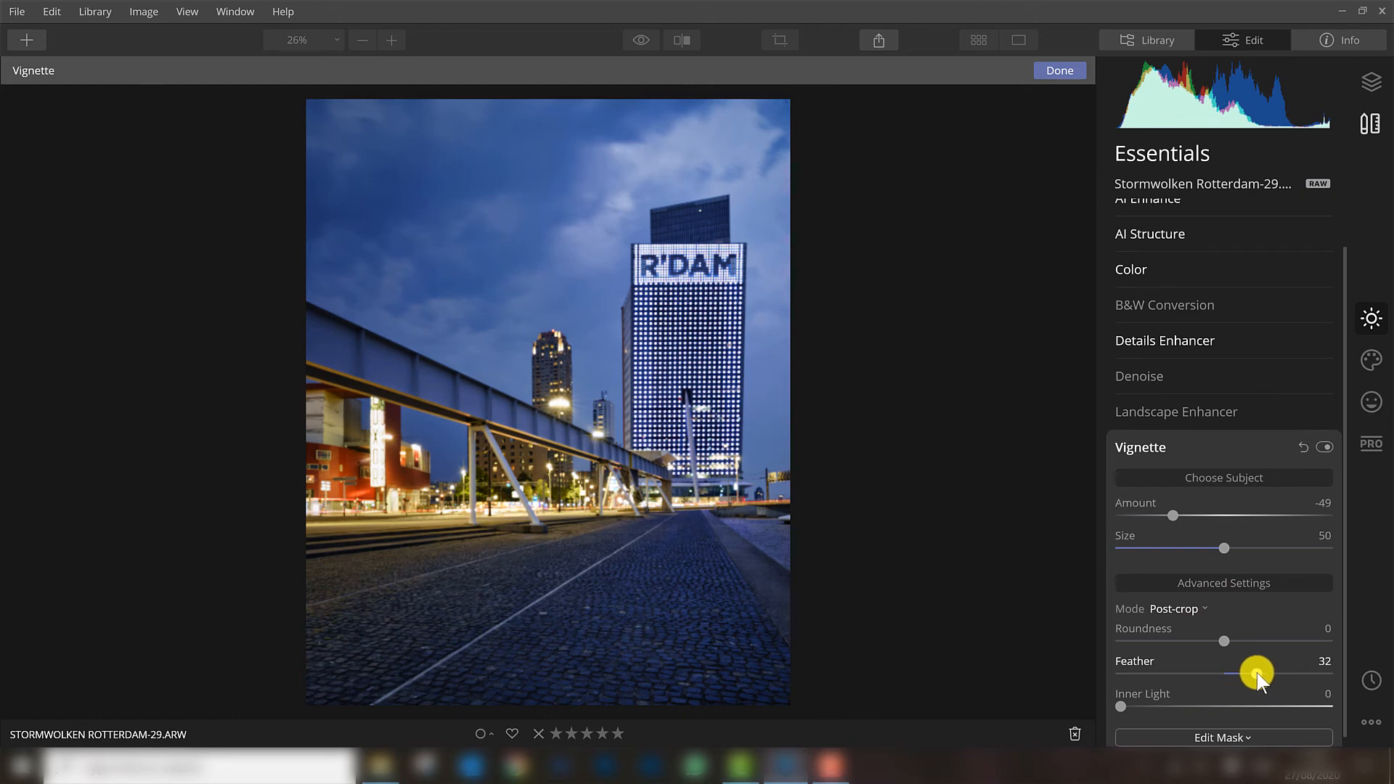
click(1062, 72)
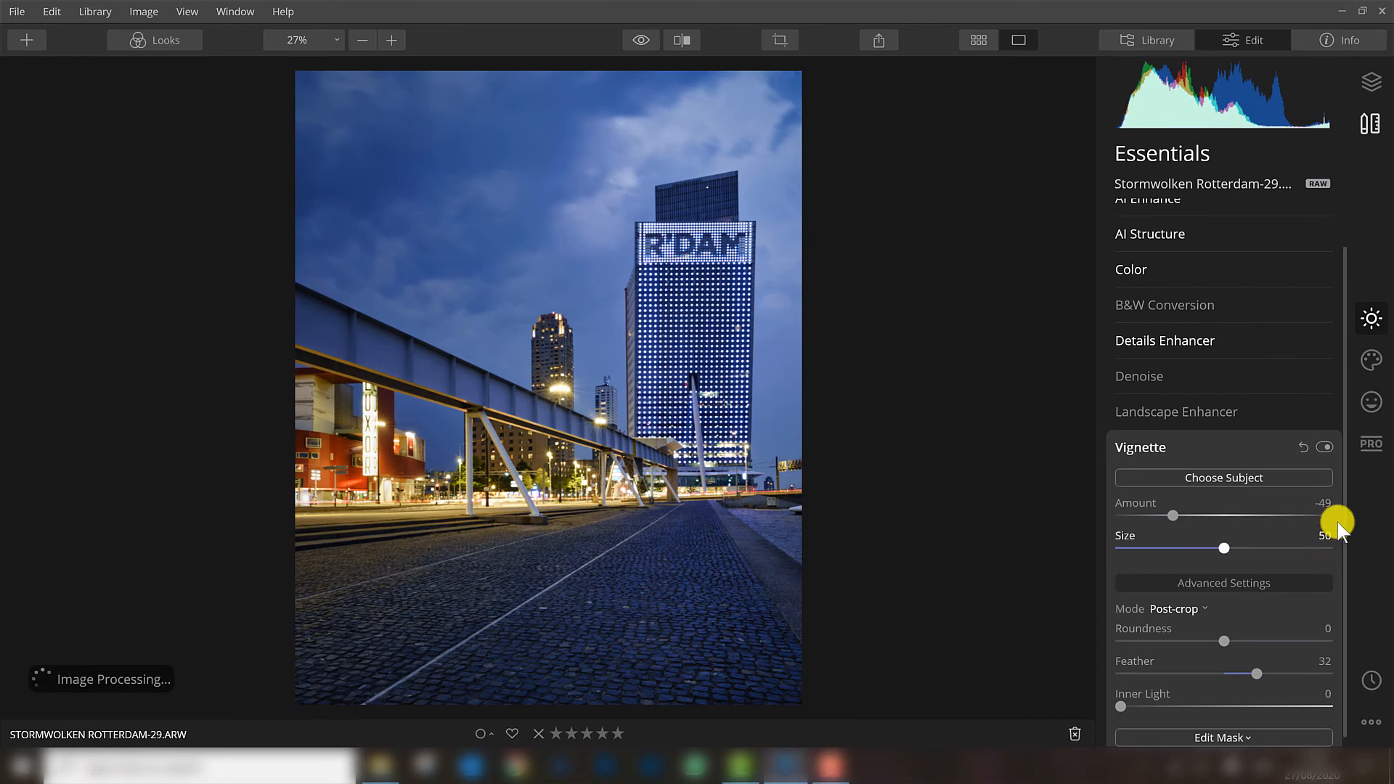
click(1364, 361)
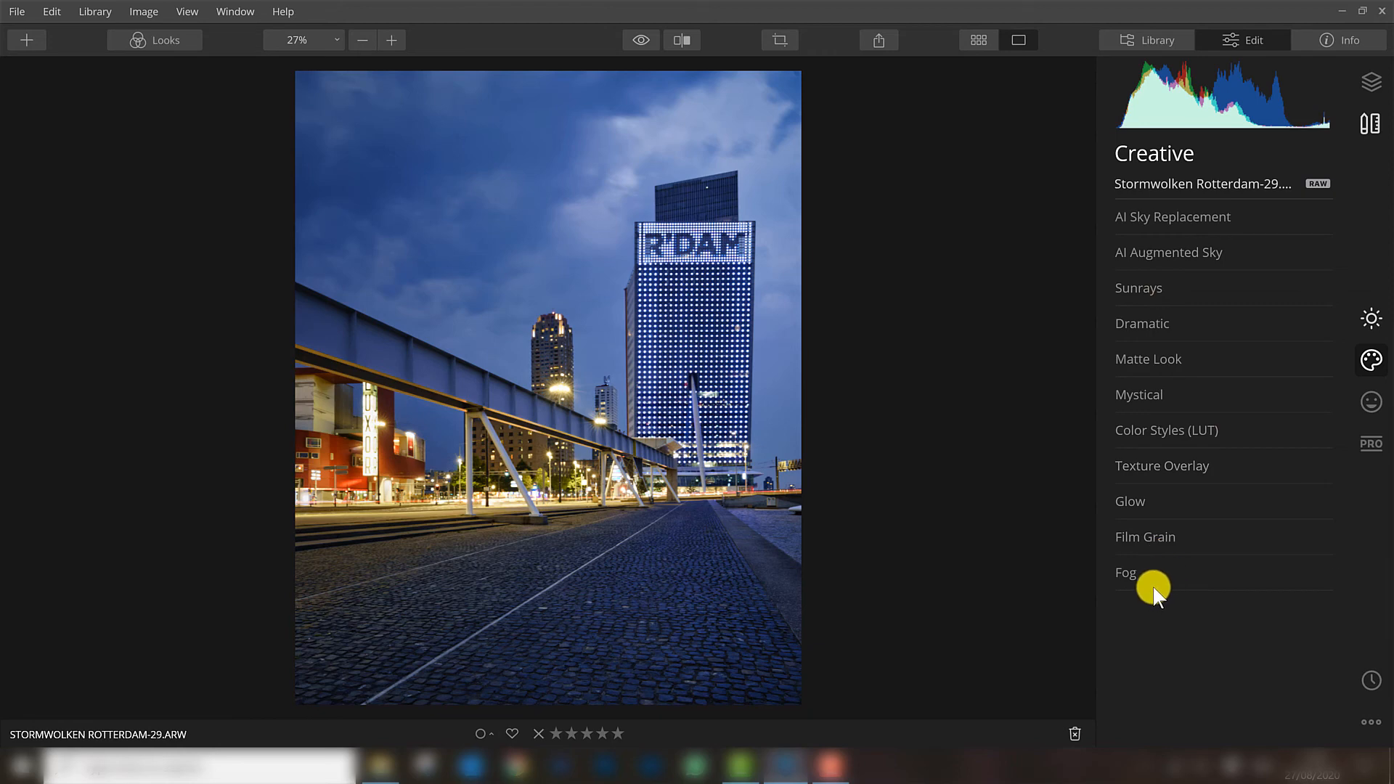
click(1372, 317)
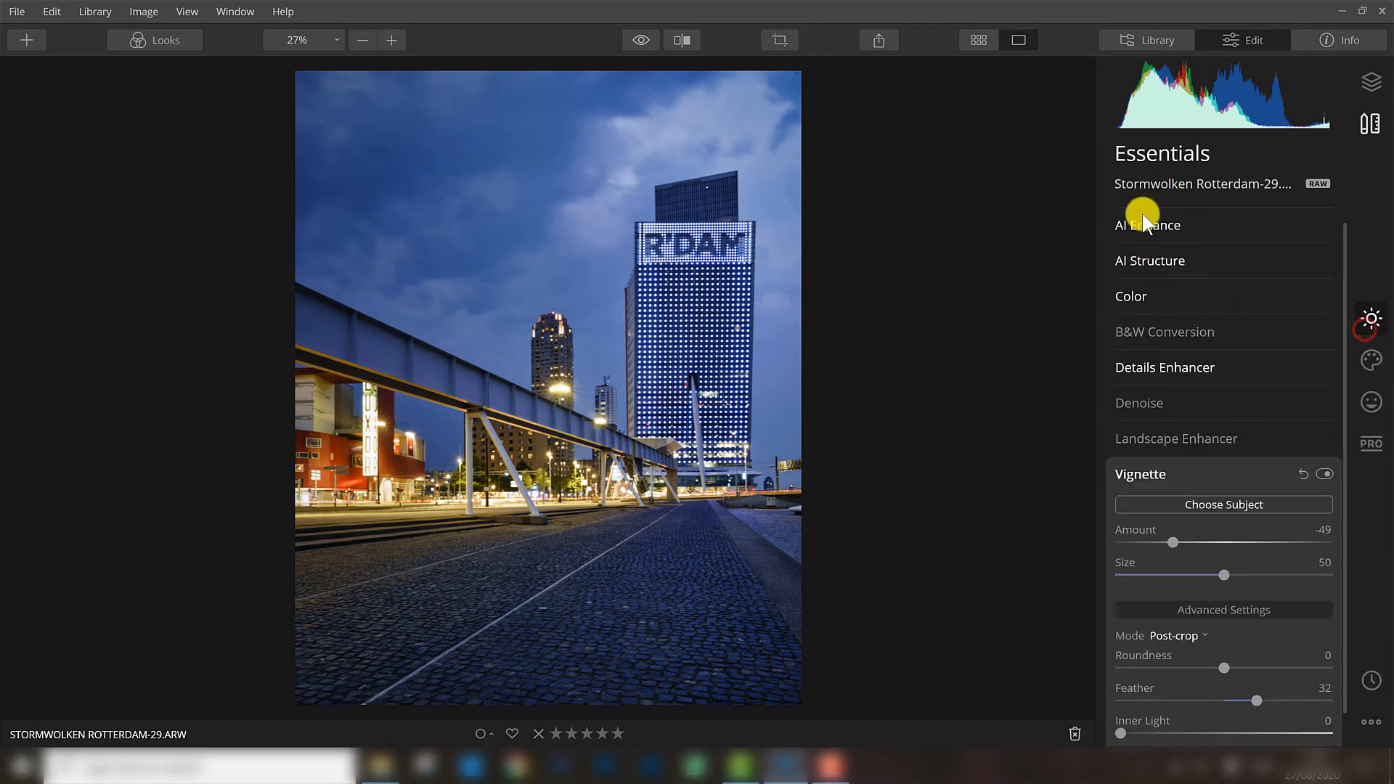
Step: Close the Vignette settings and review the Light adjustments and the Lens & Geometry corrections applied to the photo
scroll(1205, 428, down, 1)
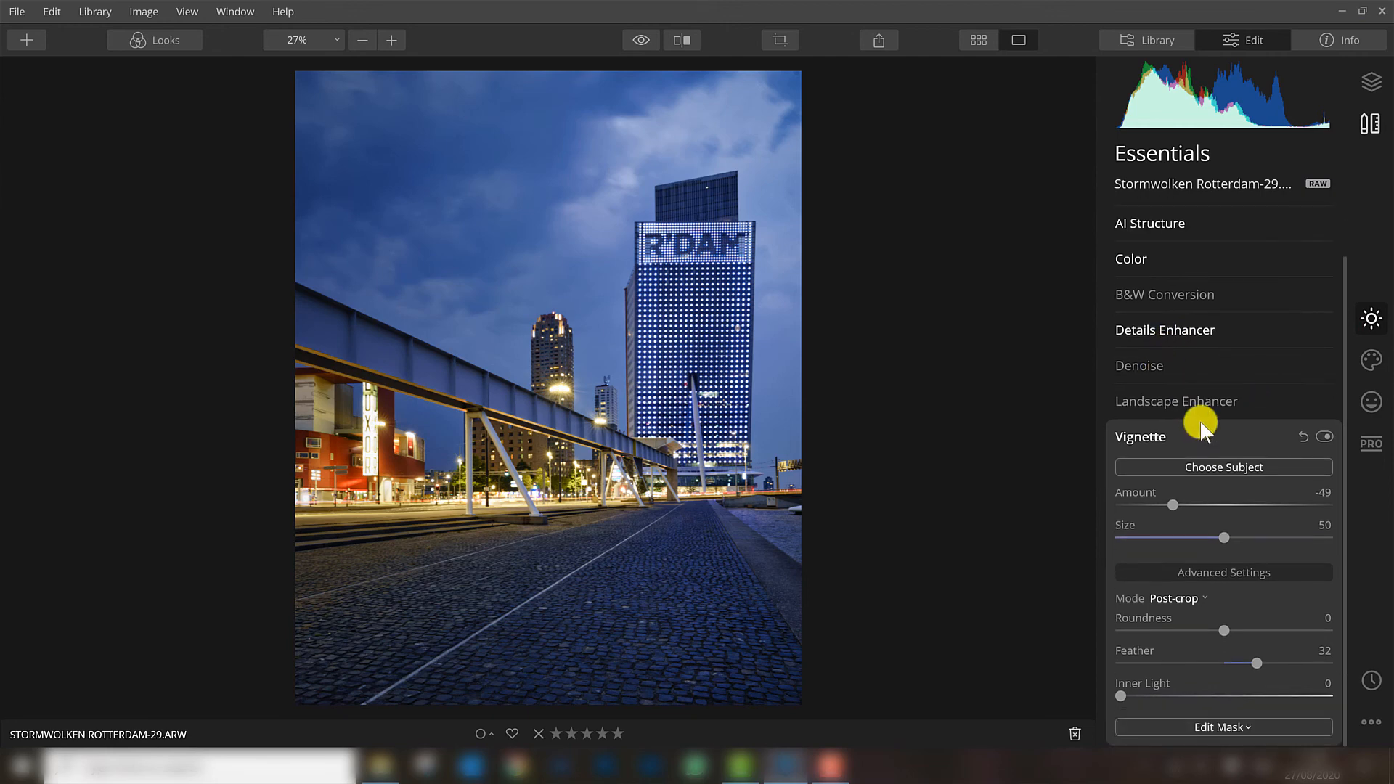
click(1193, 437)
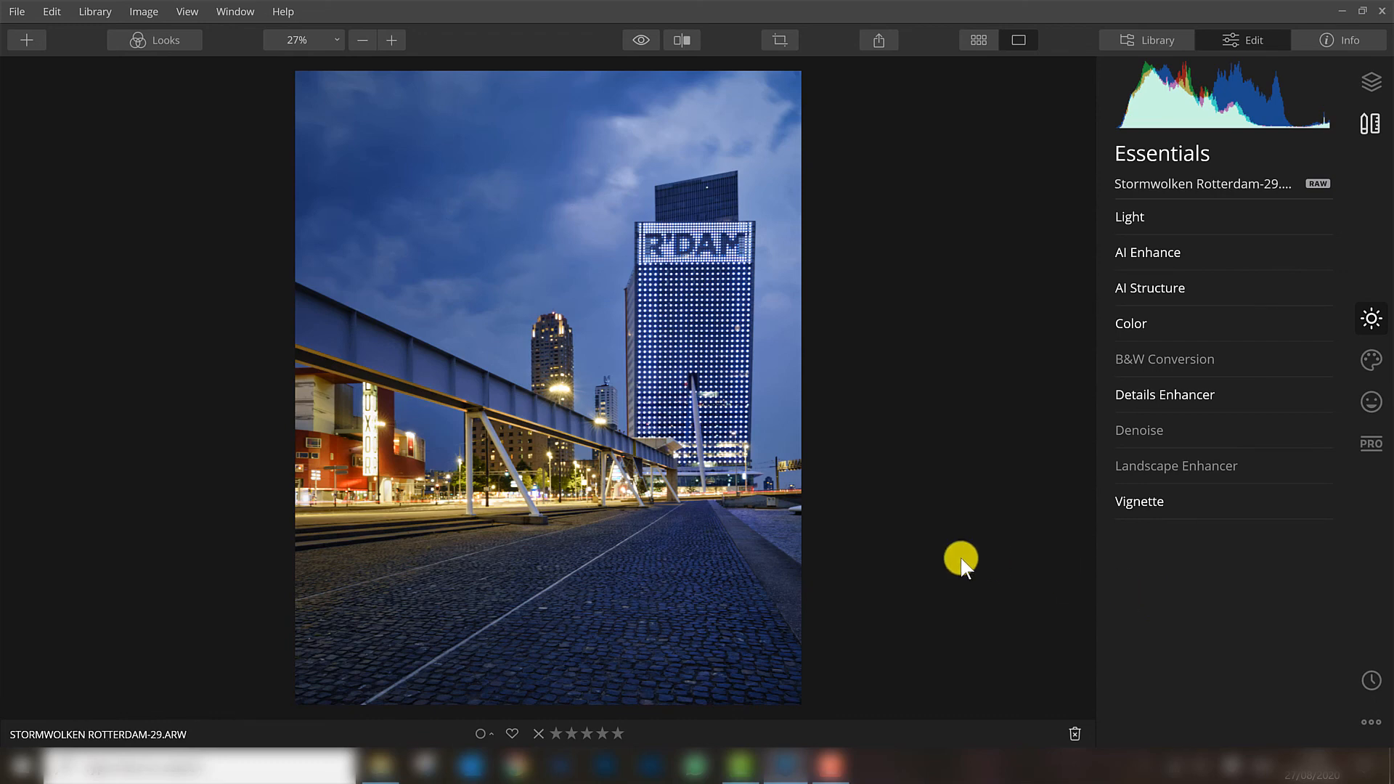
click(1182, 216)
scroll(1173, 310, up, 3)
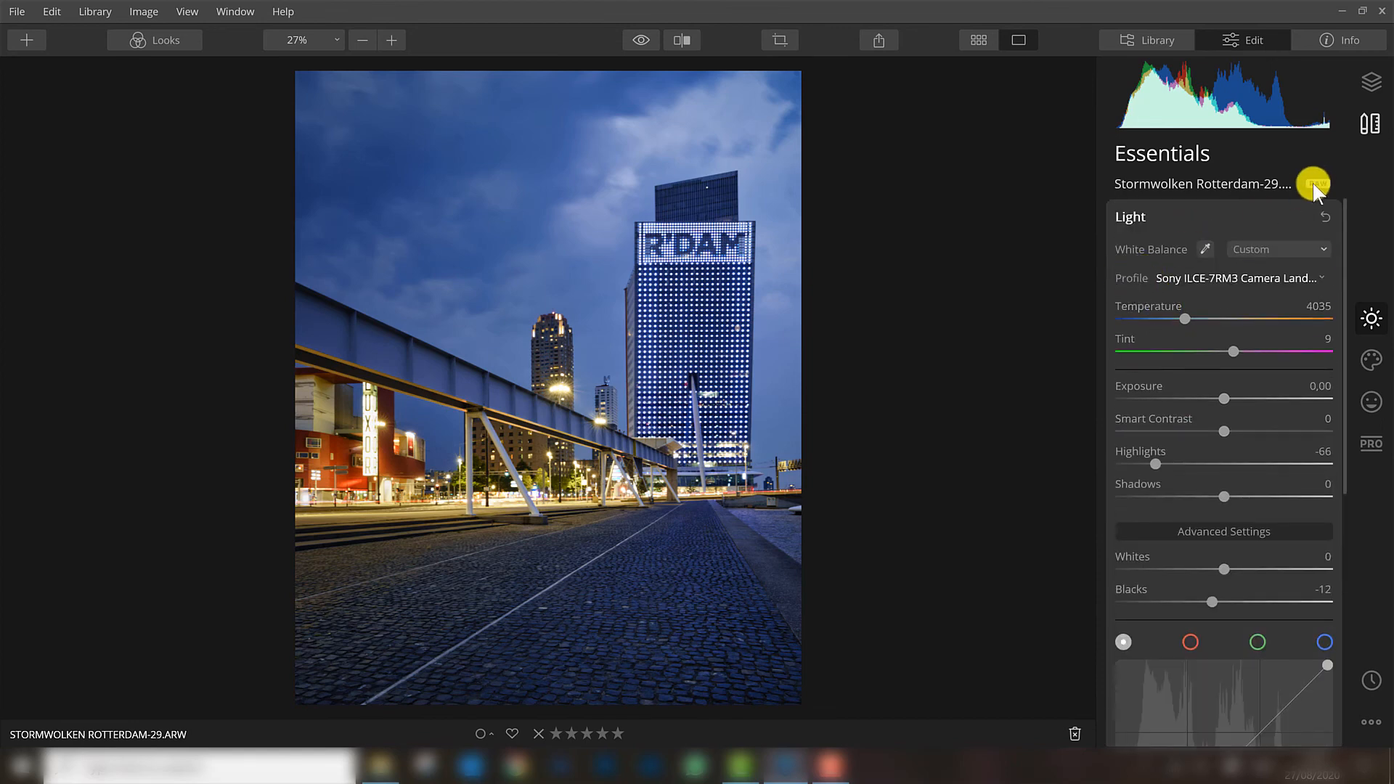
click(1369, 124)
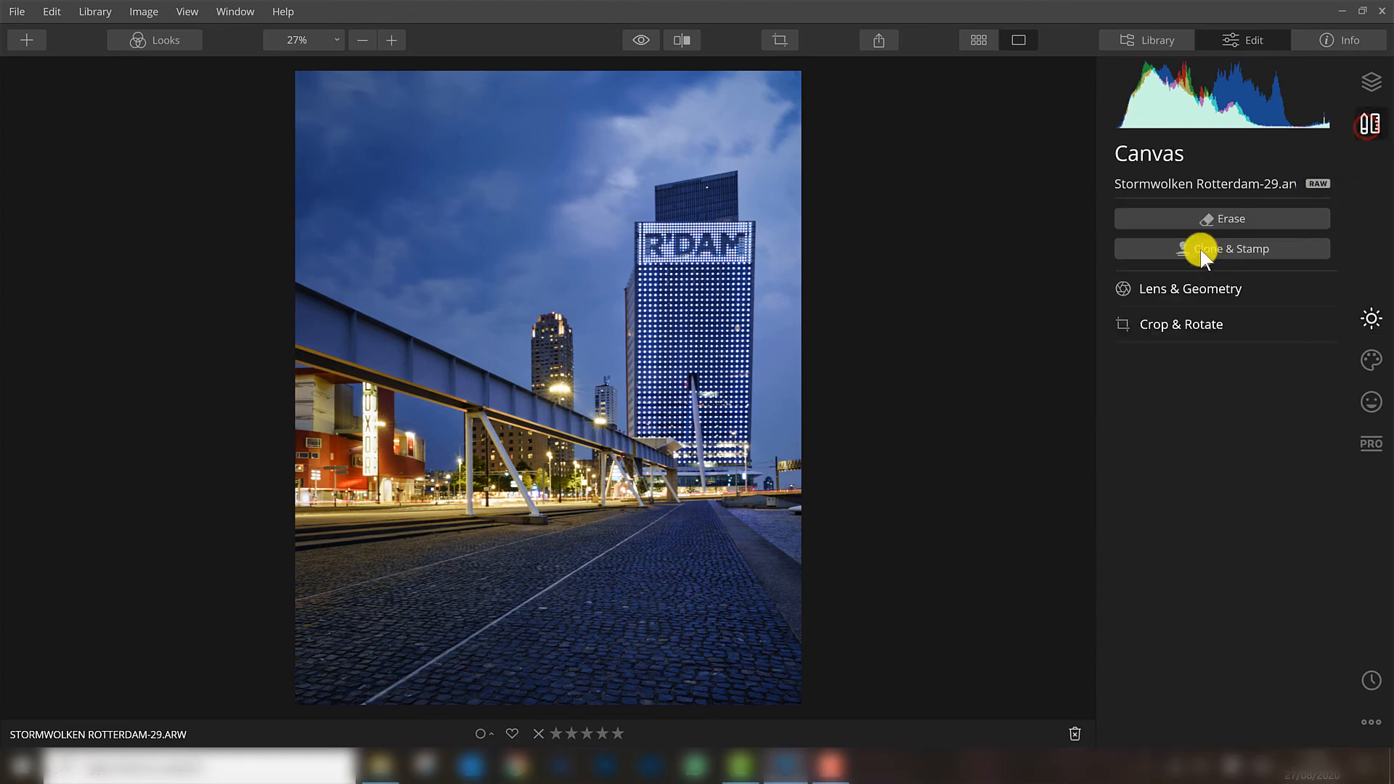
click(1185, 288)
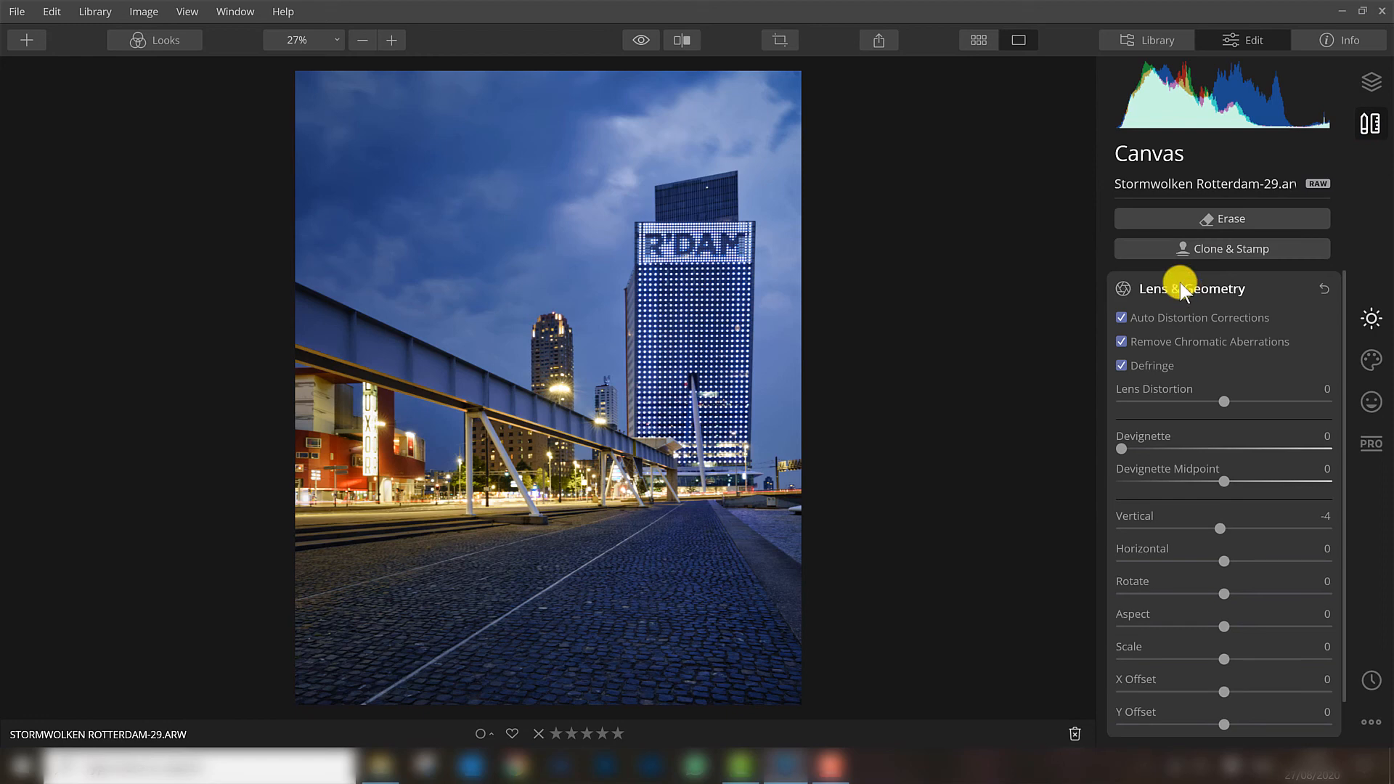
click(1179, 286)
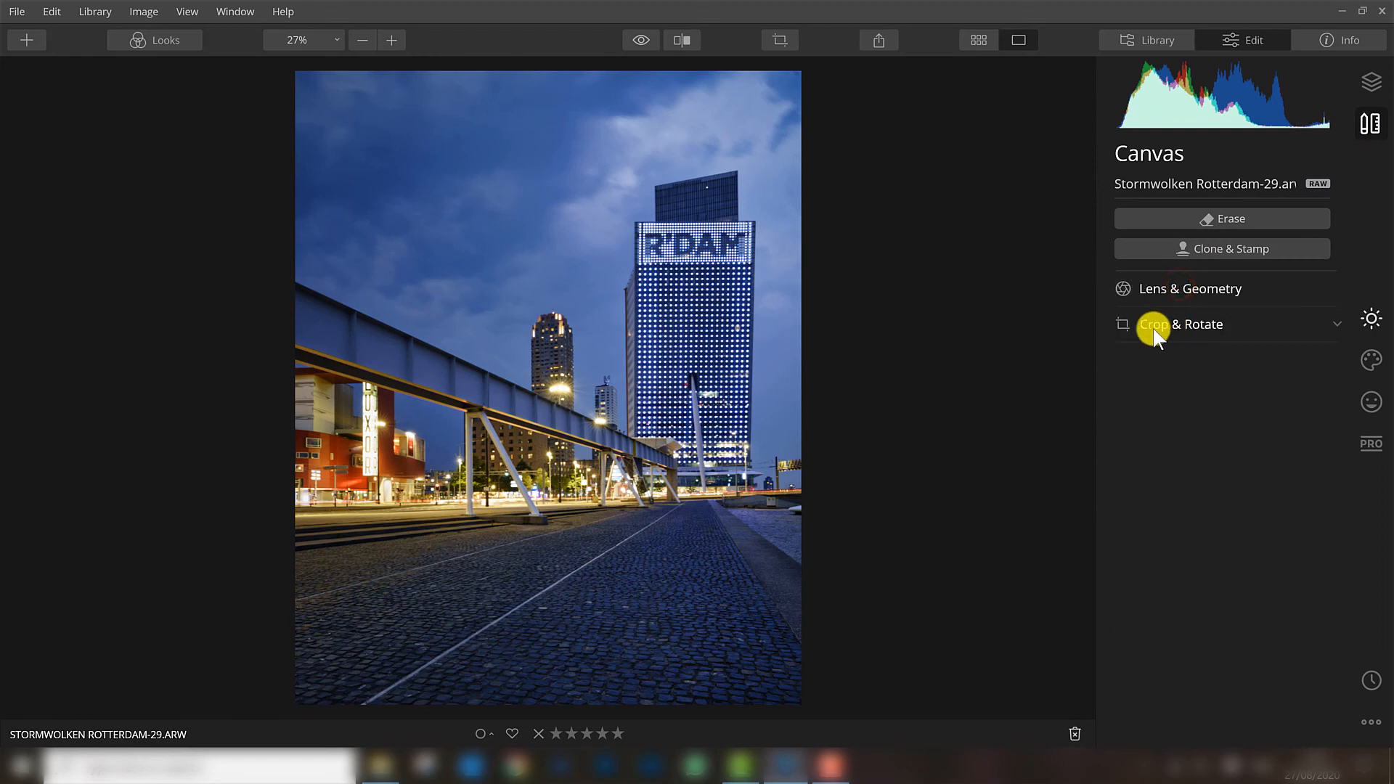
click(1157, 327)
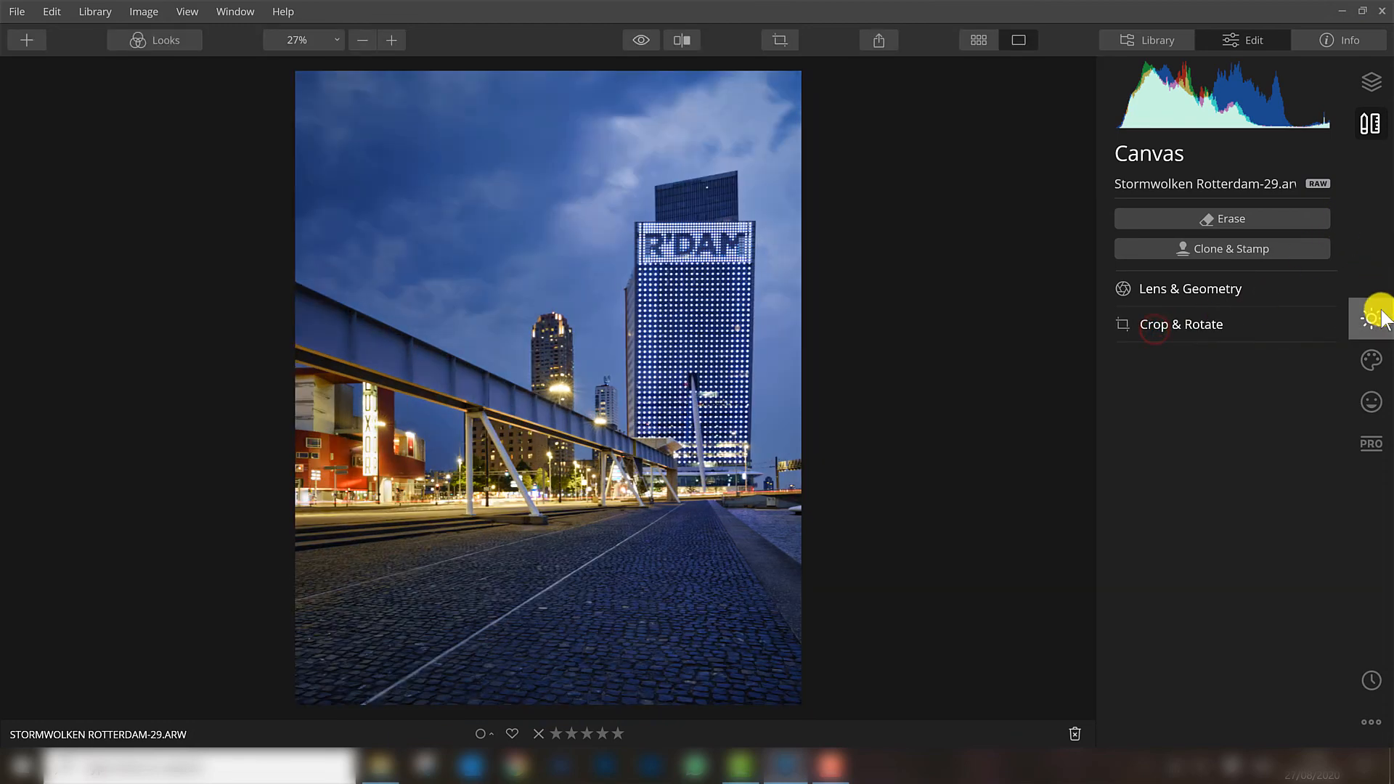
Step: Review the AI Enhance settings and all Light adjustments, from Temperature and Highlights down to the tone curve
click(1371, 318)
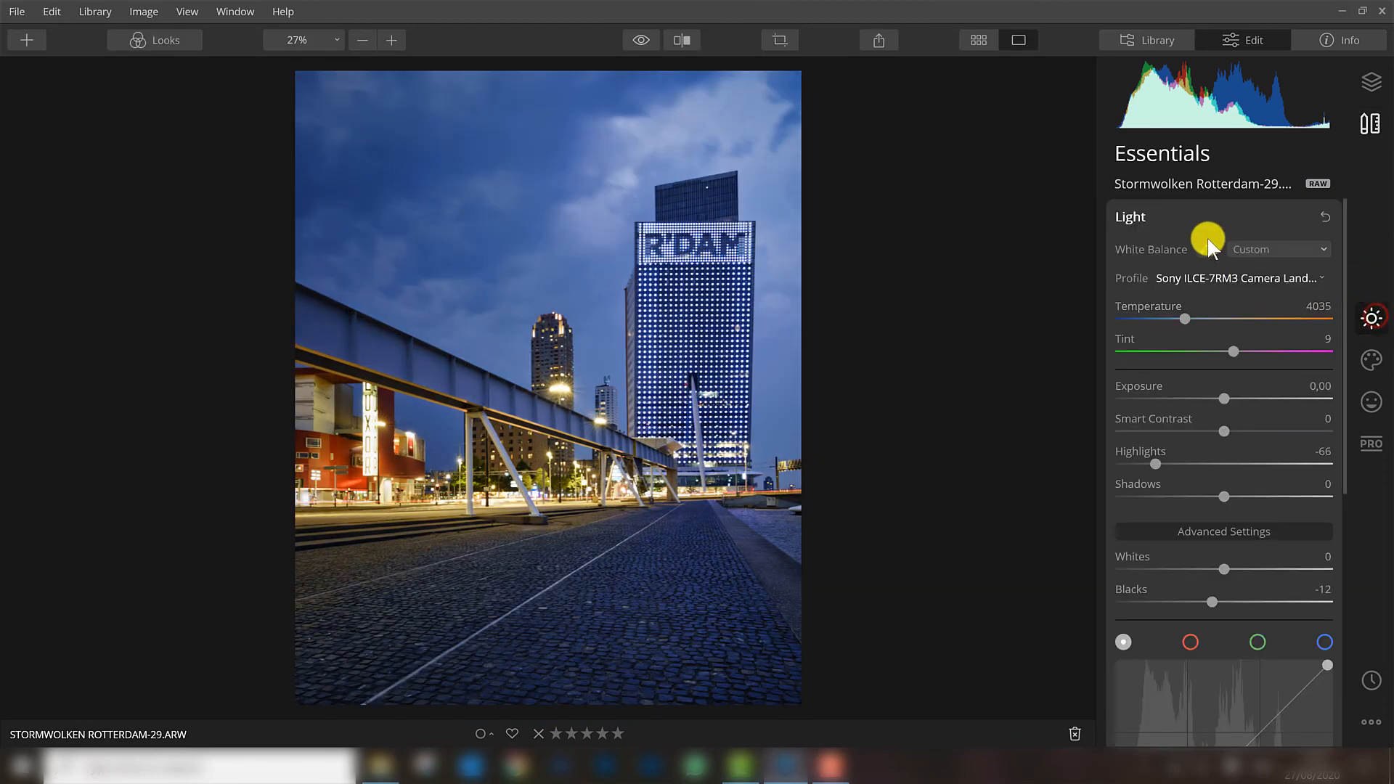
click(1195, 220)
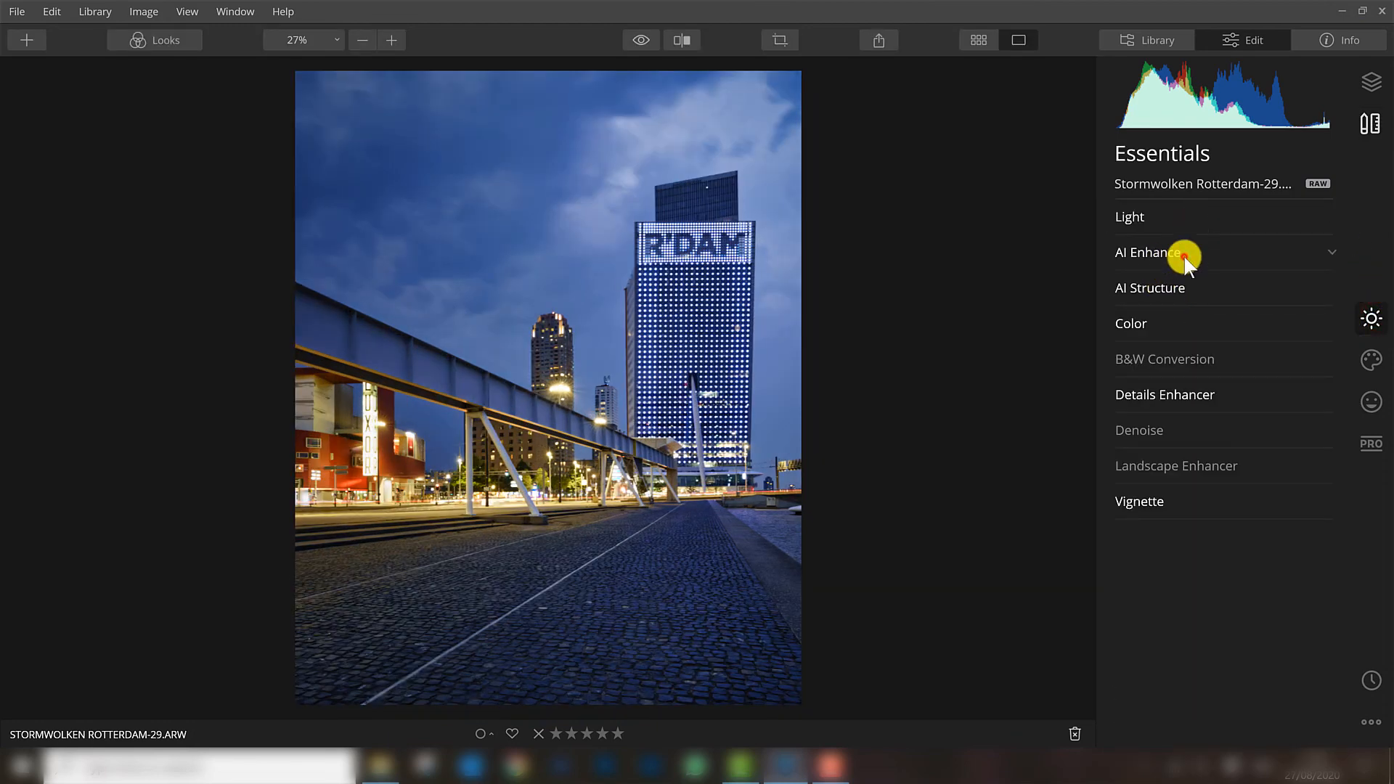
click(1184, 259)
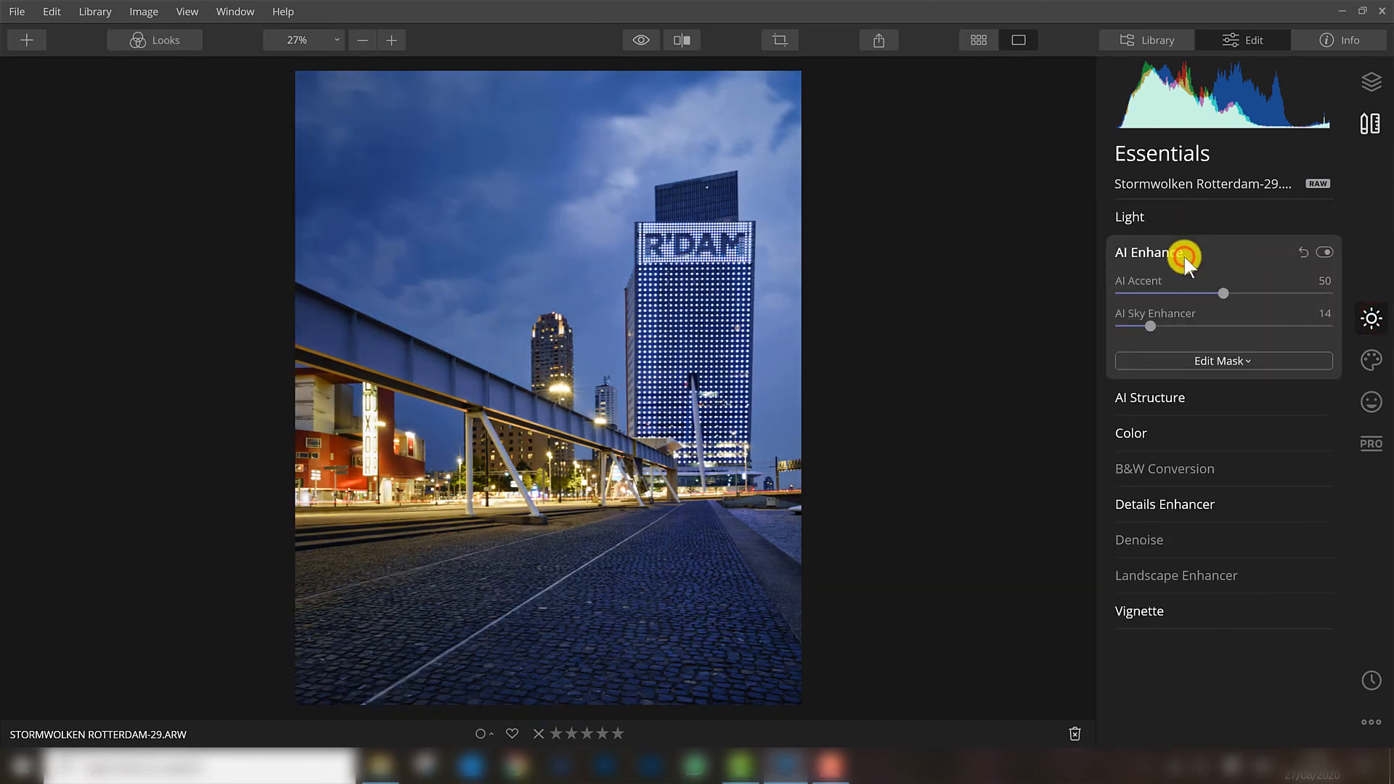
click(1149, 222)
scroll(1220, 274, down, 5)
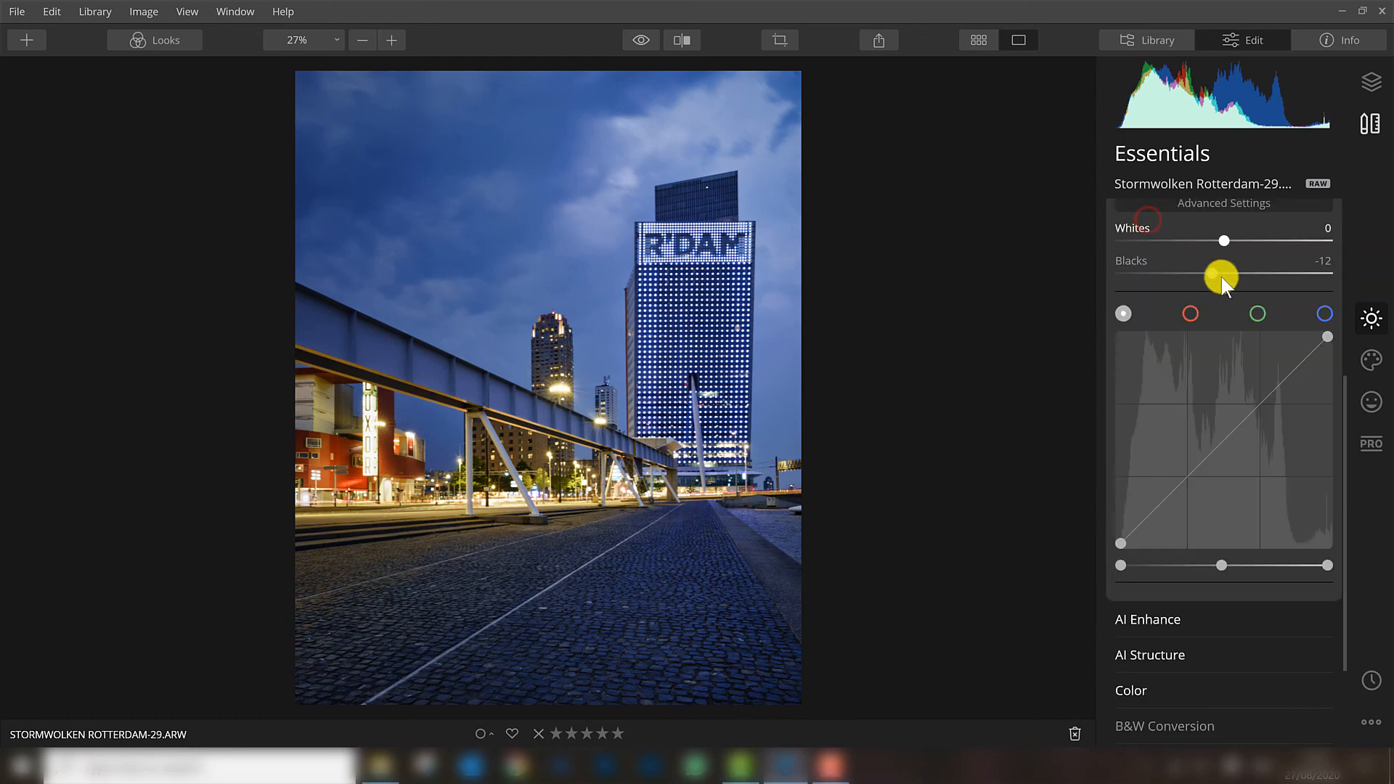
scroll(1279, 395, up, 3)
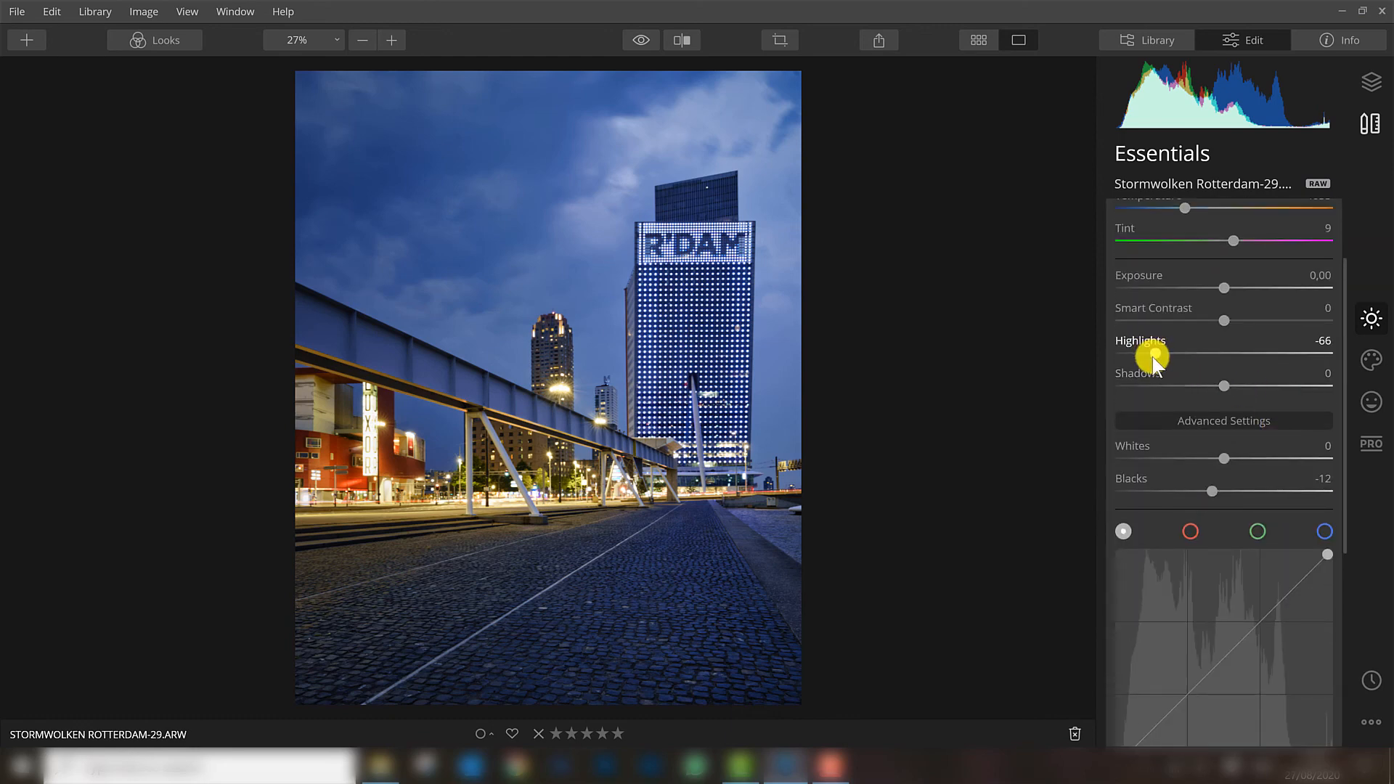
scroll(1205, 493, up, 1)
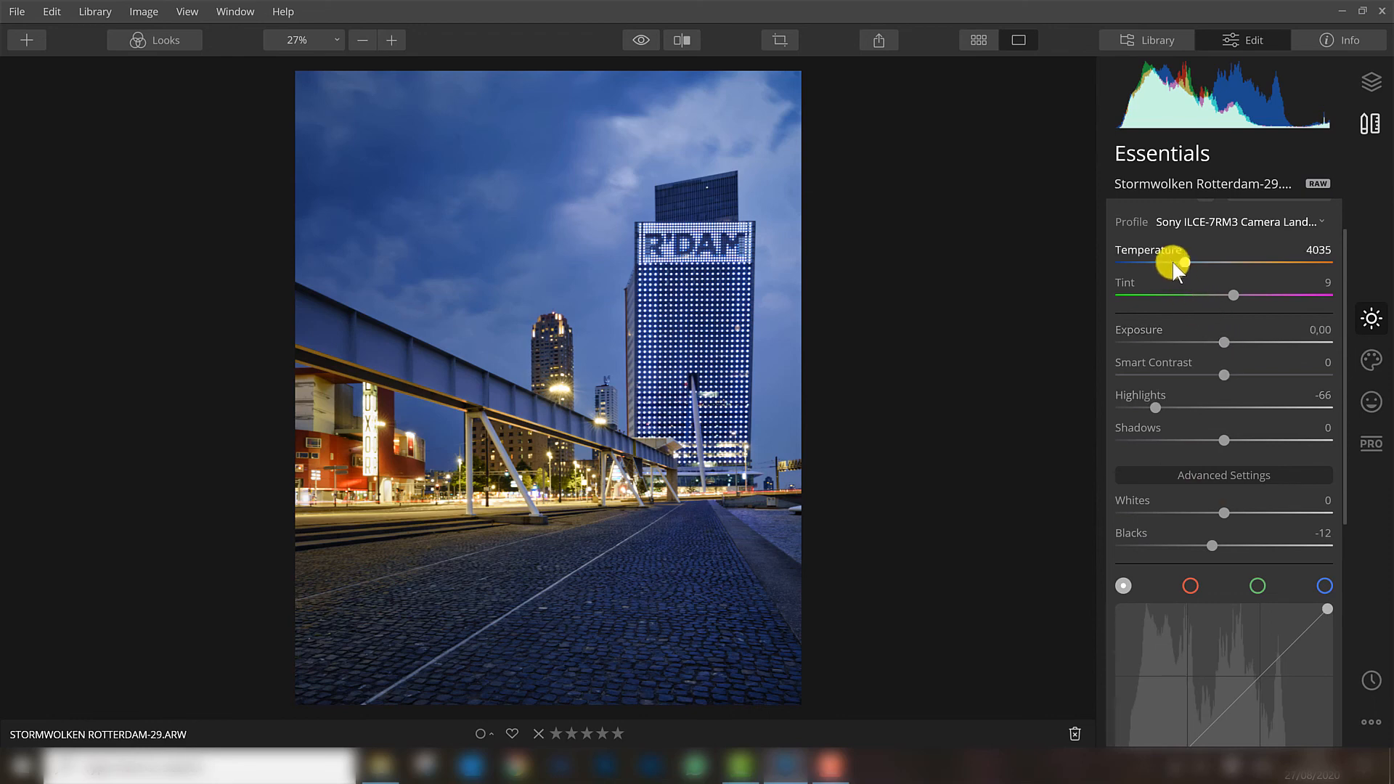
scroll(1207, 404, down, 5)
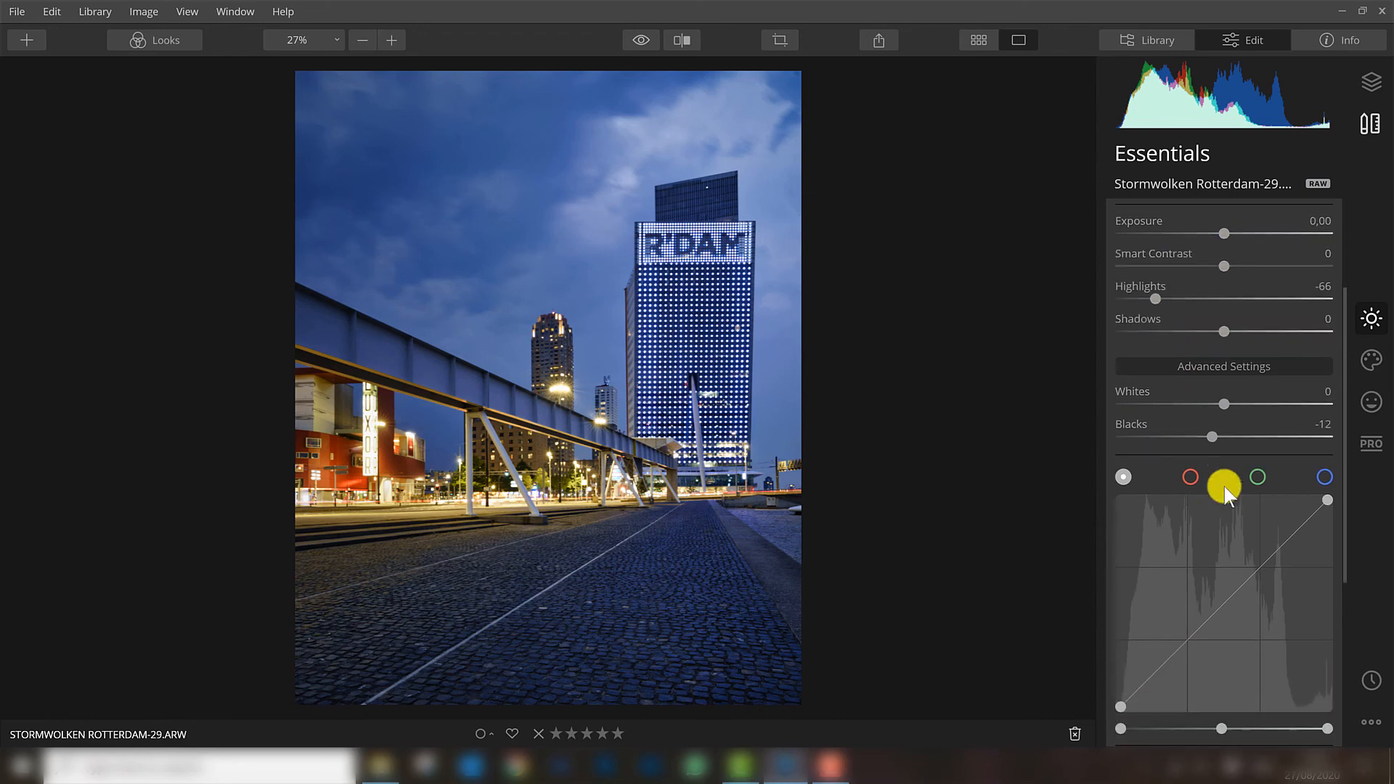
scroll(1227, 448, down, 1)
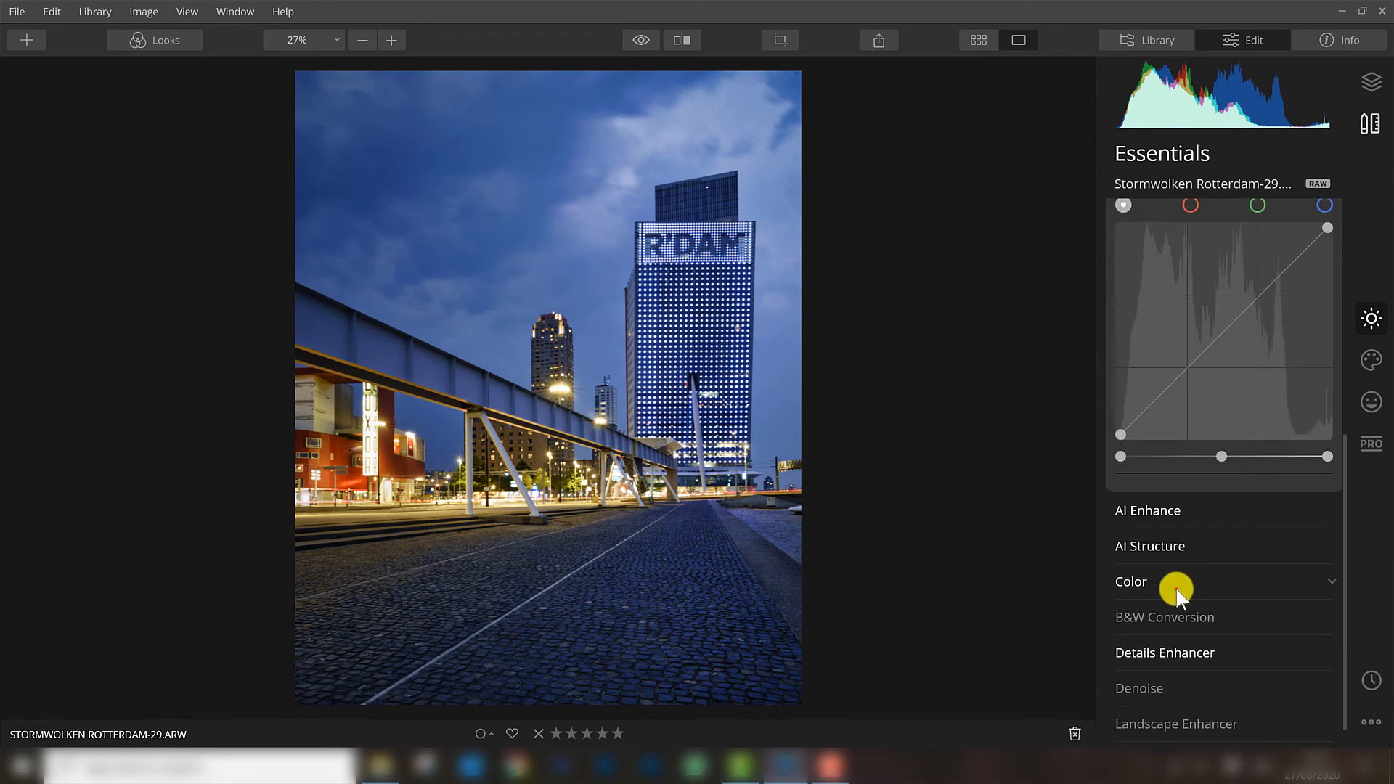
Step: Review the Color adjustments, including the yellow Luminance, and return to the Vignette settings
click(1176, 586)
scroll(1159, 429, up, 2)
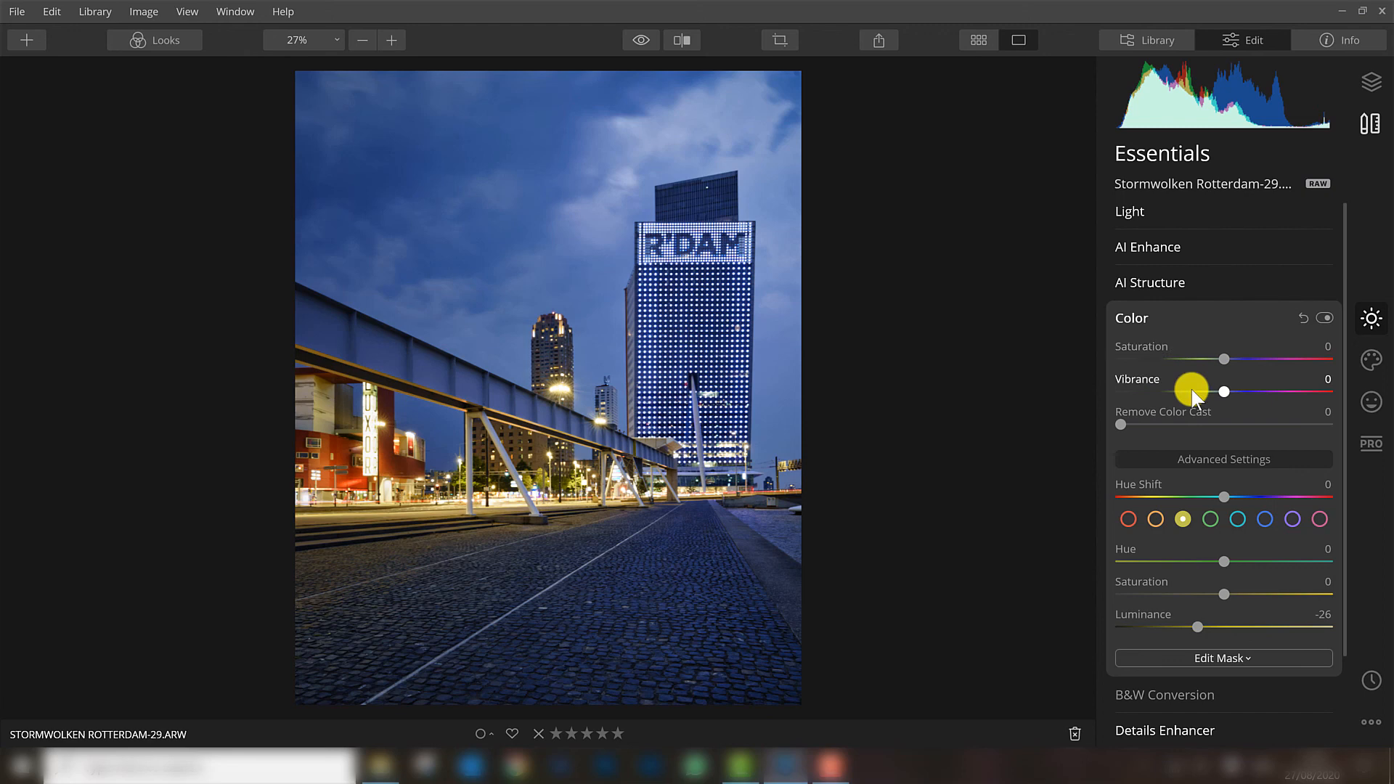
scroll(1188, 386, up, 1)
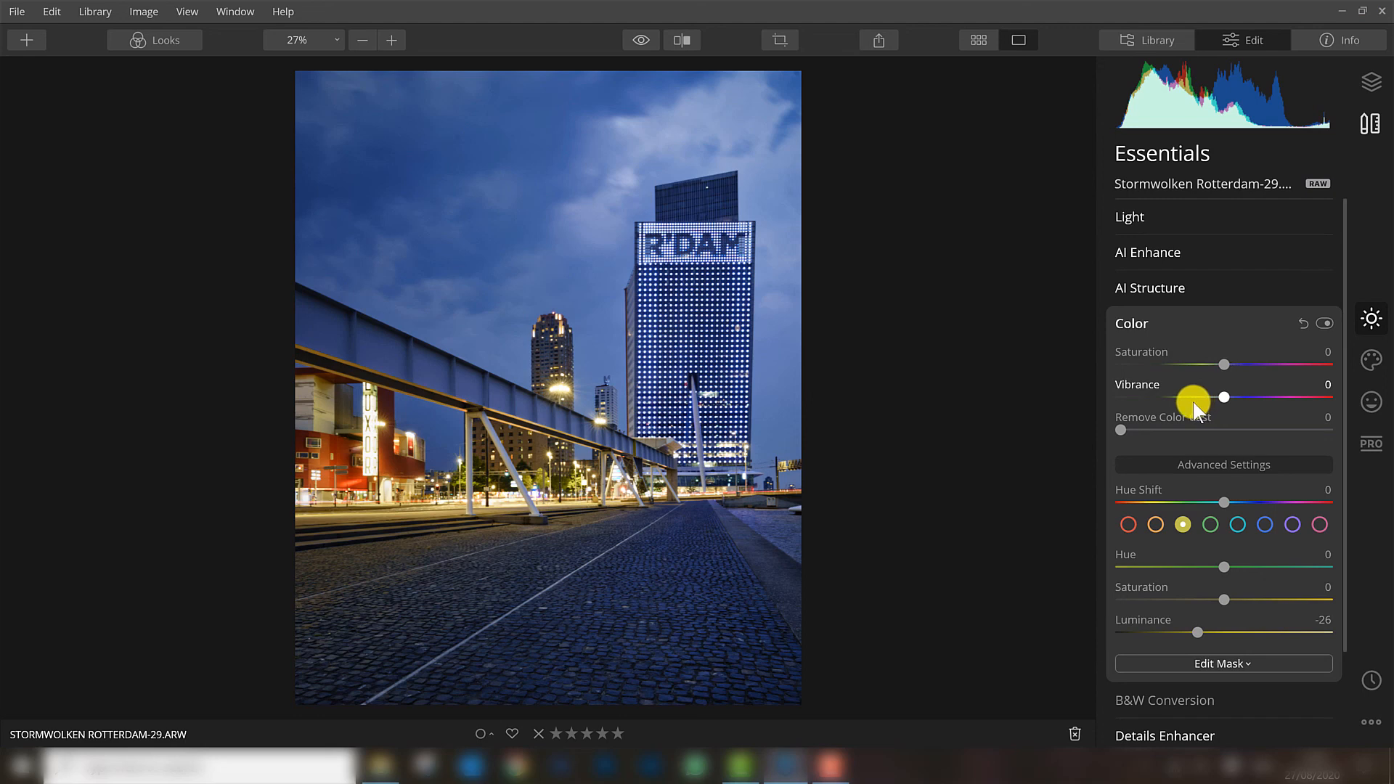
scroll(1192, 402, down, 2)
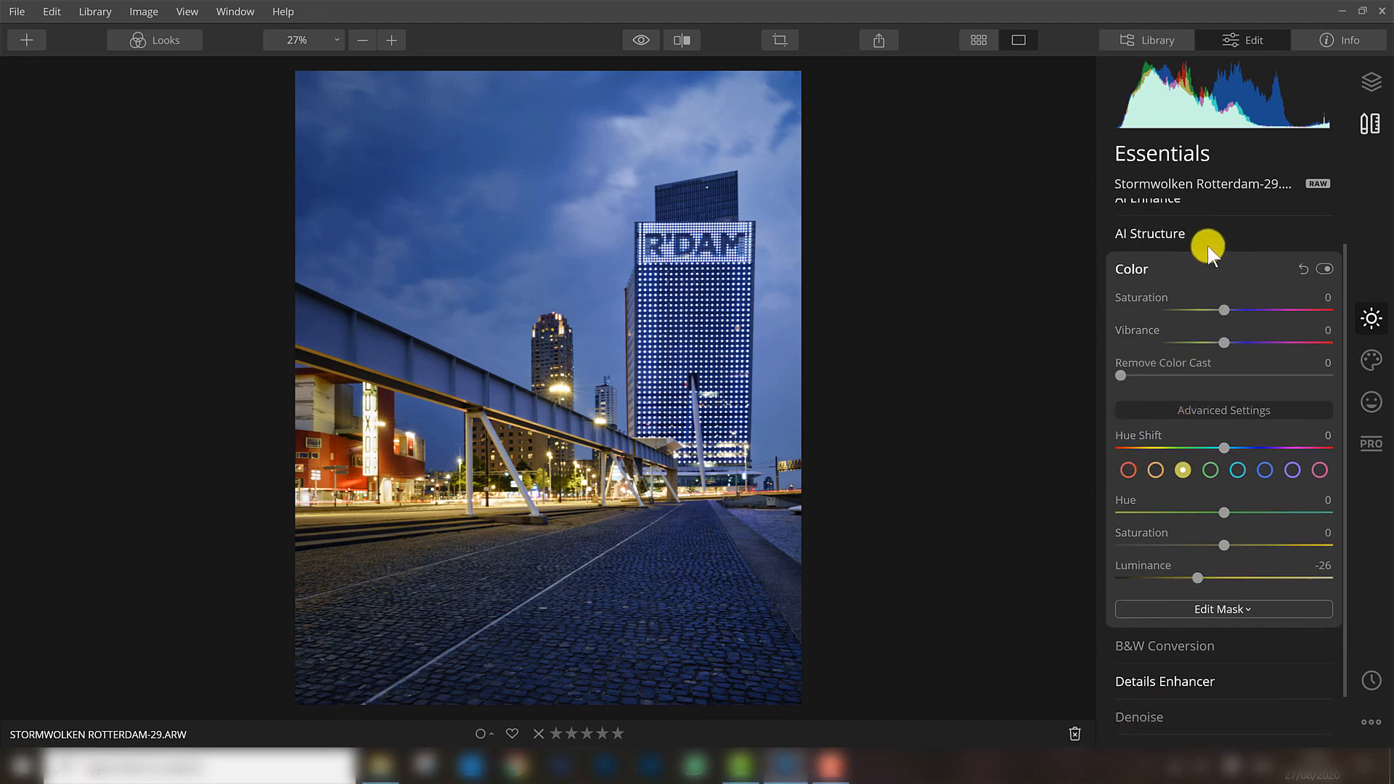
click(1195, 261)
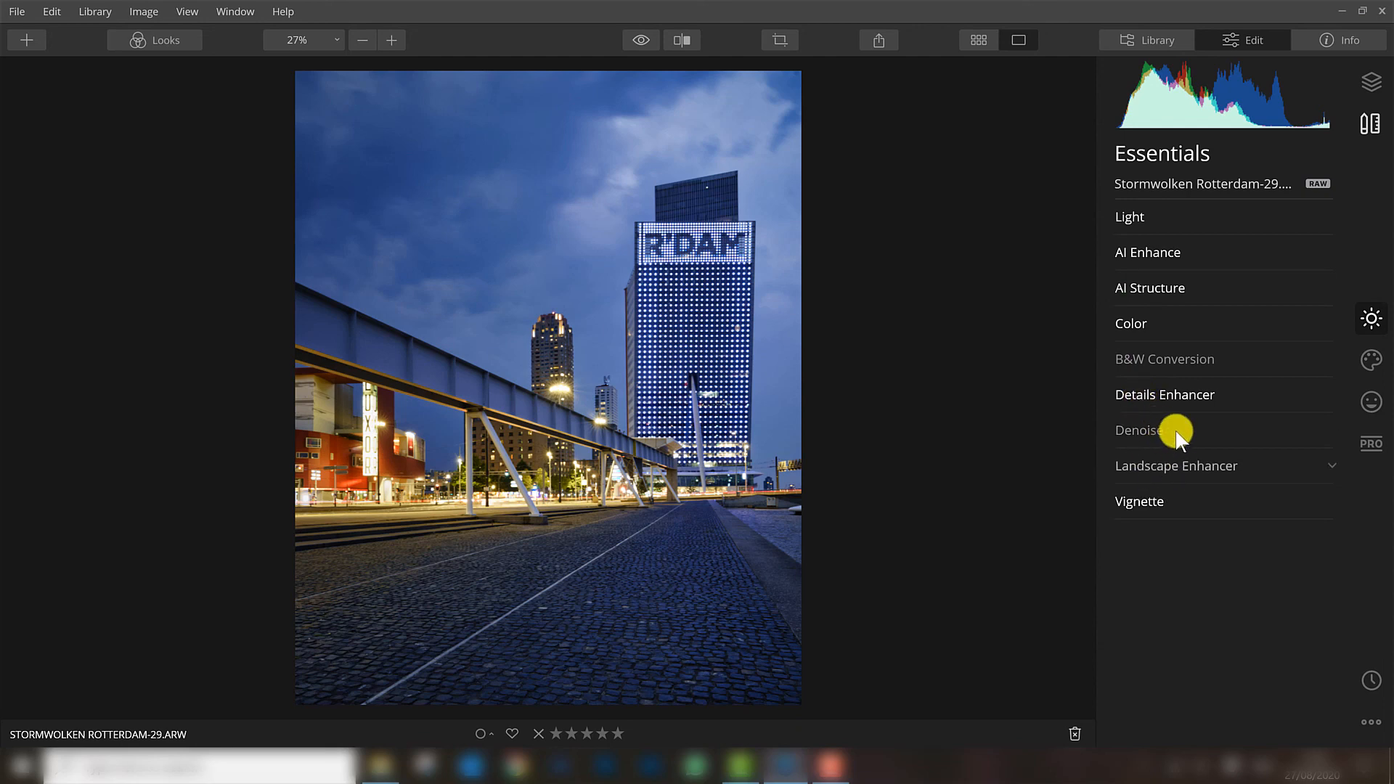
click(1149, 503)
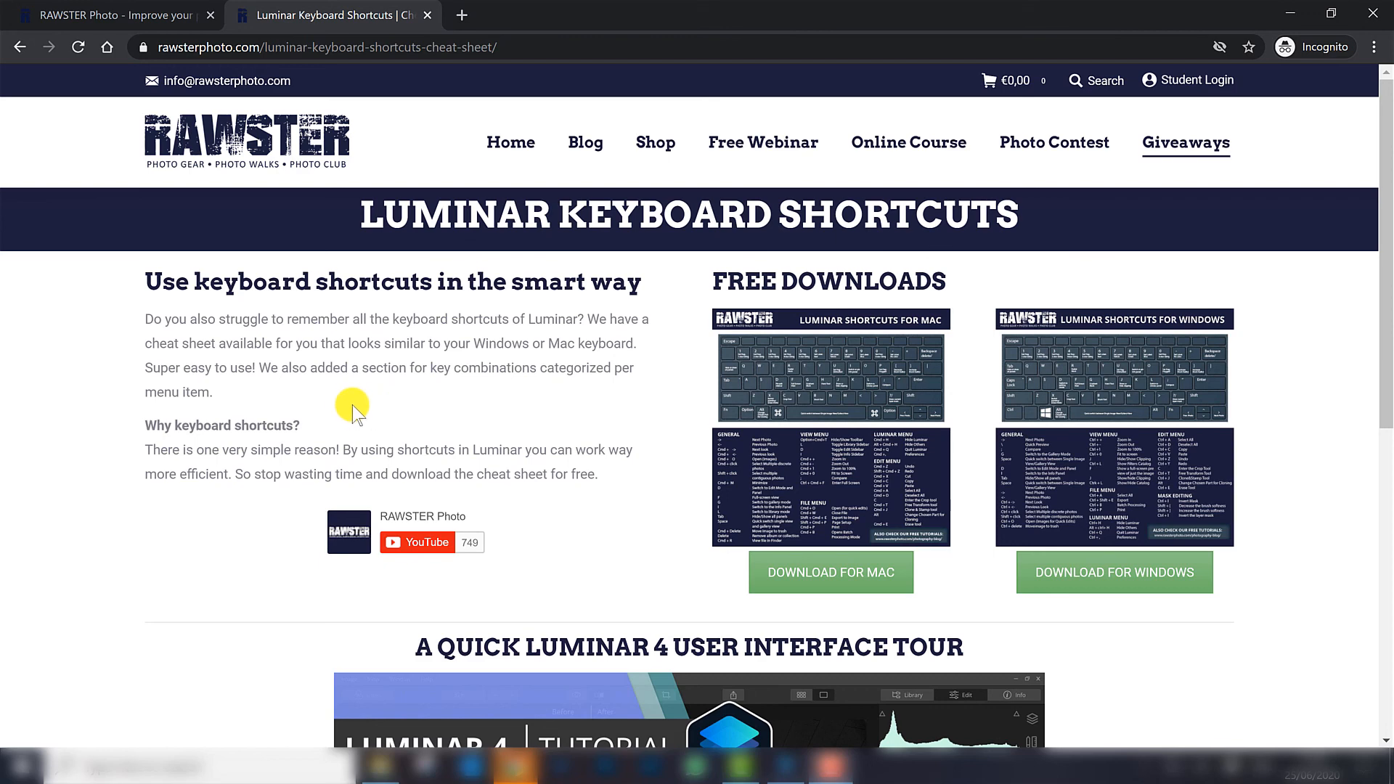
Step: Switch to the browser and show the list of free giveaways on the RAWSTER Photo website
mouse_move(1179, 153)
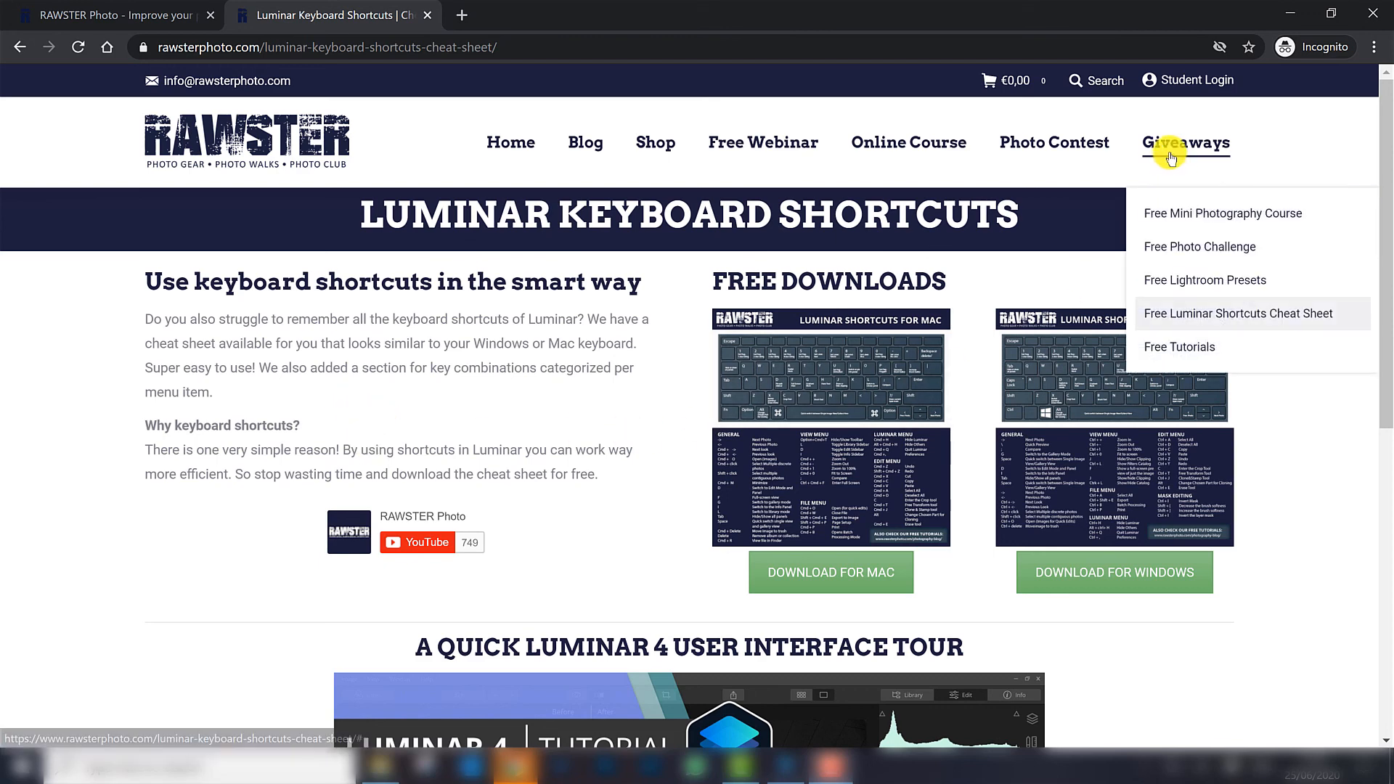